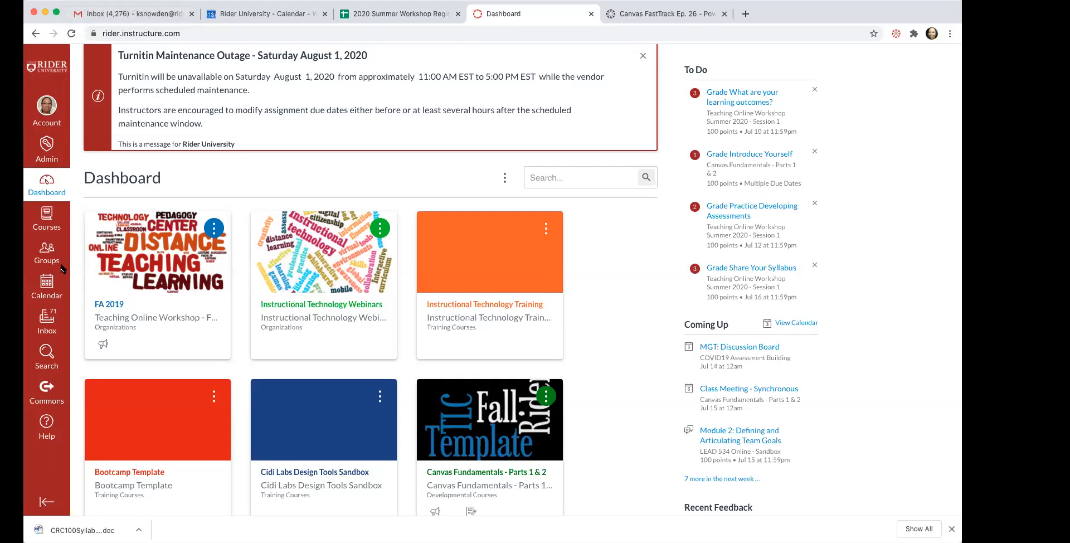
# Open the course details settings of the Canvas Fundamentals - Parts 1 & 2 course.
pyautogui.click(47, 217)
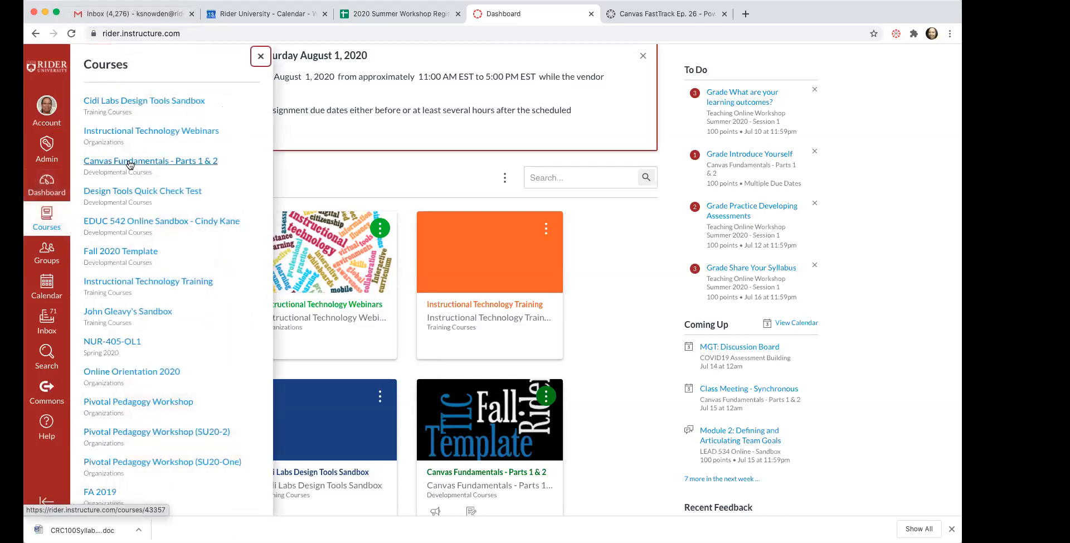
pyautogui.click(129, 163)
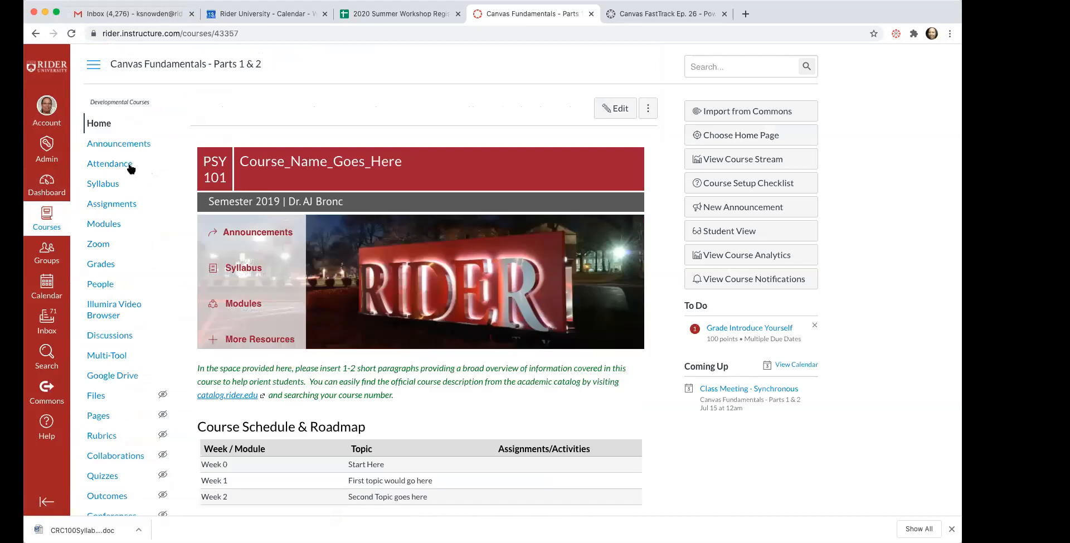
pyautogui.scroll(-5, 143, 289)
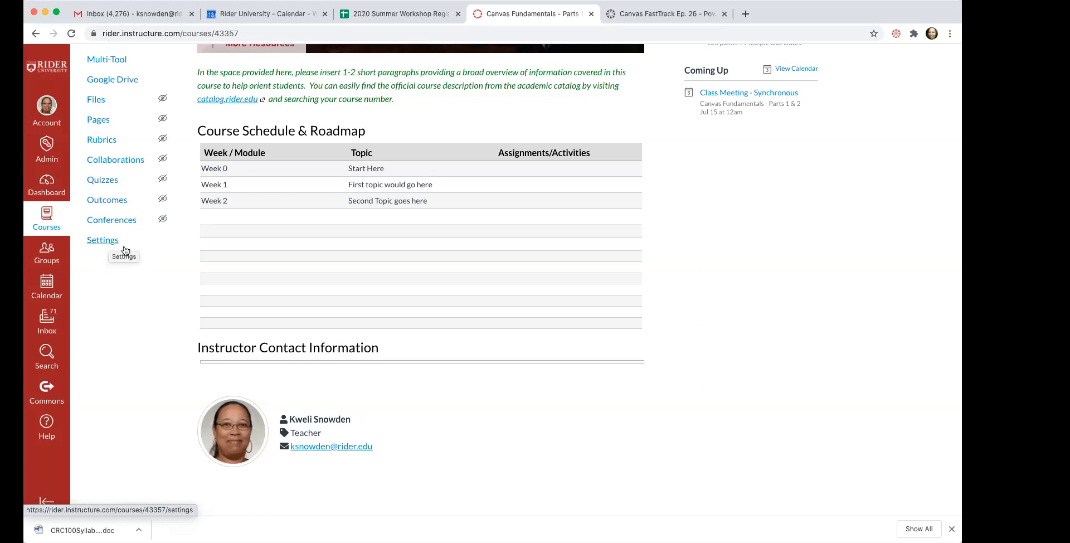
pyautogui.click(105, 241)
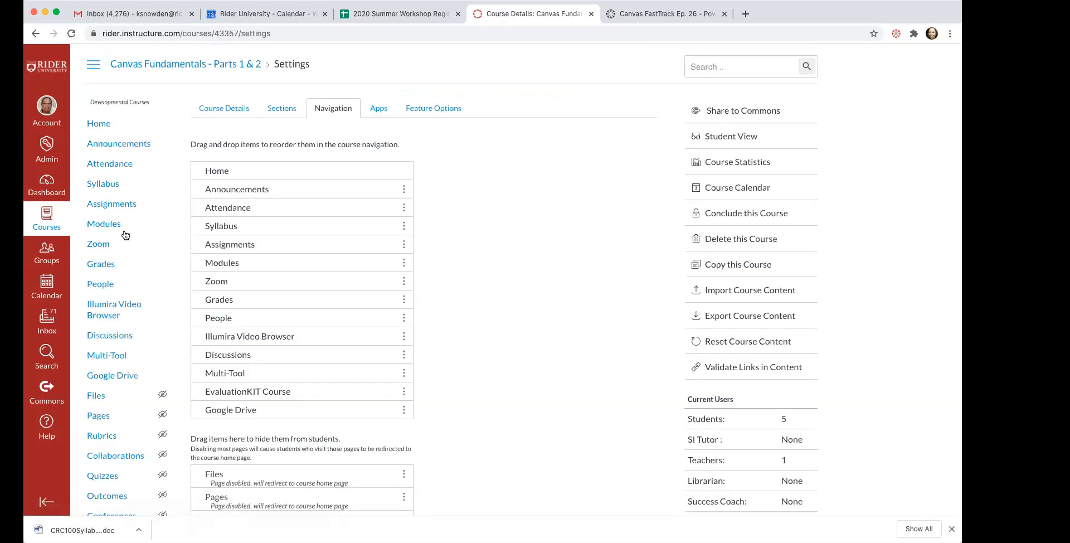
pyautogui.click(231, 107)
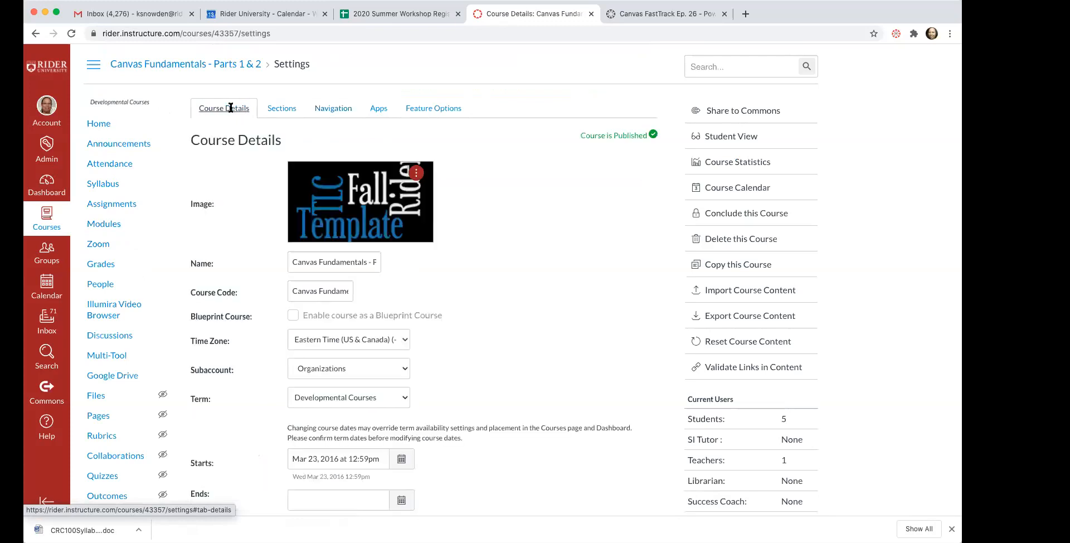
# Reveal the additional course options below the description and enlarge the browser page to 125%.
pyautogui.scroll(-5, 437, 220)
pyautogui.scroll(-6, 437, 223)
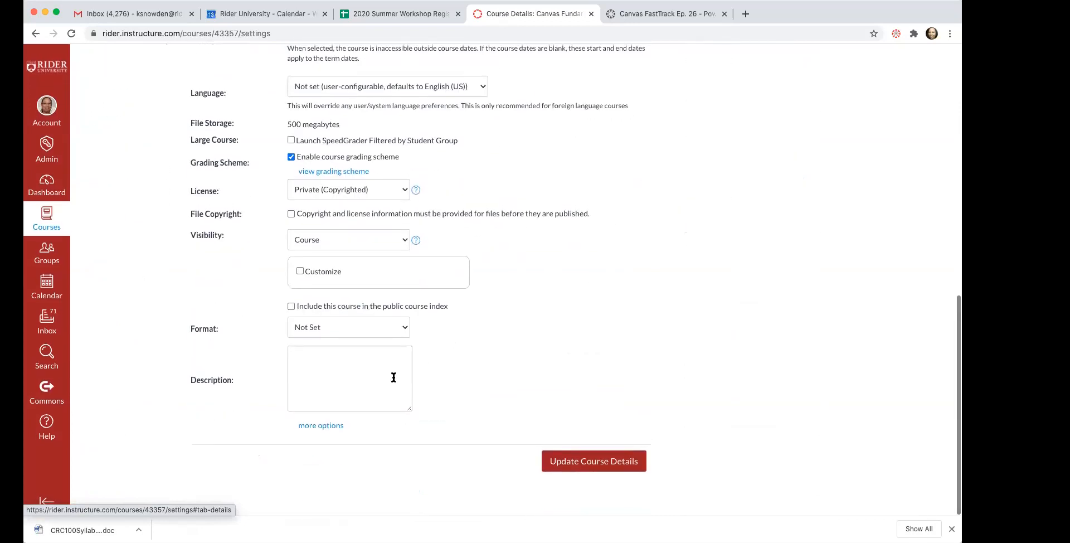
pyautogui.click(320, 426)
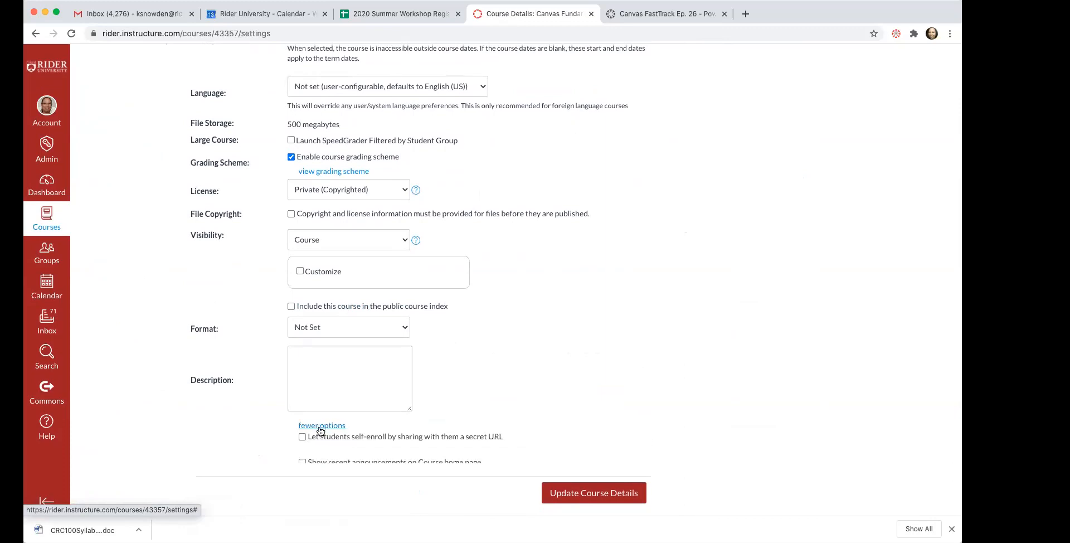
pyautogui.scroll(-3, 475, 413)
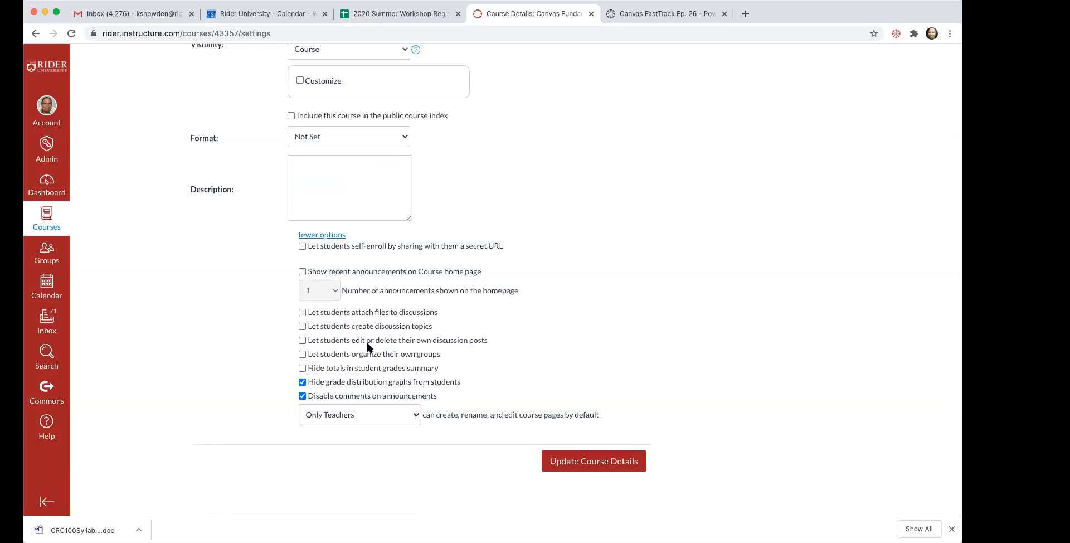
pyautogui.click(950, 34)
pyautogui.click(914, 155)
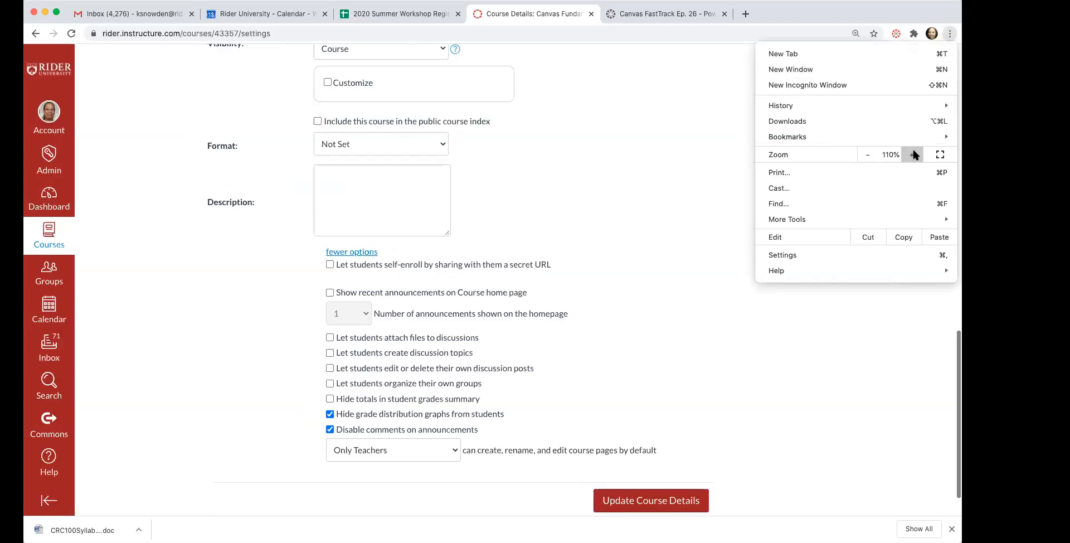
pyautogui.click(915, 155)
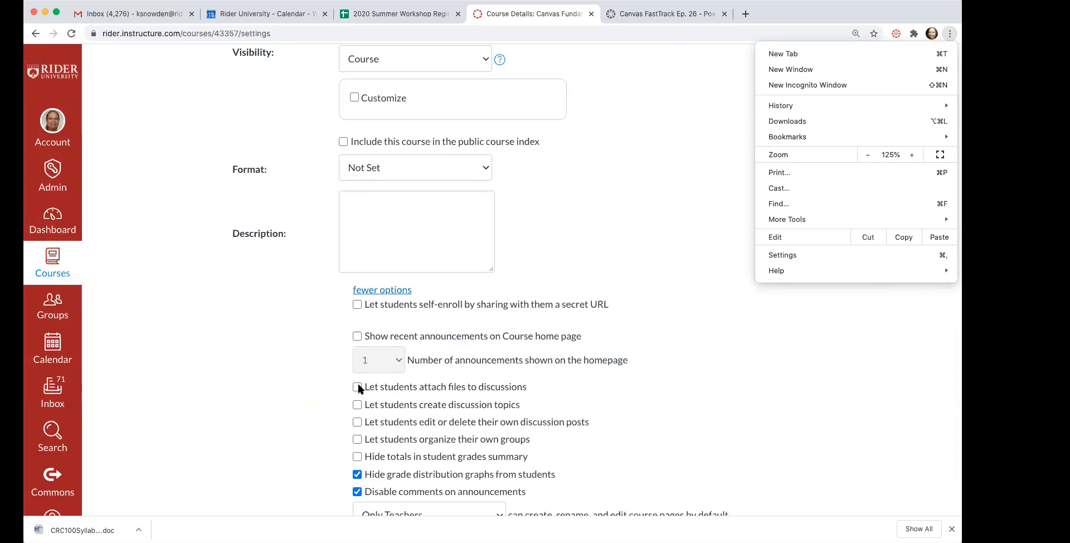
# Let students attach files to discussions and create discussion topics, and update the course details.
pyautogui.click(358, 389)
pyautogui.click(357, 388)
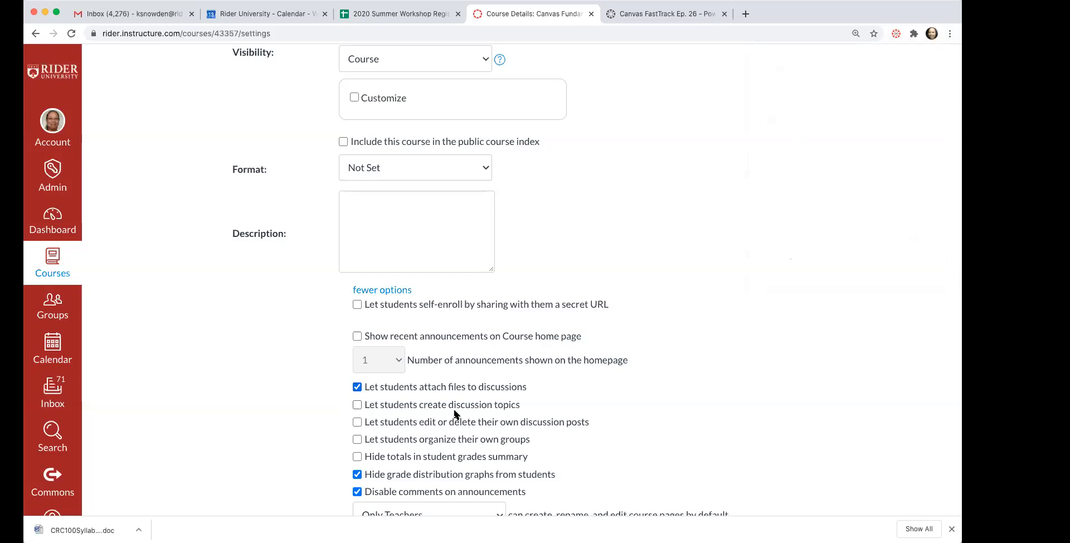
pyautogui.click(357, 406)
pyautogui.click(358, 424)
pyautogui.click(357, 423)
pyautogui.scroll(-5, 745, 421)
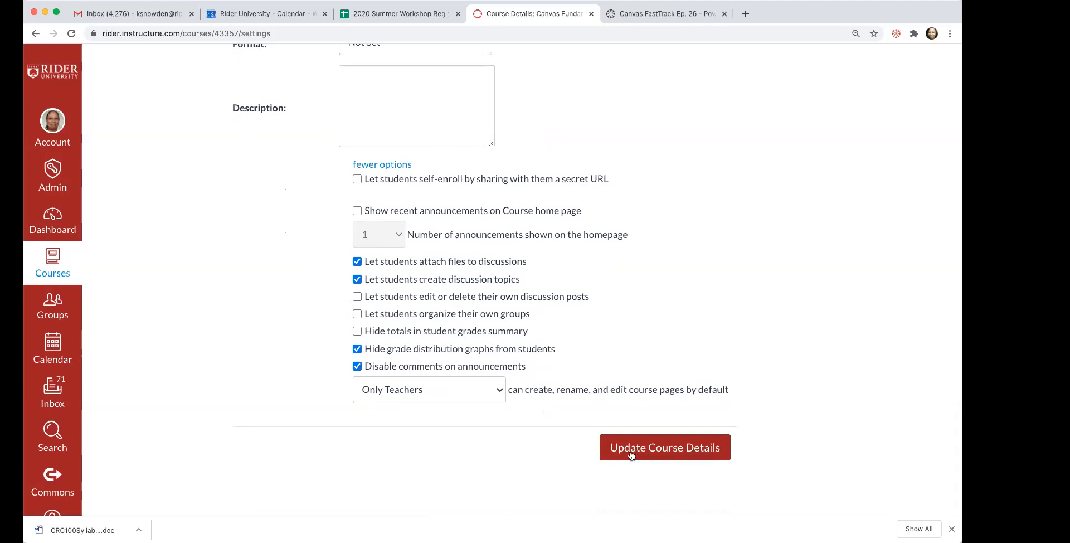
pyautogui.click(689, 452)
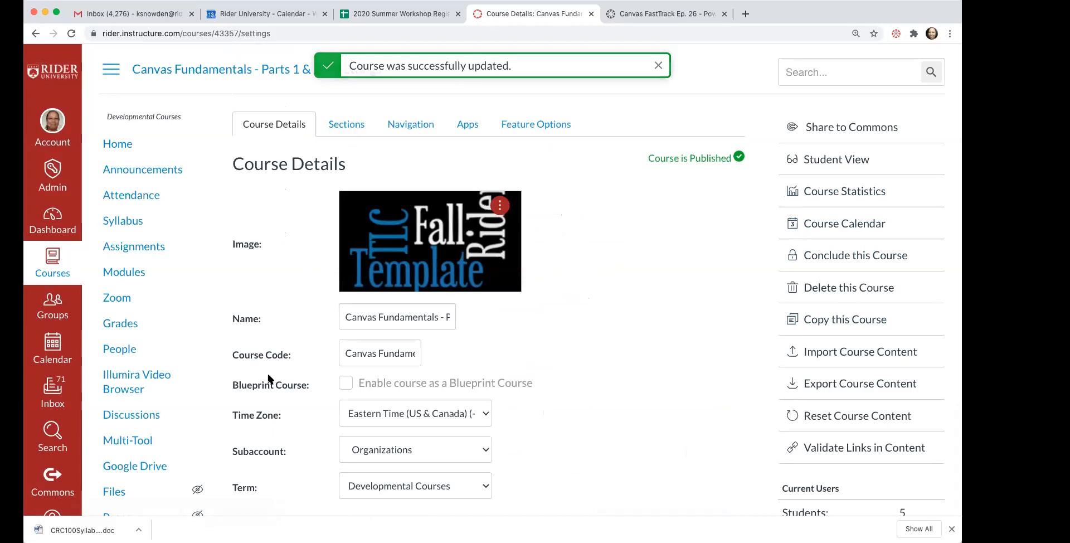
# Set the browser page zoom back to 100%.
pyautogui.click(951, 33)
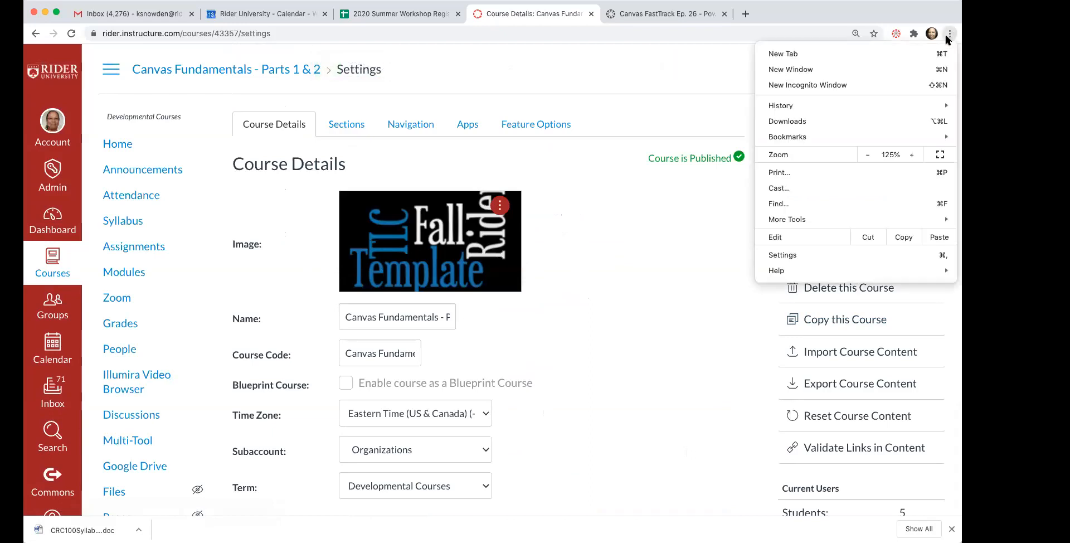
pyautogui.click(867, 155)
pyautogui.click(867, 155)
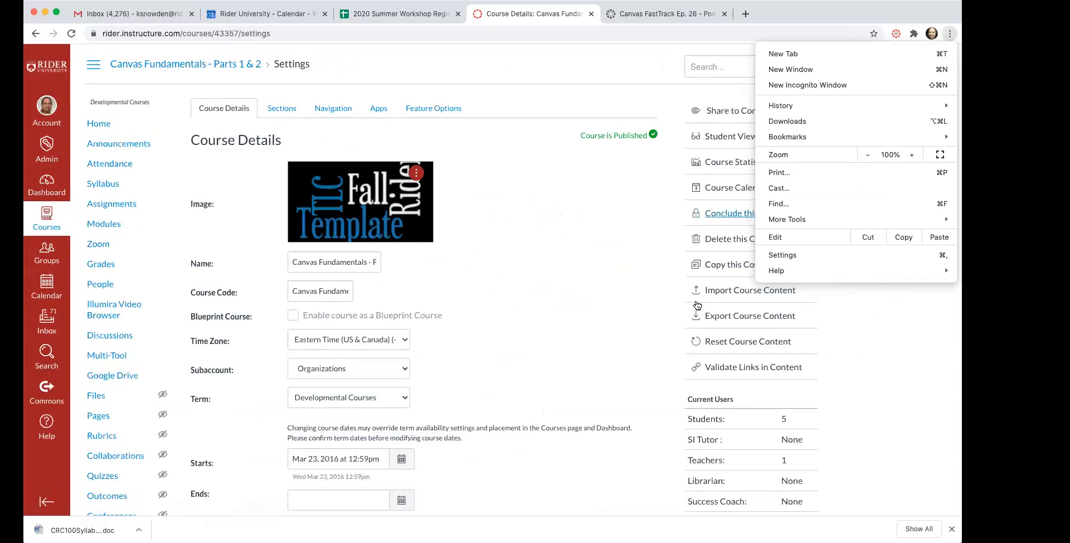
pyautogui.click(609, 291)
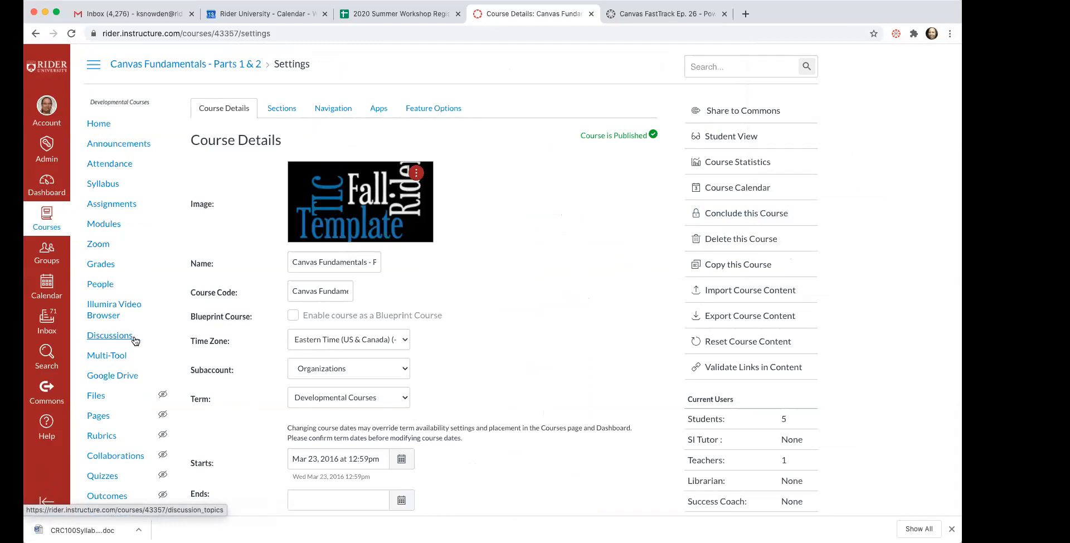
# Open the course's Discussions page and look over its pinned, regular and closed-for-comments sections.
pyautogui.click(108, 339)
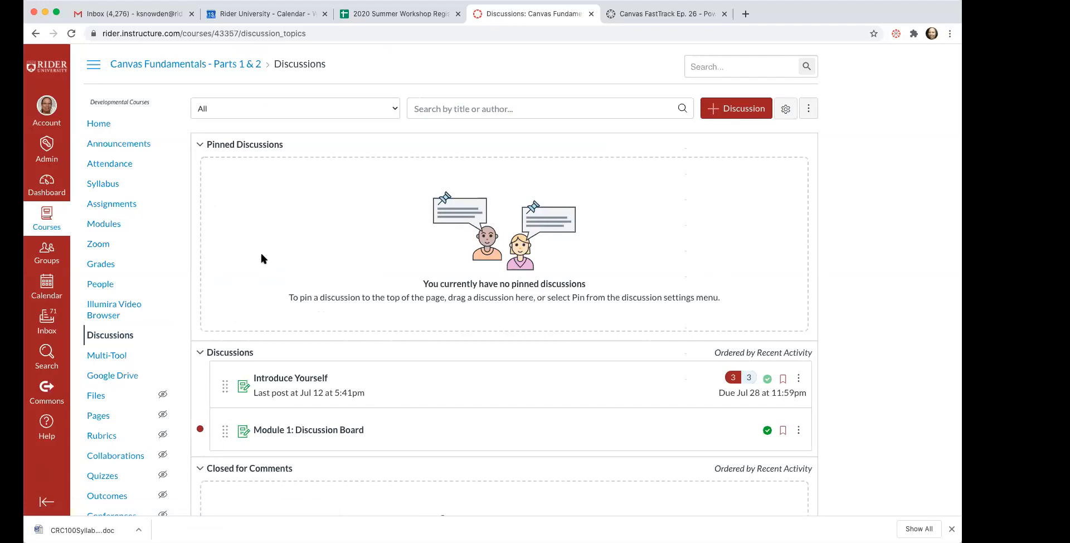
pyautogui.scroll(-3, 261, 258)
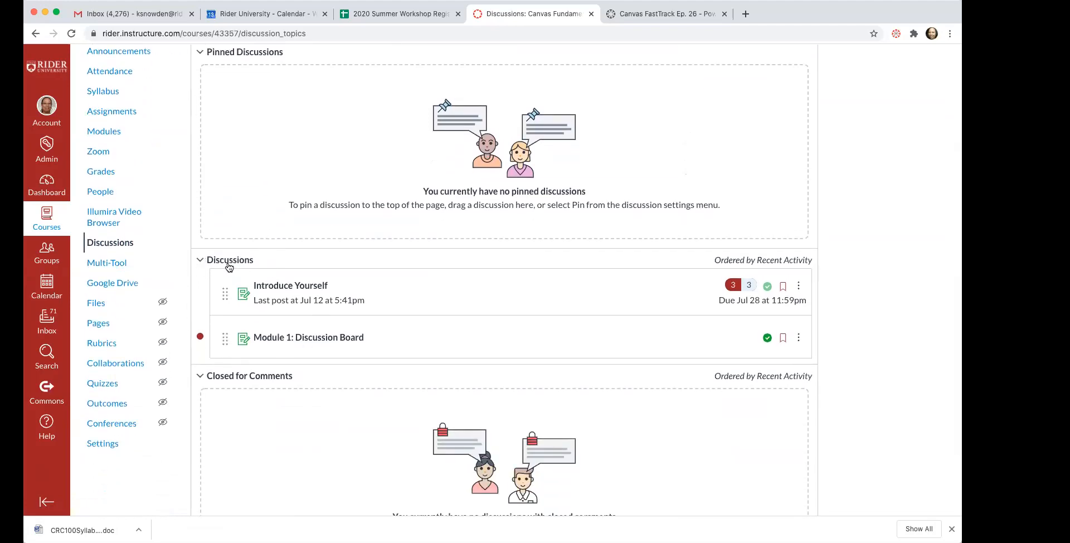
pyautogui.scroll(-3, 283, 319)
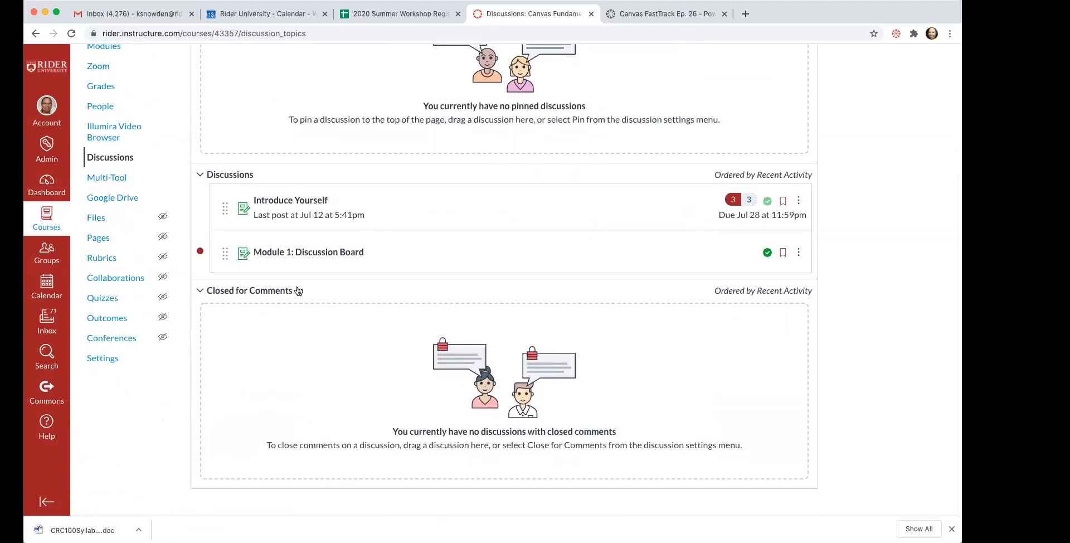
pyautogui.scroll(6, 299, 298)
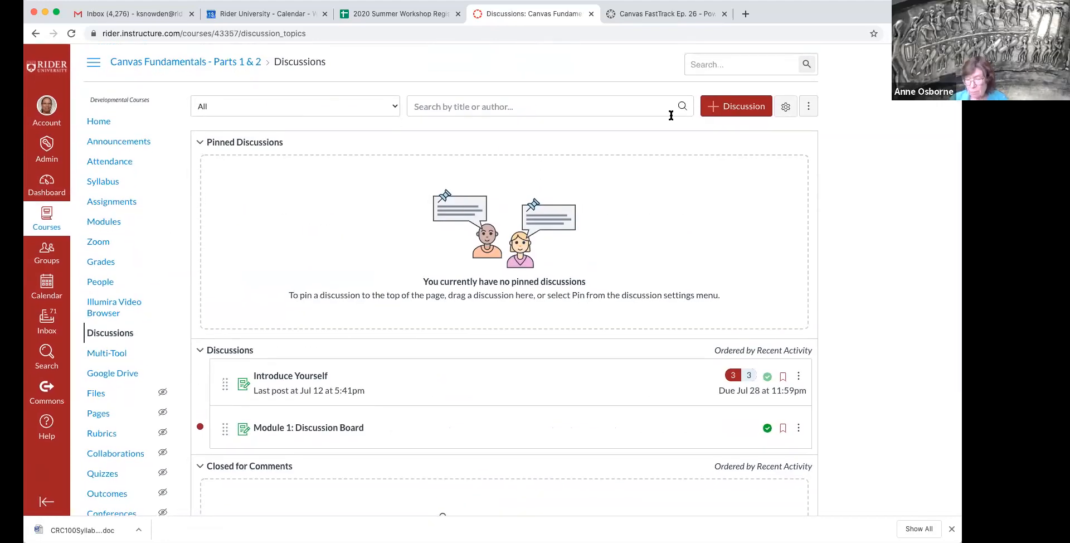
# Check the filter choices for the discussion list, keep All selected, and activate the title or author search.
pyautogui.click(389, 107)
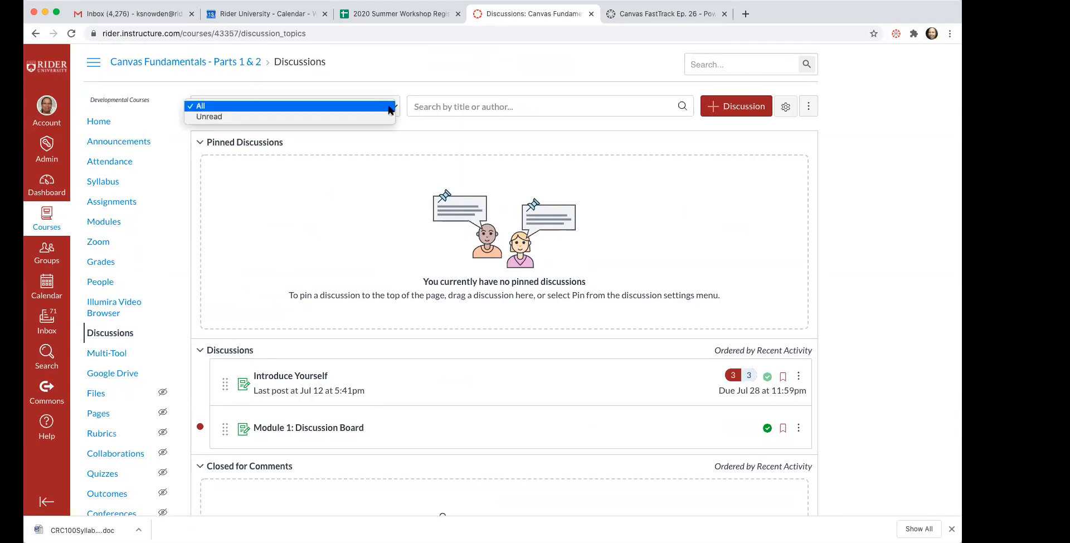
pyautogui.click(395, 109)
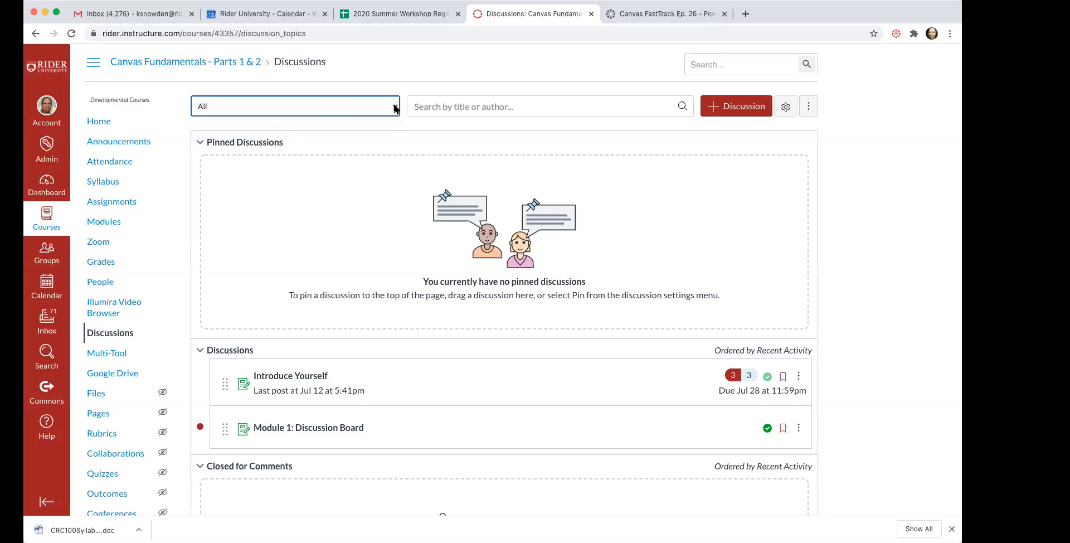
pyautogui.click(394, 109)
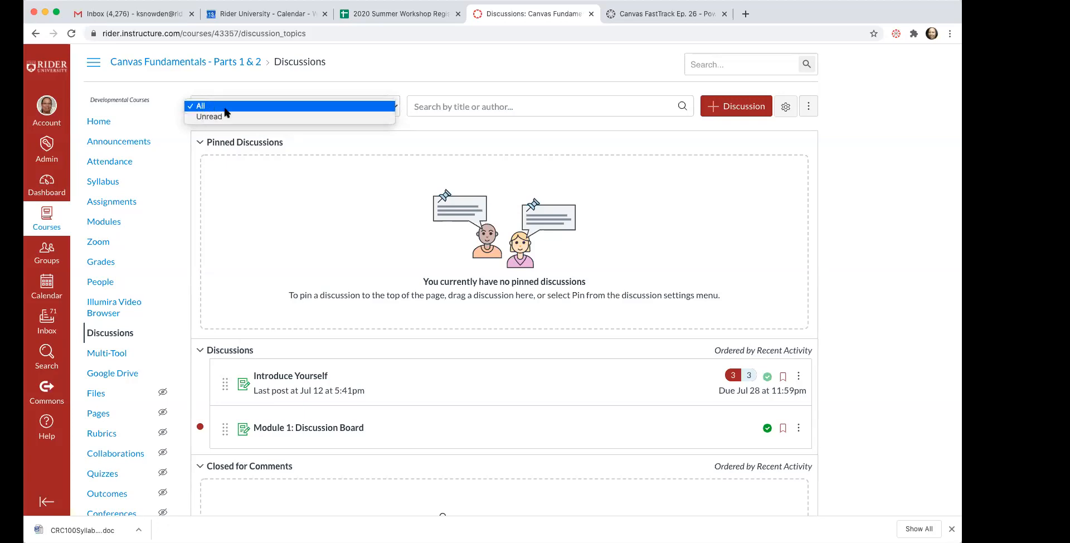
pyautogui.click(202, 108)
pyautogui.click(429, 108)
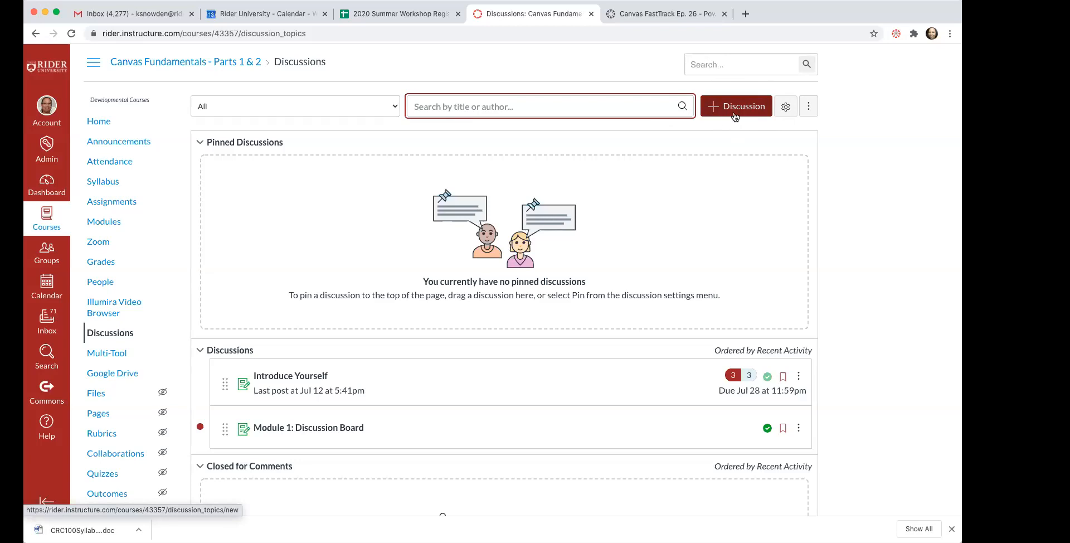
# Save the discussion settings with manual marking of posts as read, student topic creation and file attachments on, and editing or deleting own posts off.
pyautogui.click(786, 109)
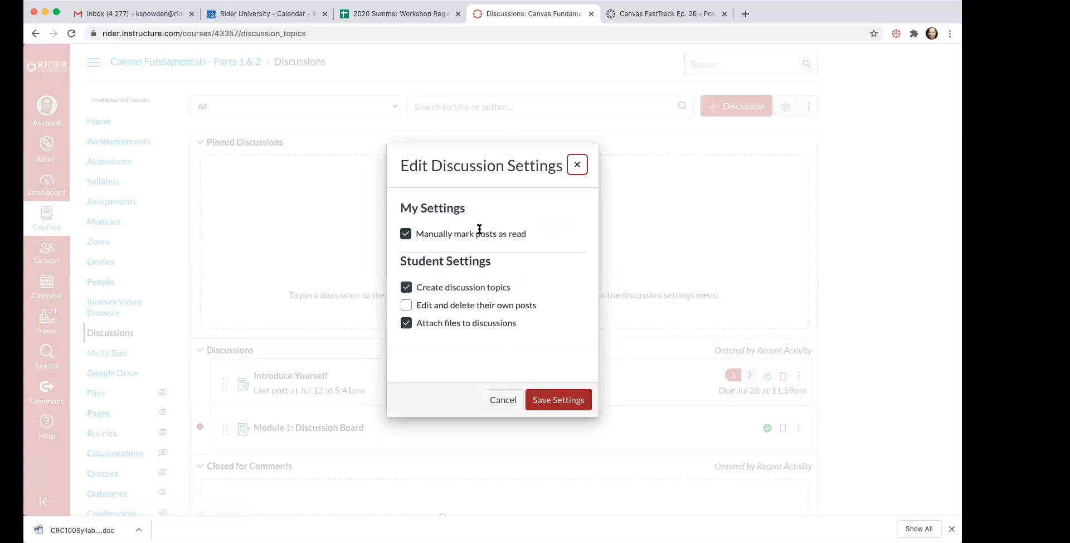
pyautogui.click(406, 234)
pyautogui.click(420, 237)
pyautogui.click(405, 306)
pyautogui.click(405, 306)
pyautogui.click(567, 402)
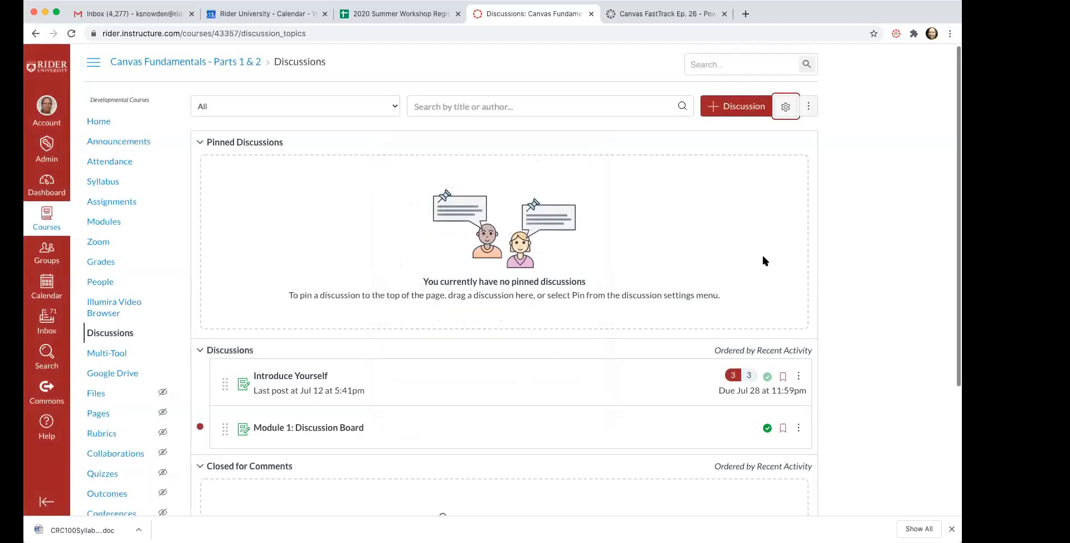
pyautogui.click(809, 106)
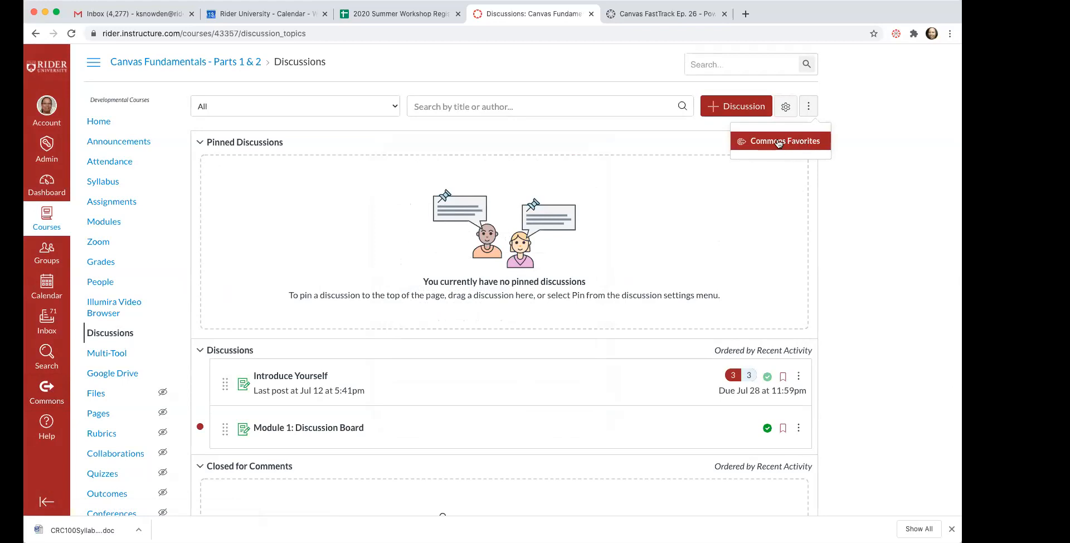
pyautogui.click(831, 131)
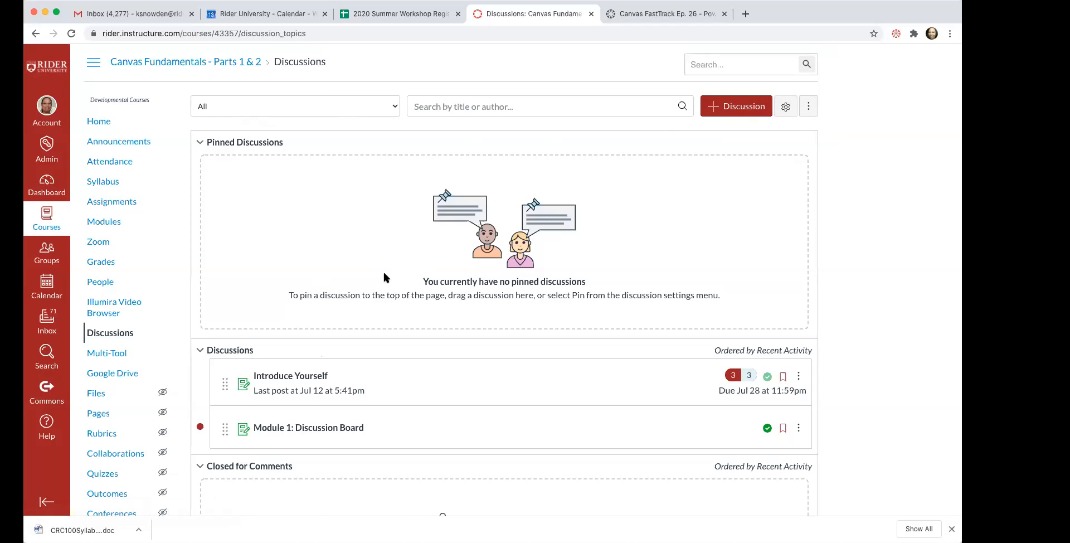
# Collapse the Pinned Discussions, Discussions and Closed for Comments sections.
pyautogui.scroll(-3, 401, 353)
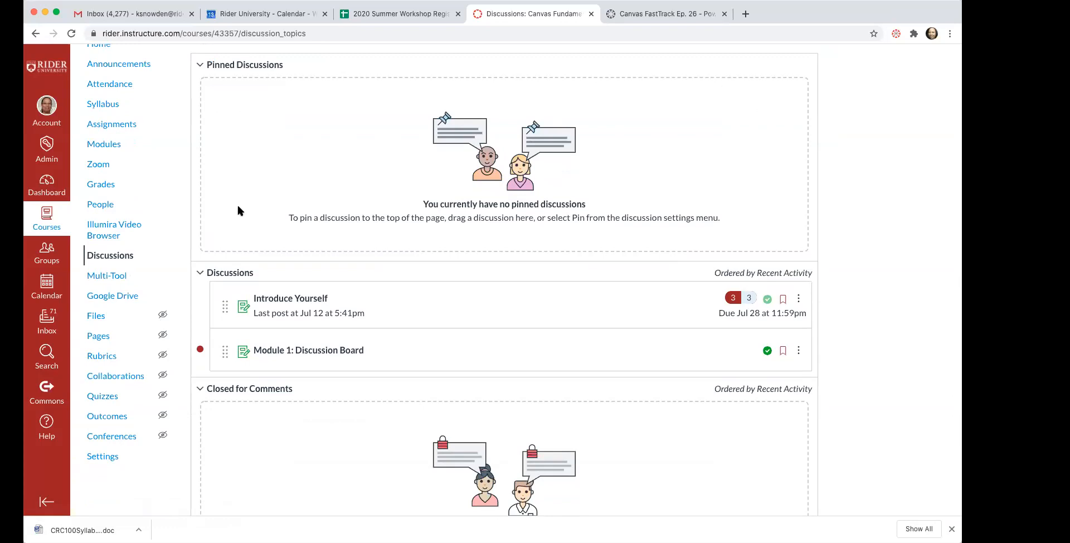
pyautogui.click(199, 66)
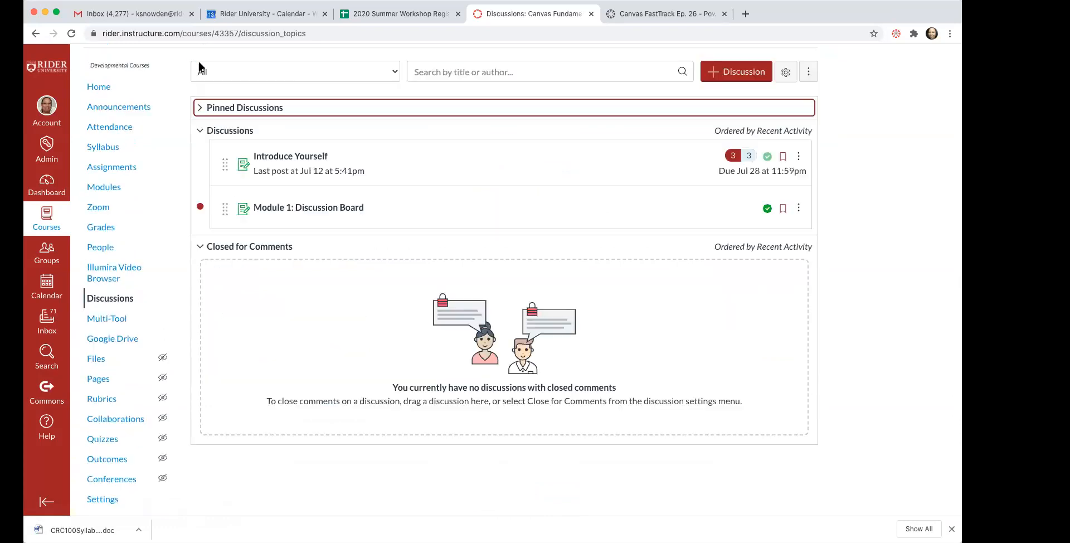
pyautogui.click(202, 132)
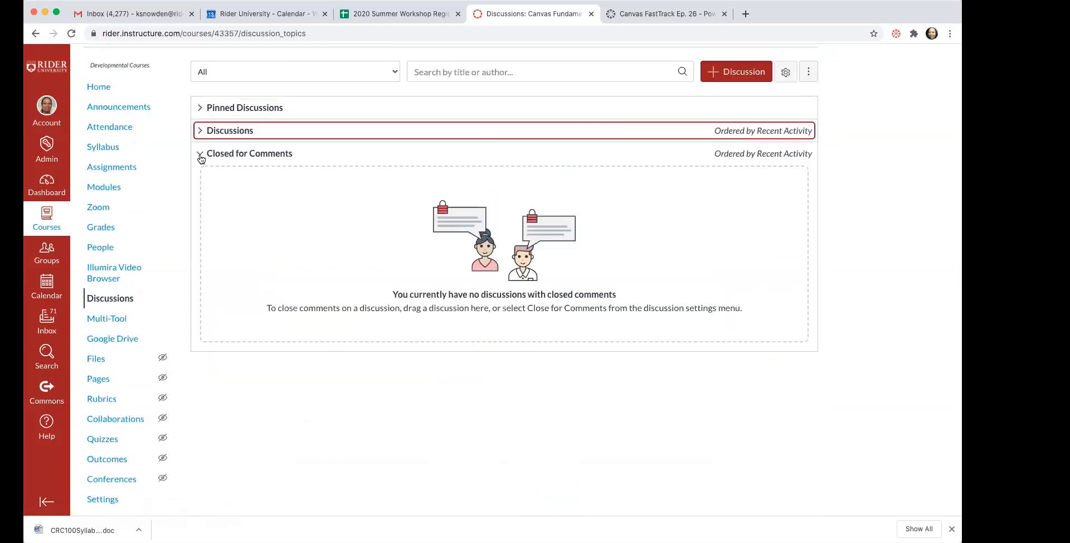
pyautogui.click(200, 155)
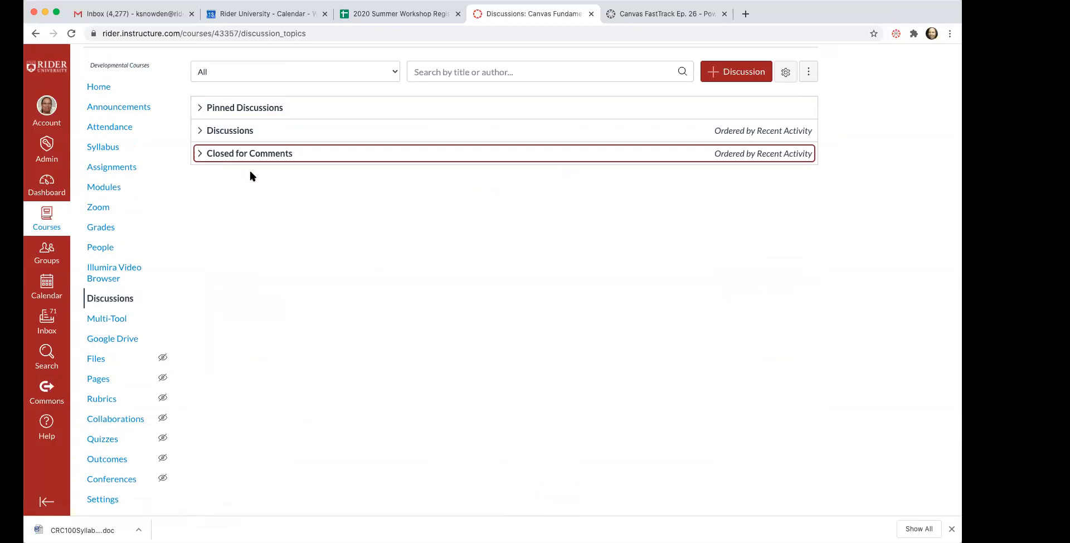
# Expand the Discussions, Pinned Discussions and Closed for Comments sections again.
pyautogui.click(201, 132)
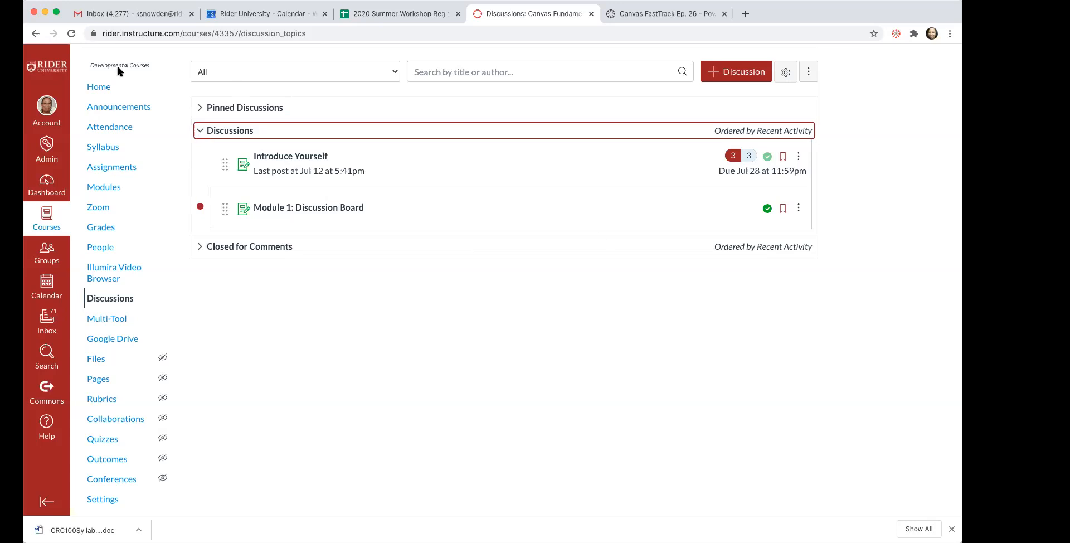
pyautogui.click(201, 108)
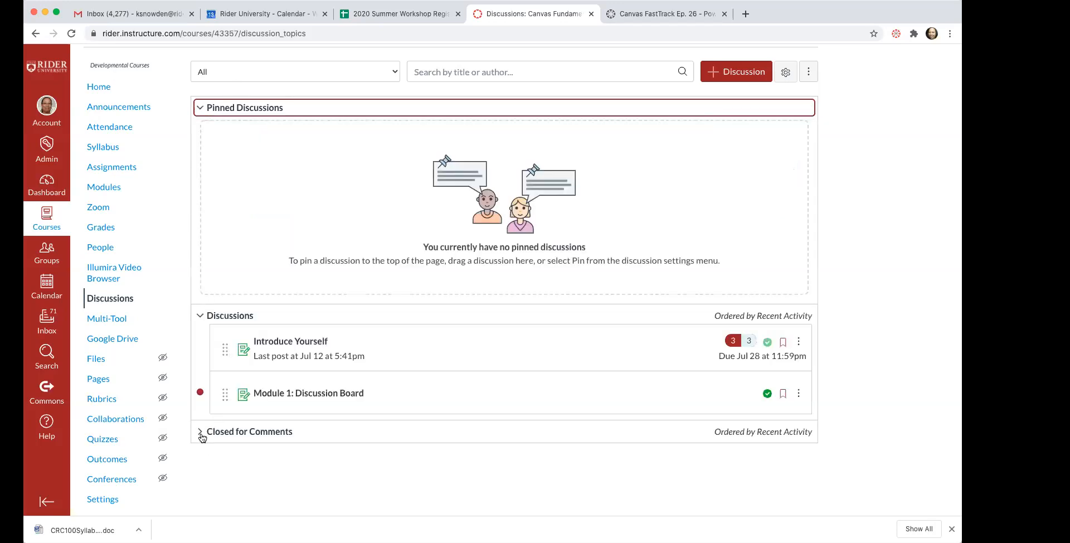
pyautogui.click(201, 433)
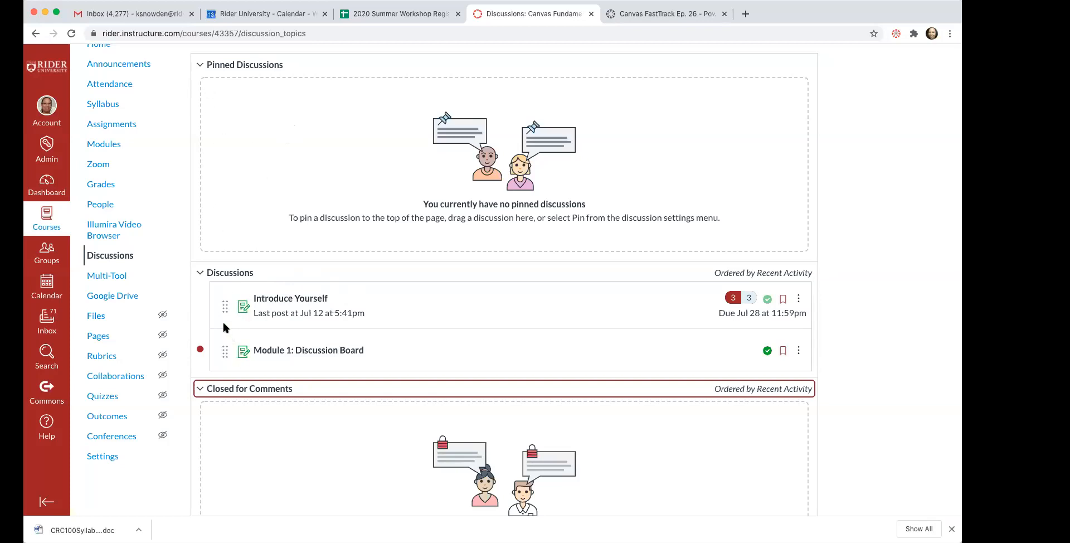
# Pin the Introduce Yourself discussion and close it for comments.
pyautogui.click(798, 299)
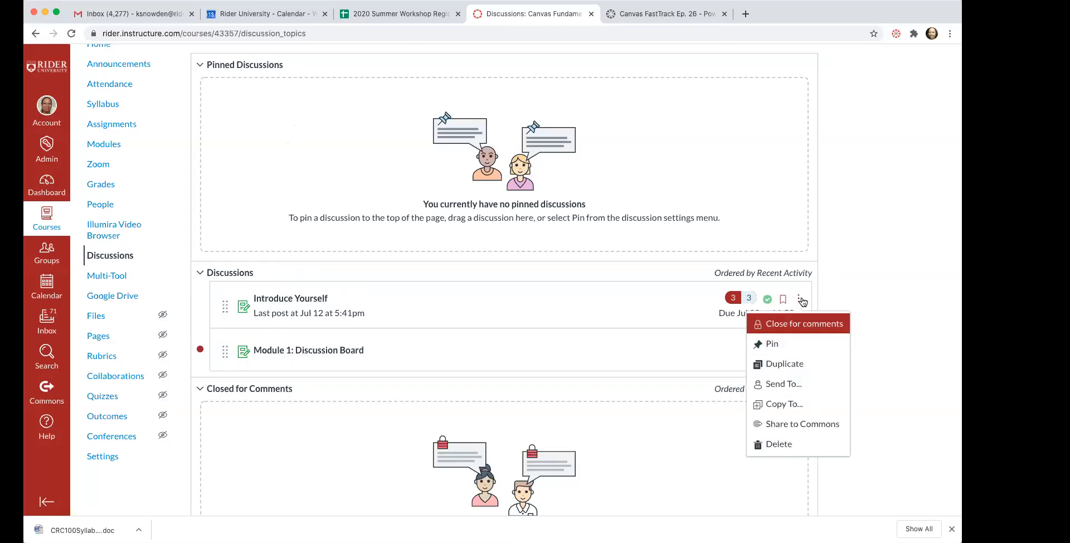
pyautogui.click(772, 345)
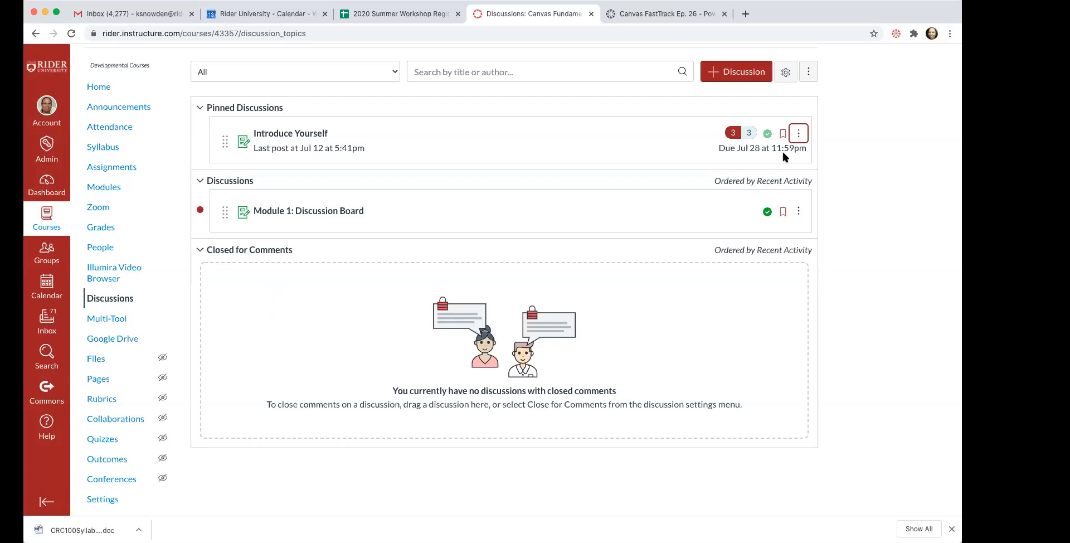
pyautogui.click(799, 135)
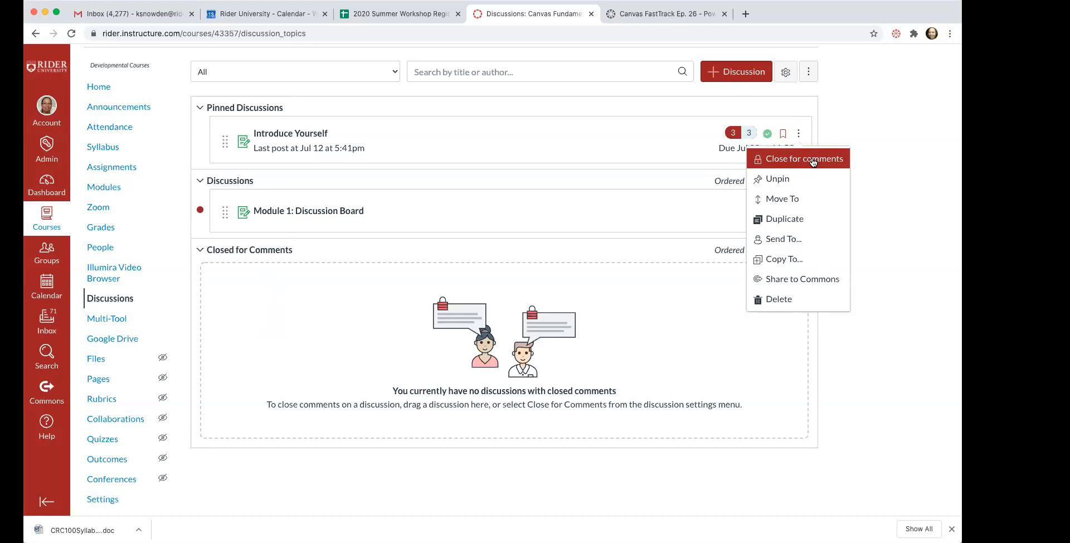
pyautogui.click(811, 161)
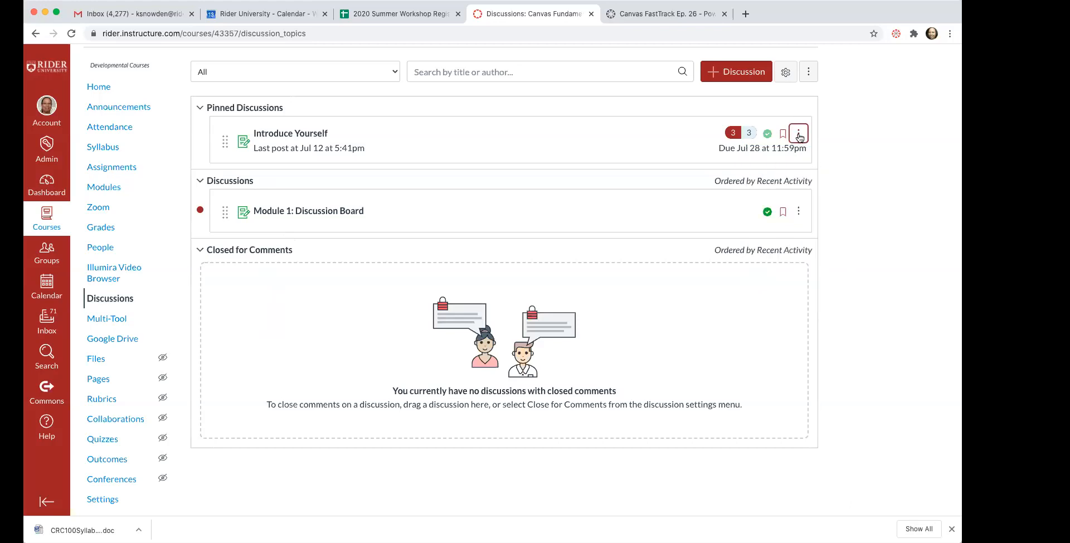
# Unpin the Introduce Yourself discussion while leaving it closed for comments.
pyautogui.click(799, 134)
pyautogui.moveTo(310, 136); pyautogui.dragTo(219, 225)
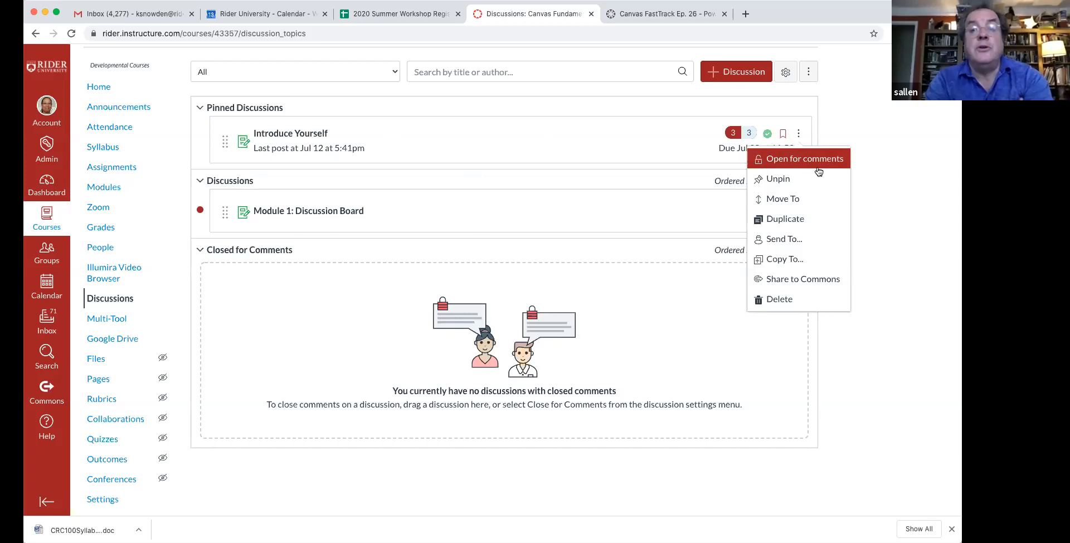
pyautogui.click(779, 179)
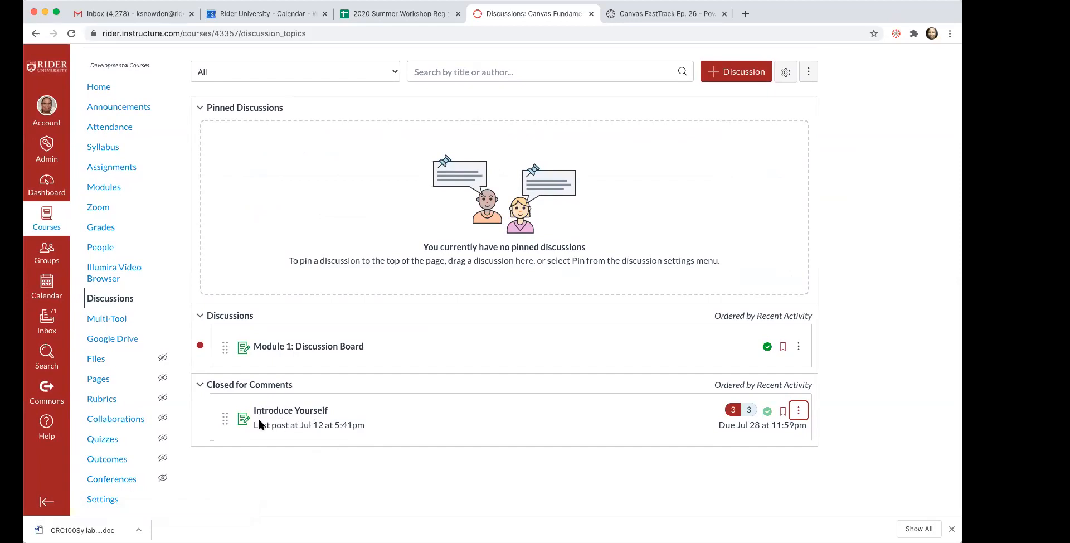
# Move Introduce Yourself from Closed for Comments to Pinned Discussions, and unpin it again.
pyautogui.scroll(1, 259, 425)
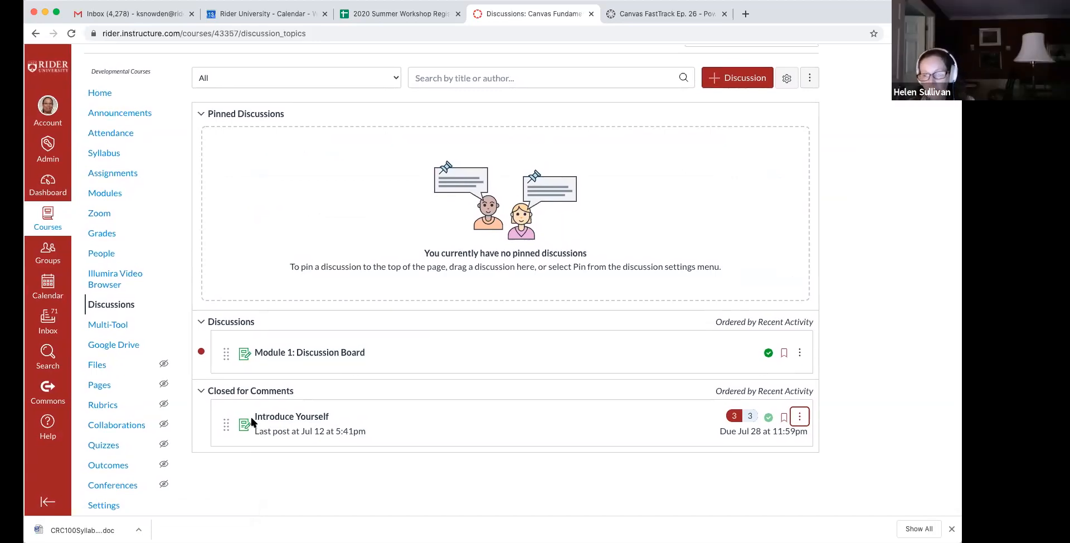
pyautogui.moveTo(225, 421); pyautogui.dragTo(216, 150)
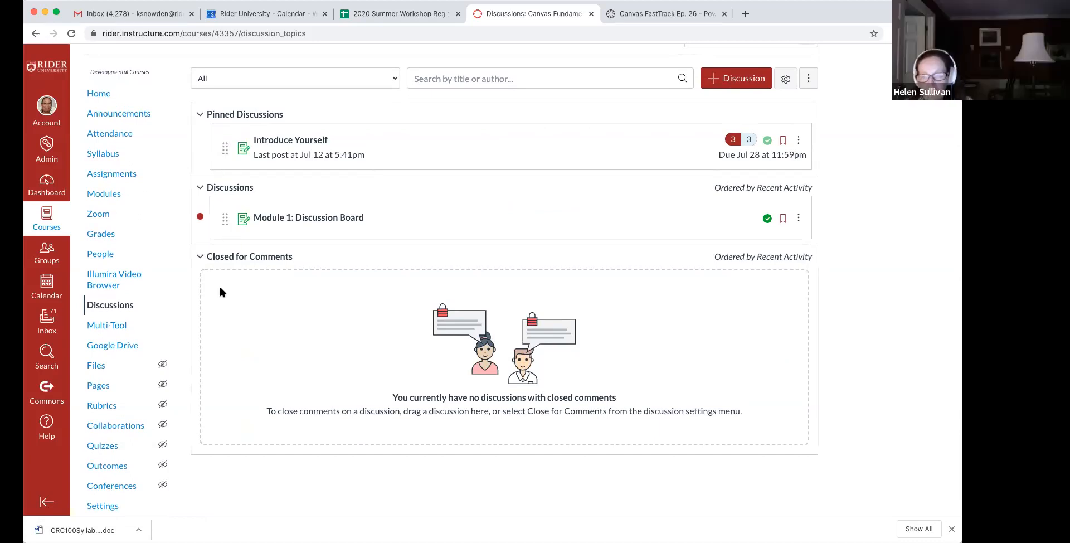
pyautogui.click(799, 141)
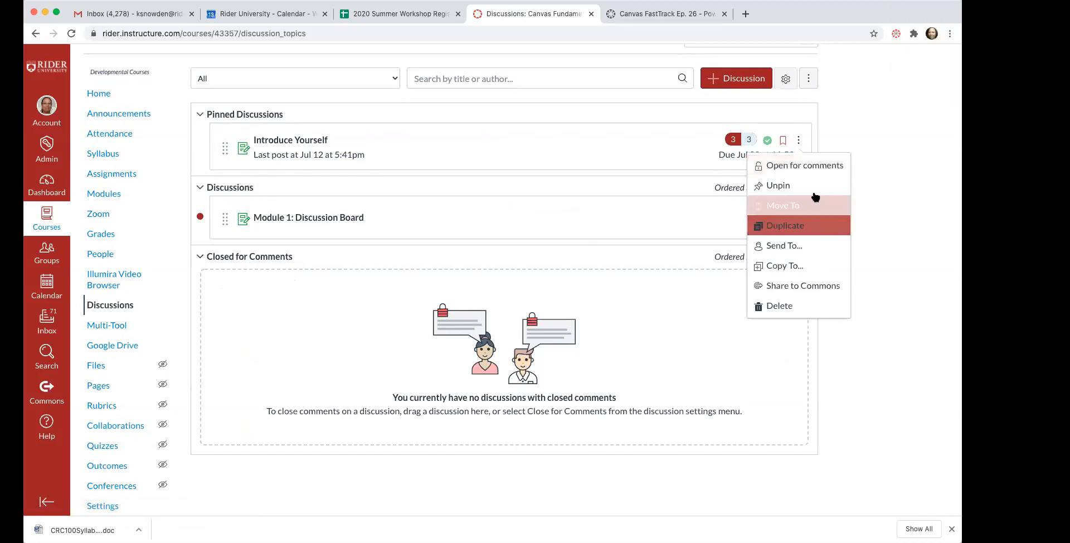
pyautogui.click(793, 187)
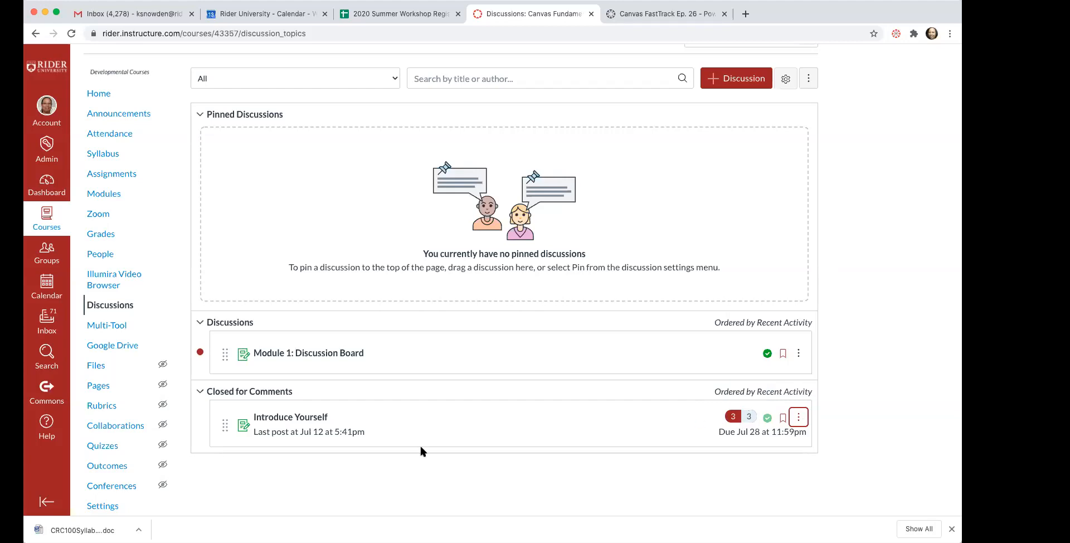
# Open the Introduce Yourself discussion and mark its first post, "blah blah", as read.
pyautogui.click(300, 419)
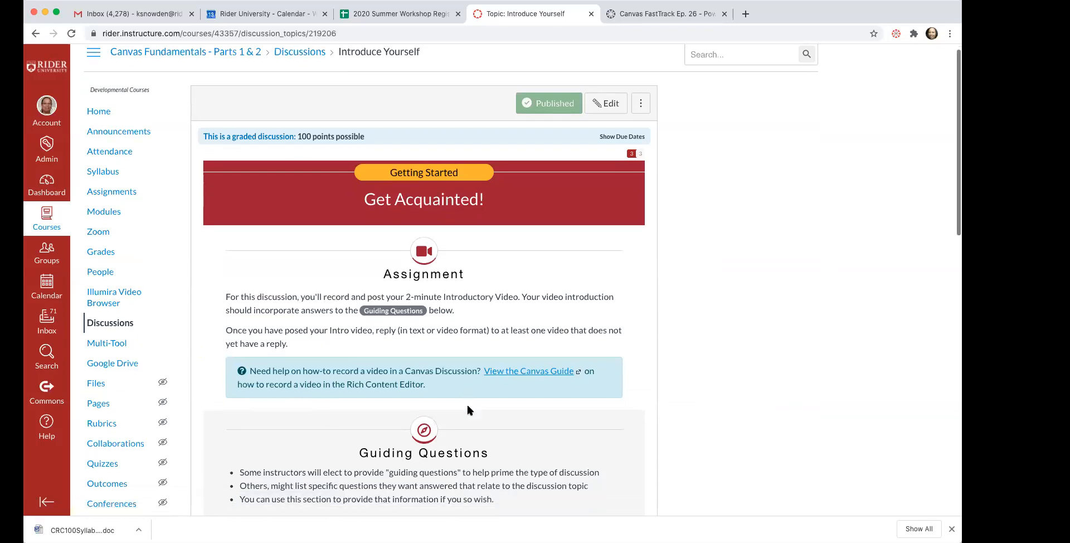
pyautogui.scroll(-5, 467, 409)
pyautogui.scroll(-8, 467, 408)
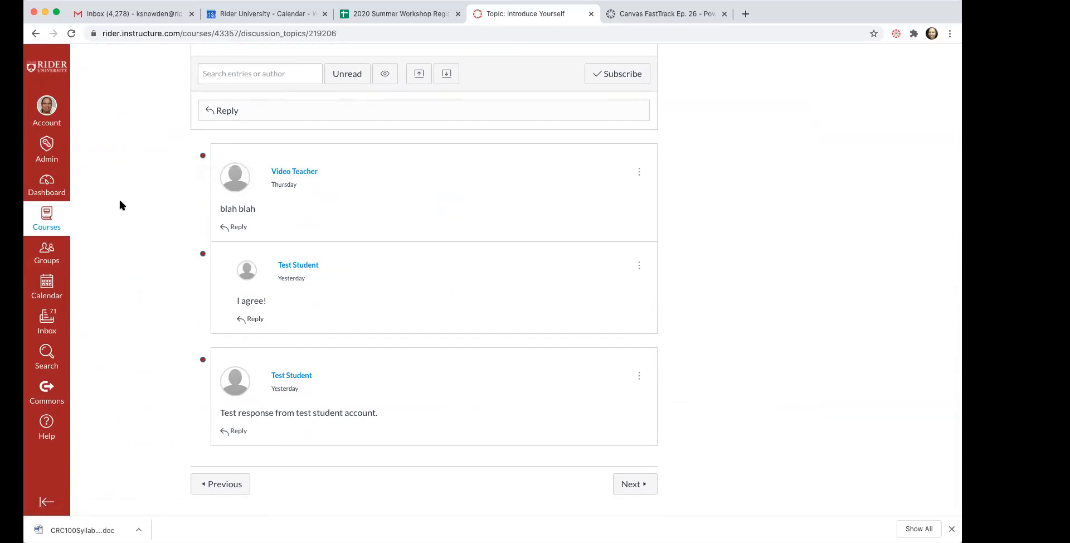
pyautogui.click(203, 156)
# Filter the discussion to unread entries and mark both Test Student posts as read.
pyautogui.scroll(3, 356, 95)
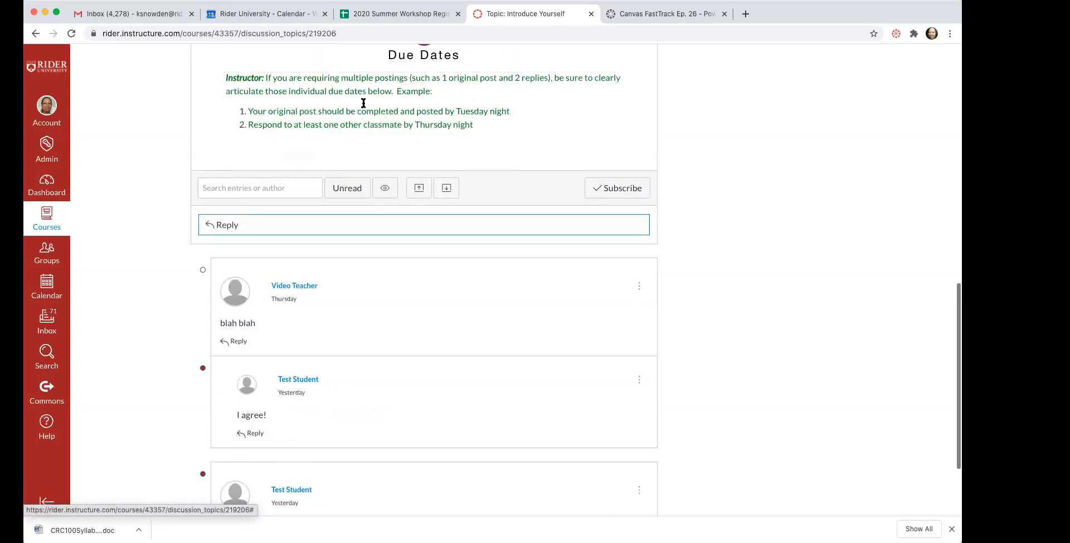
pyautogui.click(346, 202)
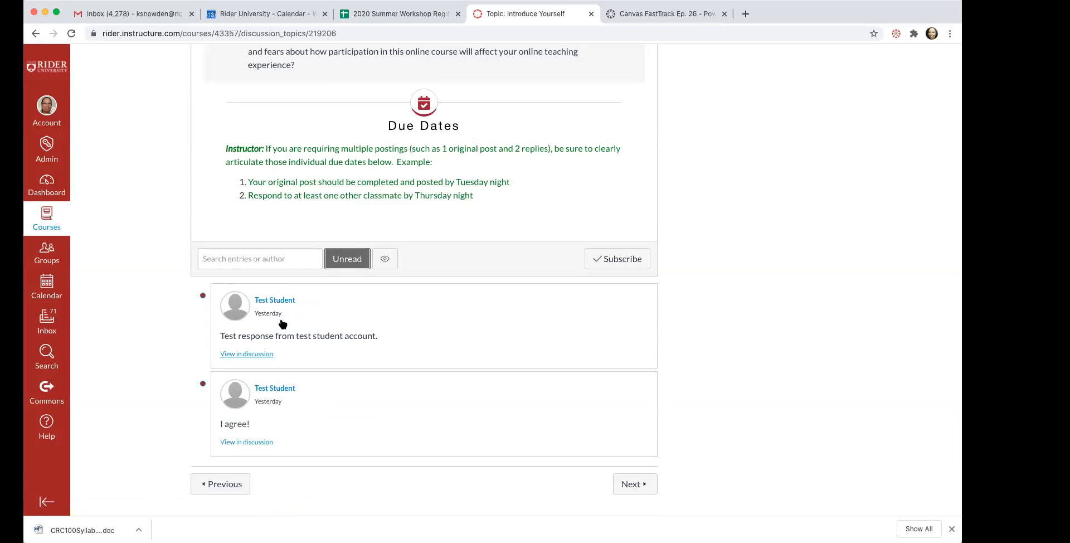
pyautogui.click(203, 298)
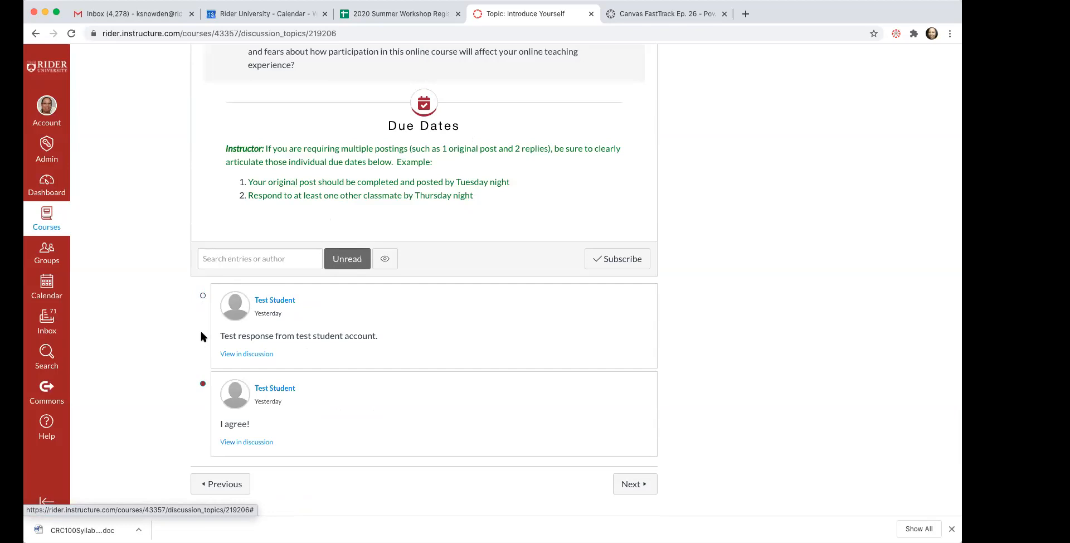
pyautogui.click(203, 385)
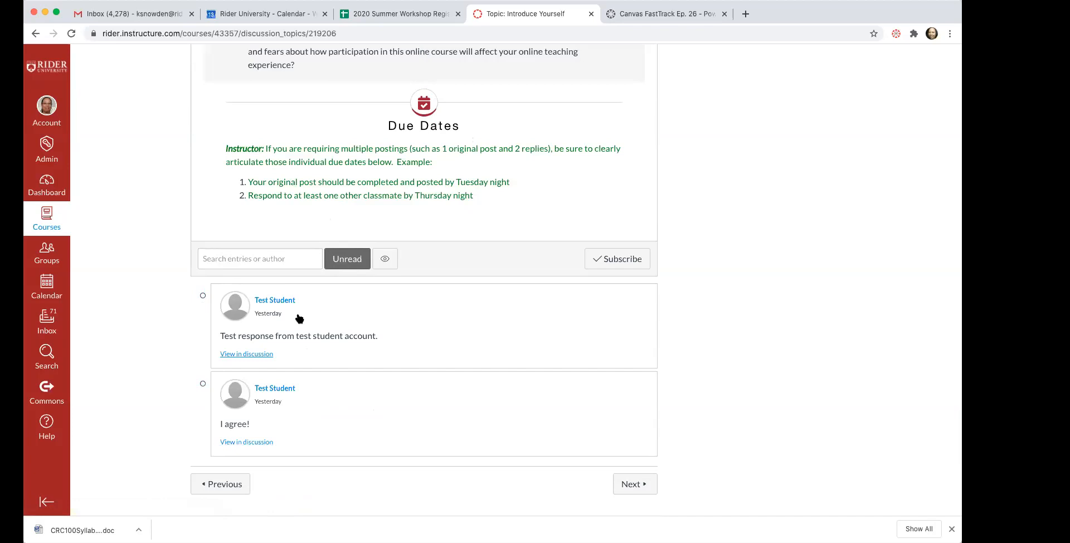
# Turn off the unread filter and review the full thread of posts and replies.
pyautogui.scroll(5, 299, 315)
pyautogui.click(346, 450)
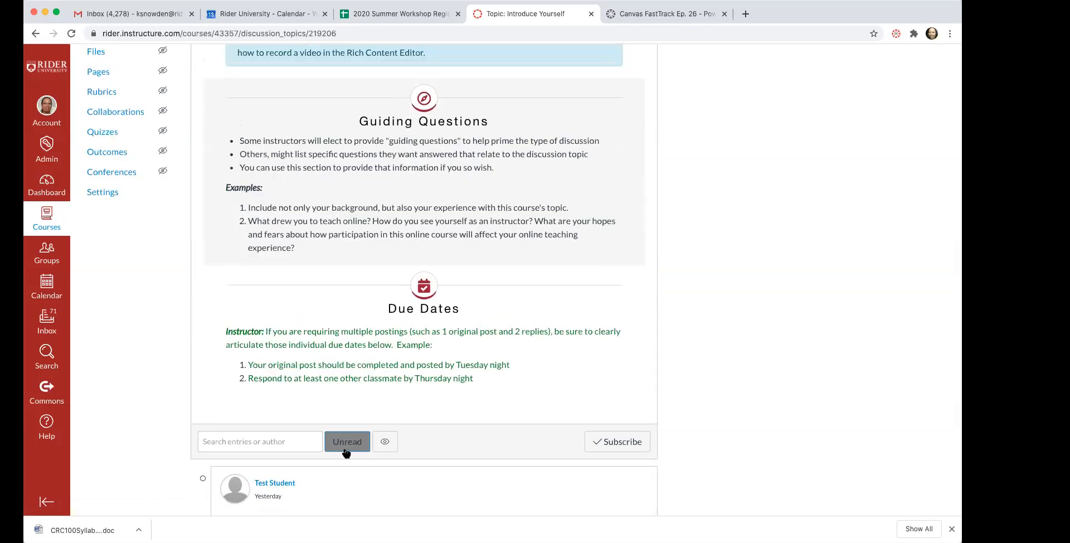
pyautogui.scroll(-5, 353, 410)
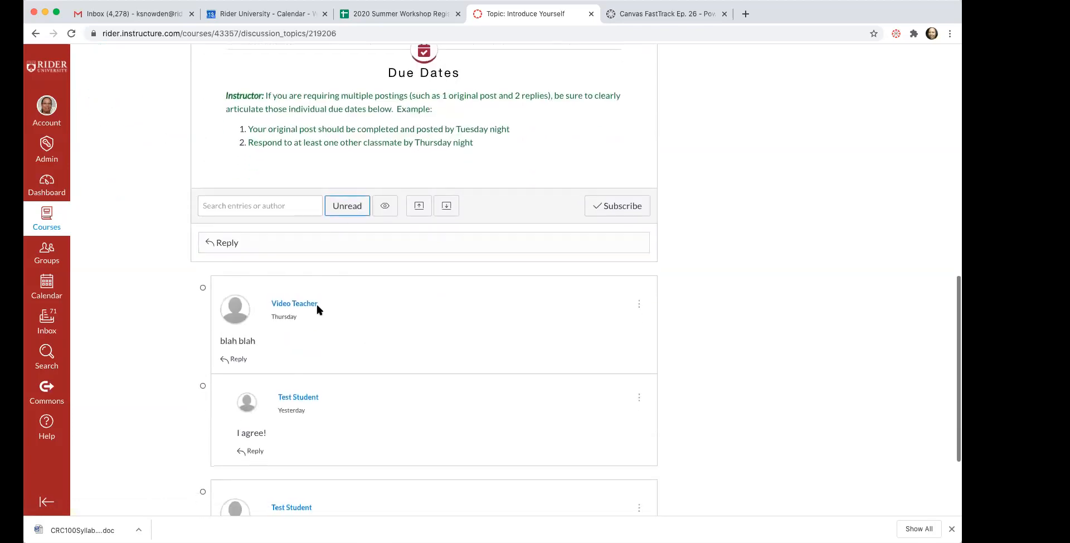
pyautogui.scroll(-3, 319, 308)
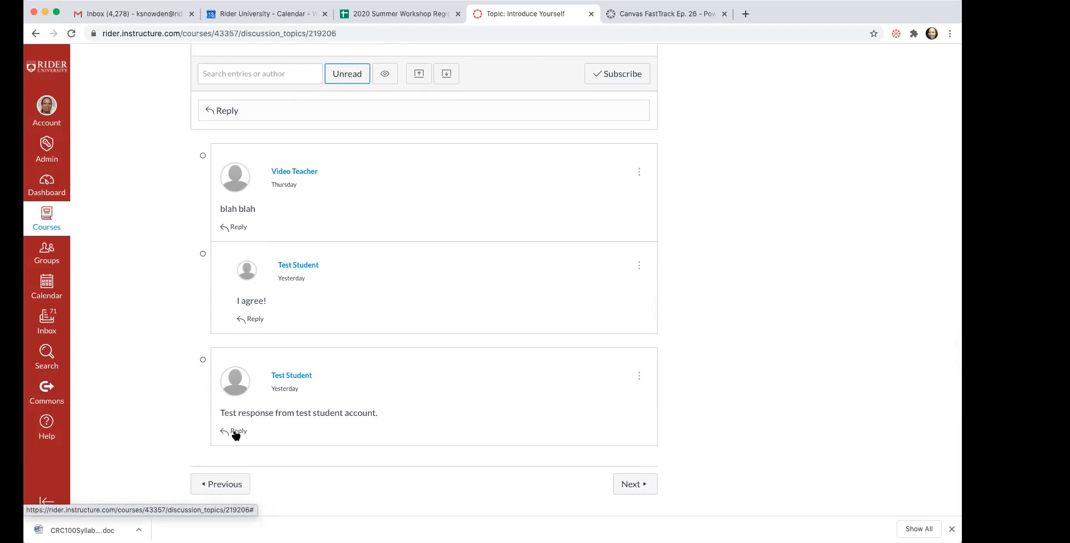
# Search the discussion entries for "Video", and clear the search.
pyautogui.scroll(4, 236, 432)
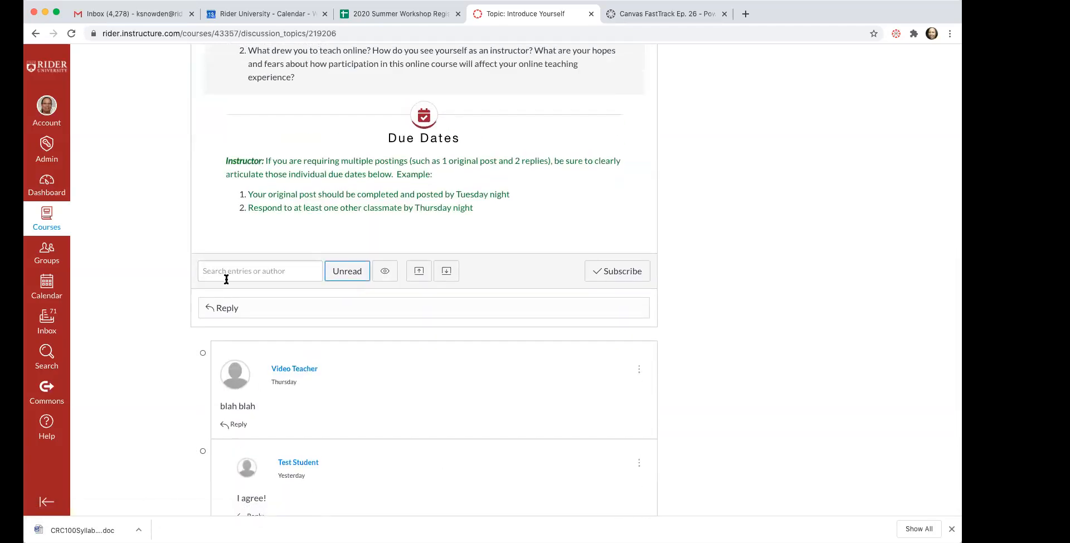
pyautogui.click(224, 272)
pyautogui.write('Video')
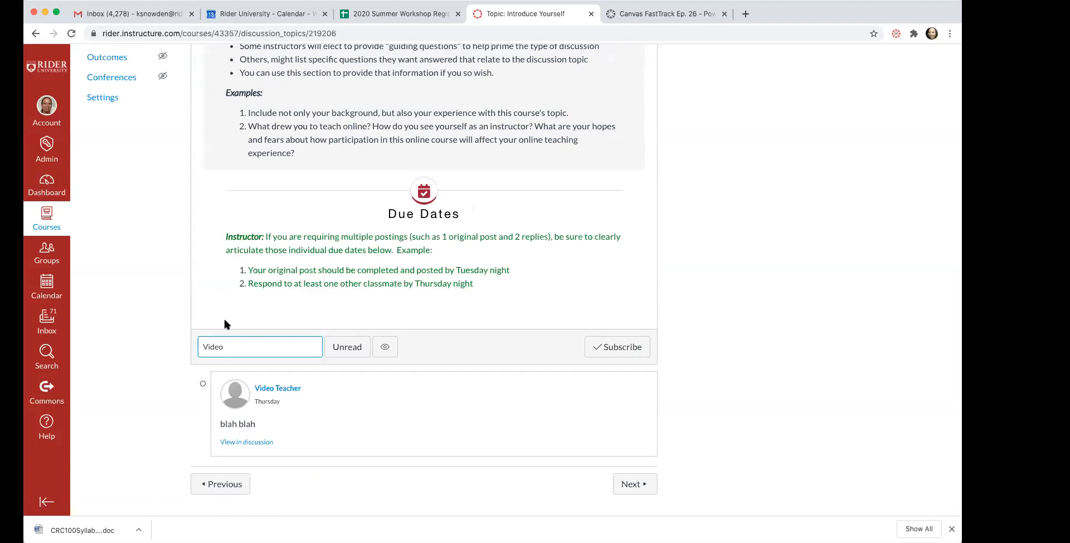
pyautogui.moveTo(225, 346); pyautogui.dragTo(179, 341)
pyautogui.press('BackSpace')
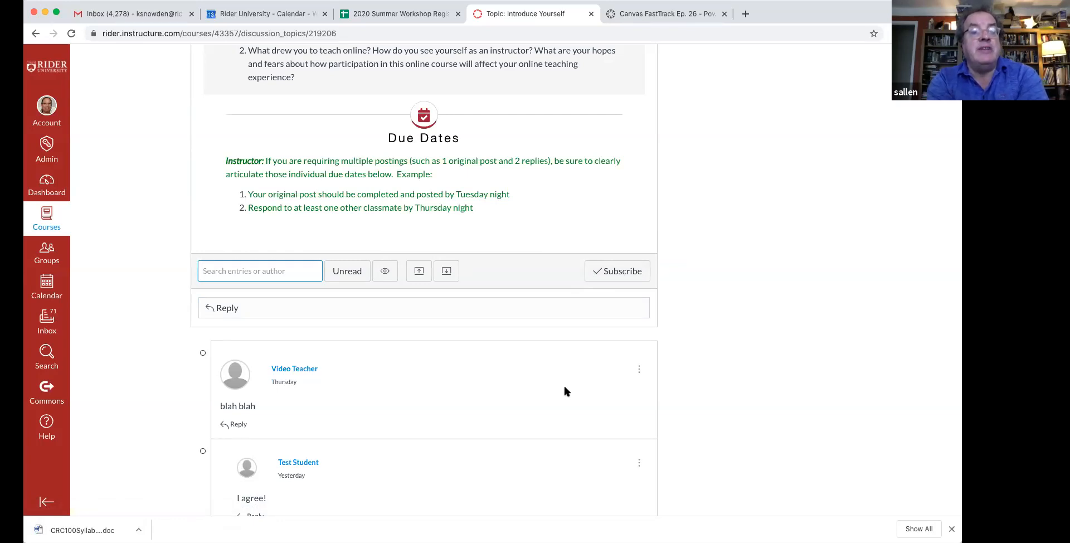
# Review the discussion's instructions and posts, and check the management options available for the whole topic.
pyautogui.scroll(10, 563, 384)
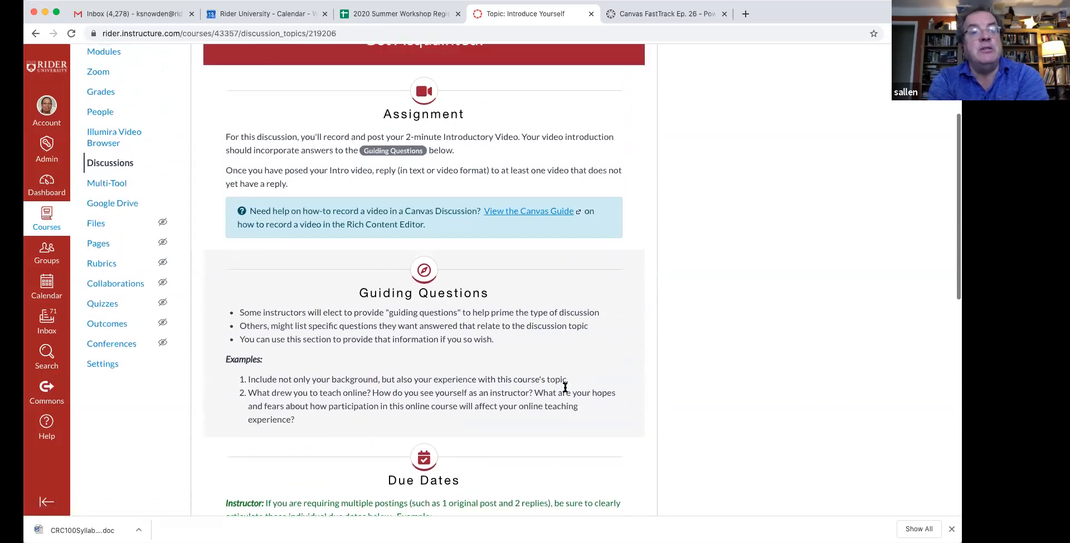
pyautogui.scroll(-10, 565, 386)
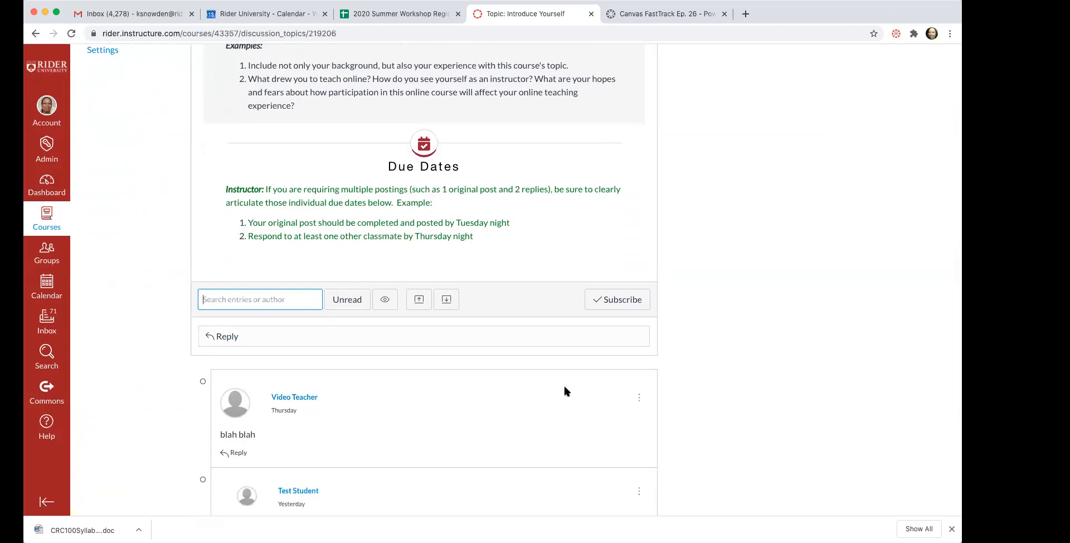
pyautogui.scroll(-5, 564, 388)
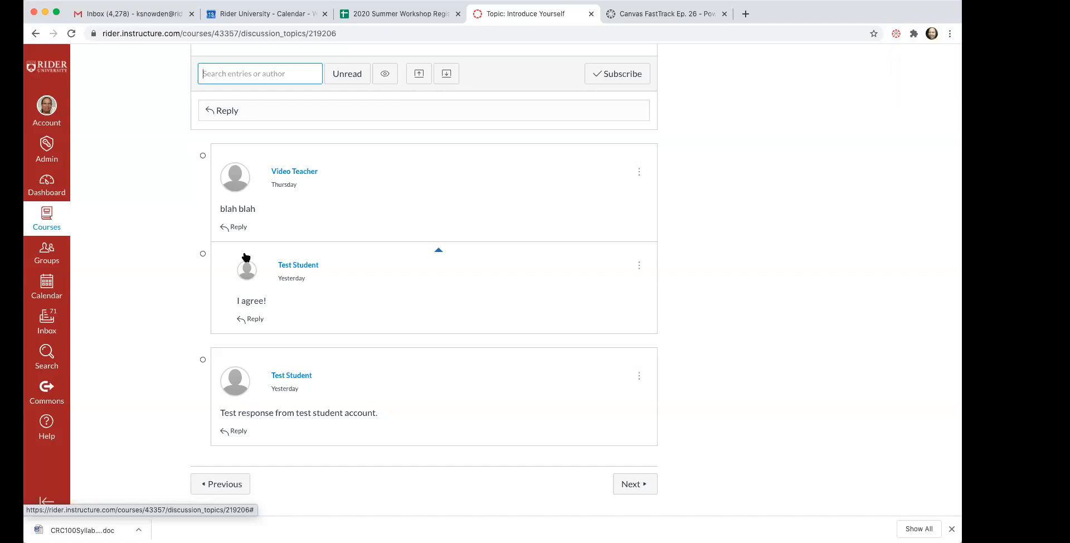
pyautogui.scroll(10, 244, 256)
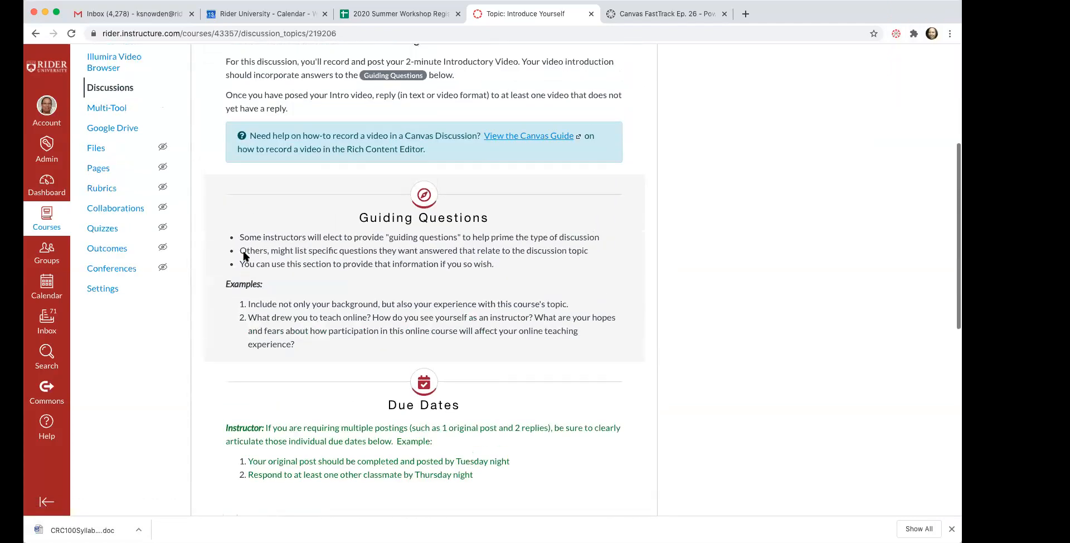
pyautogui.scroll(3, 243, 254)
pyautogui.scroll(3, 245, 256)
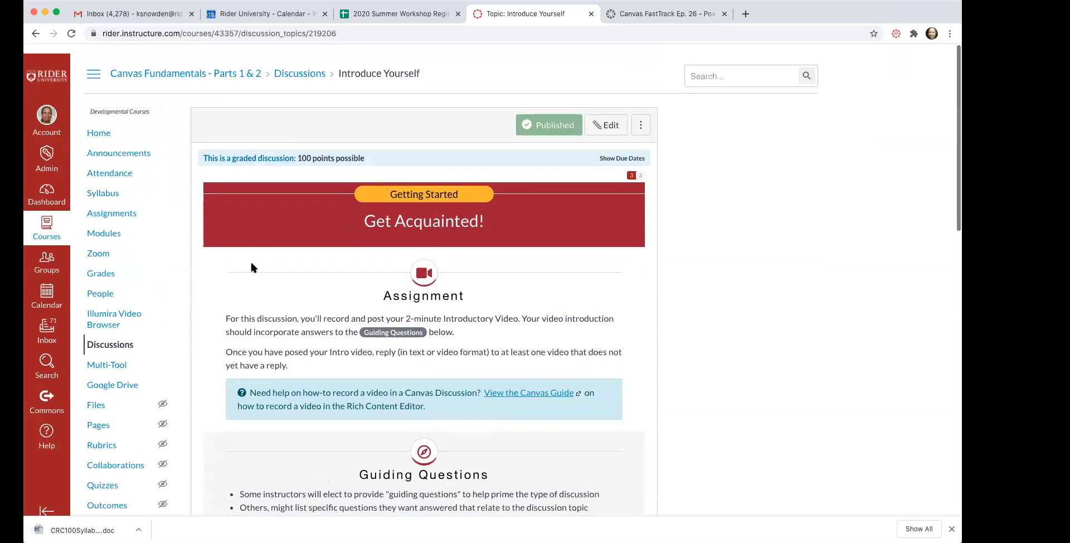
pyautogui.click(642, 116)
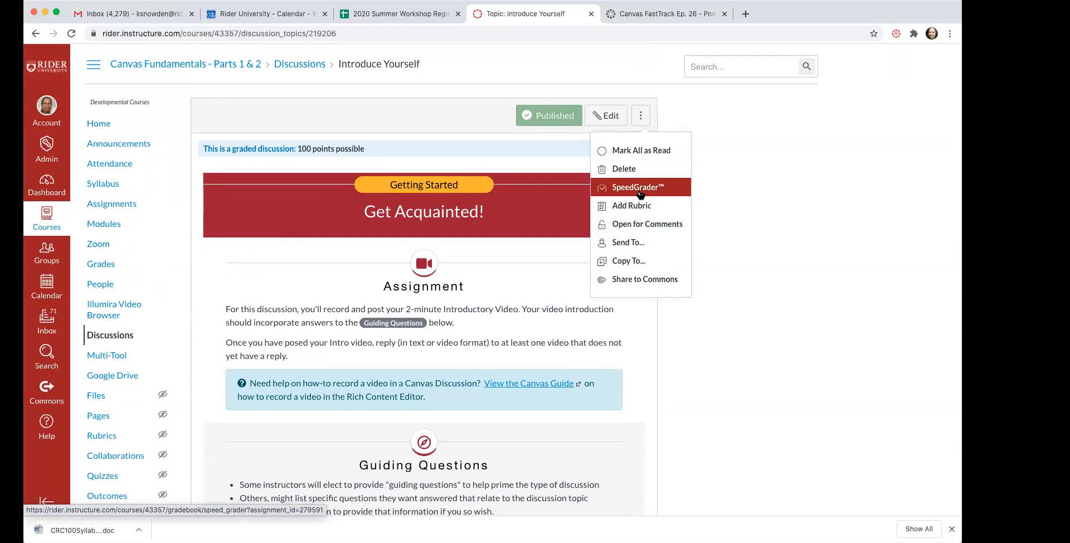
# Return to the course's discussion list and move Introduce Yourself from Closed for Comments back into Discussions.
pyautogui.click(112, 337)
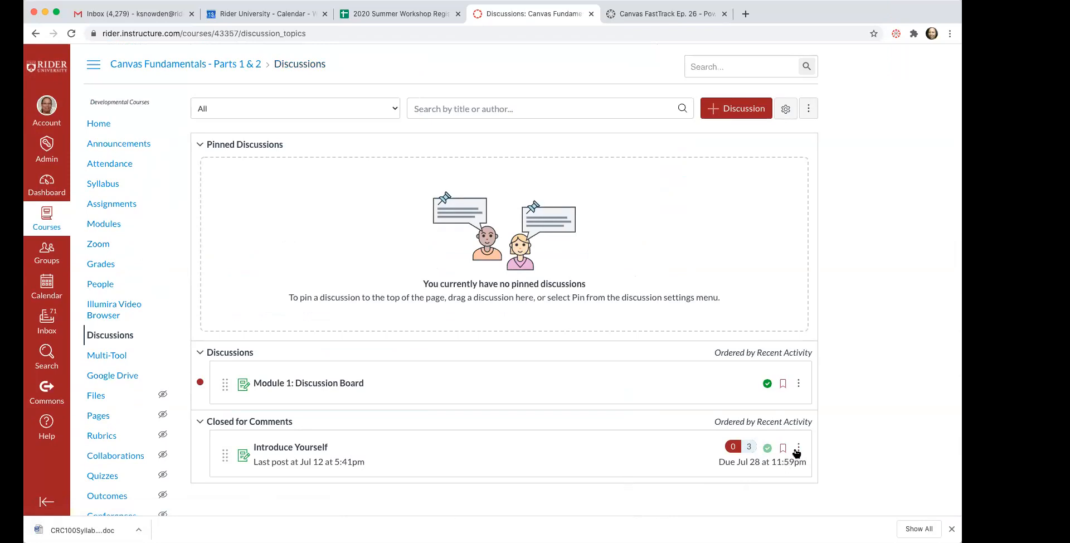
pyautogui.moveTo(223, 454); pyautogui.dragTo(221, 360)
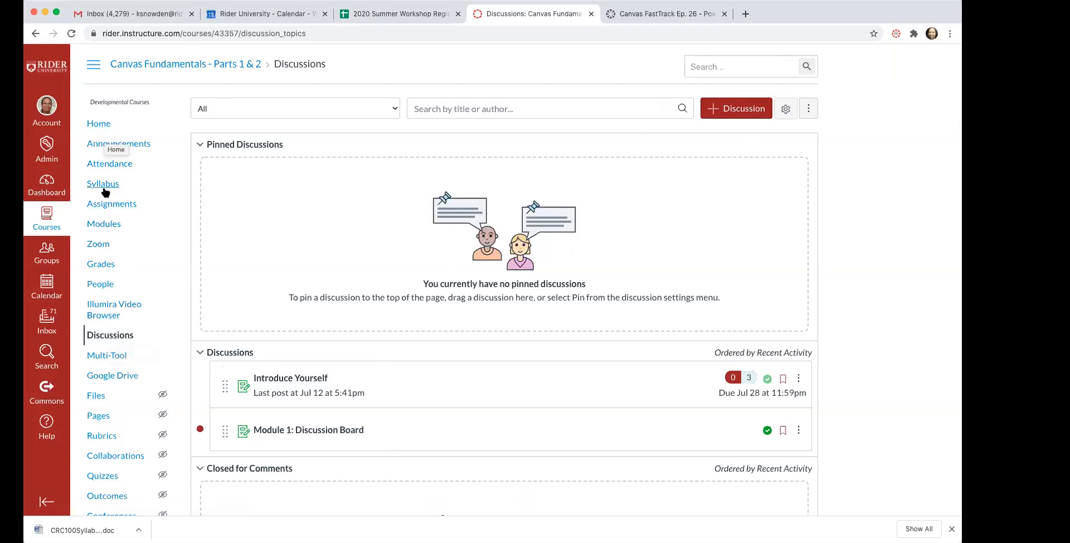
pyautogui.click(109, 339)
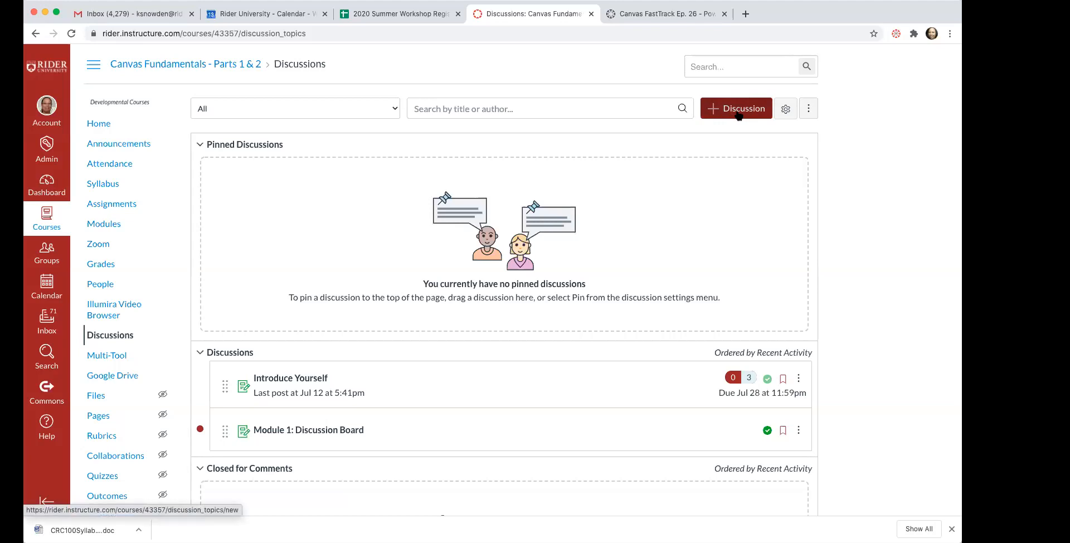
# Start a new discussion titled "Course Q&A Discussion Forum" and place the cursor in its description.
pyautogui.click(739, 115)
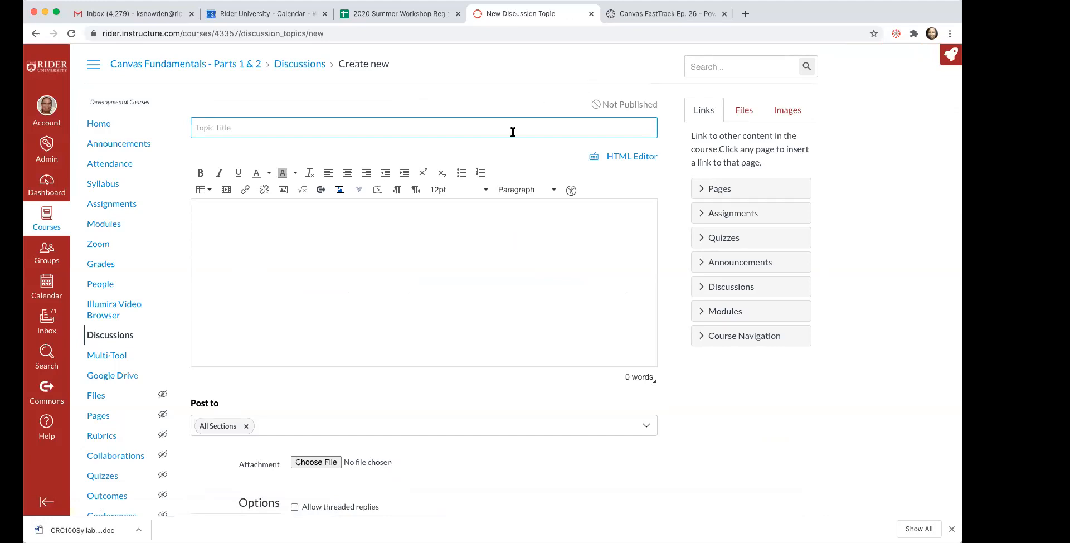
pyautogui.click(250, 129)
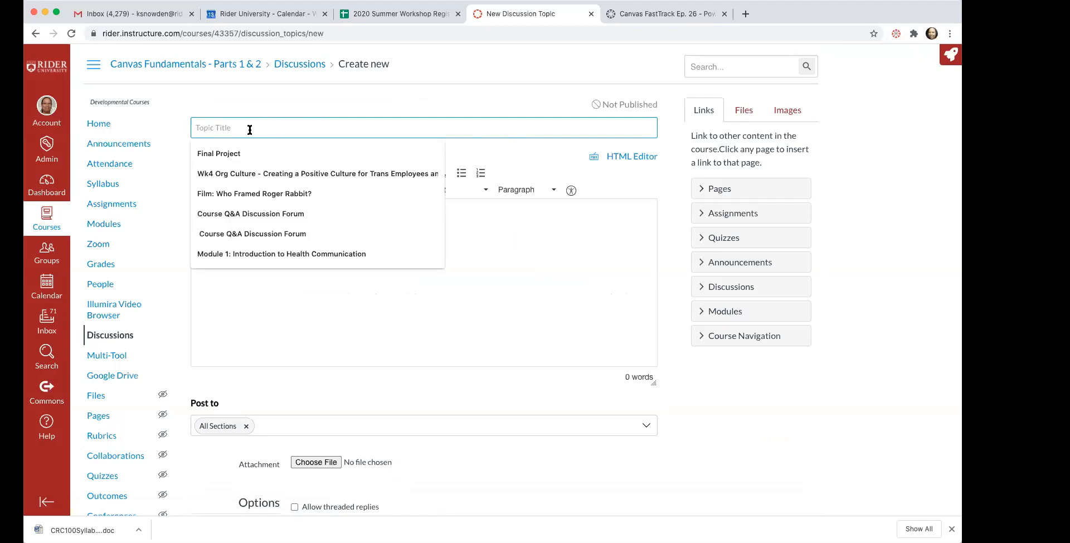
pyautogui.click(267, 214)
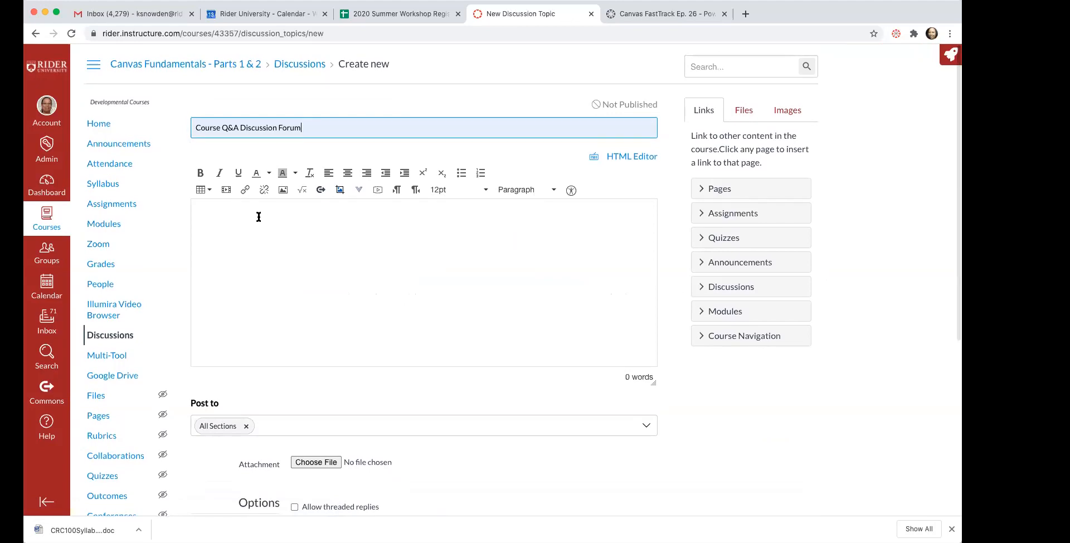
pyautogui.click(255, 216)
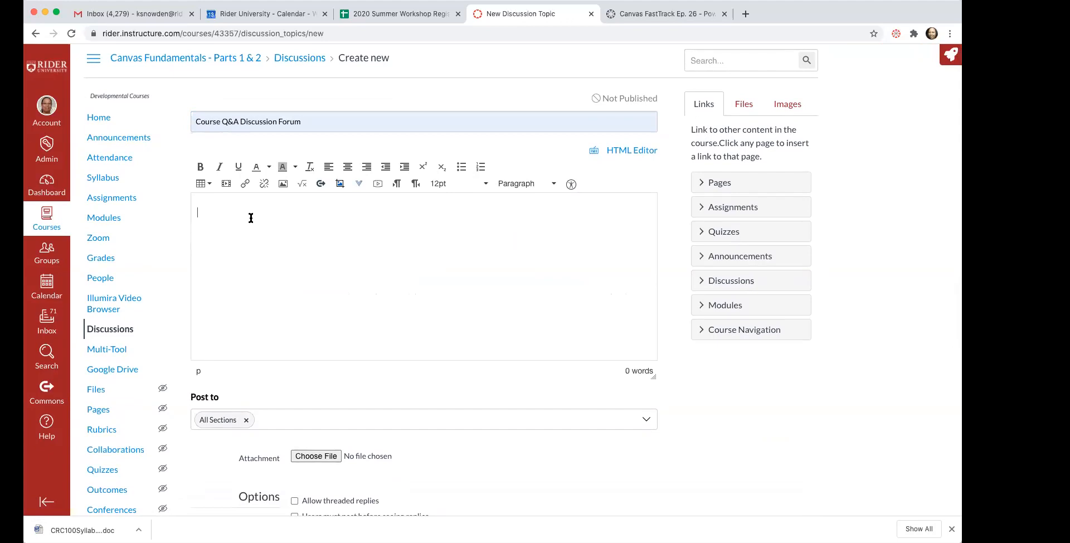
# Enter "Post your course questions here" as the discussion's description, and check the sections available for posting while keeping All Sections.
pyautogui.write('Post your course questions here')
pyautogui.scroll(-2, 397, 229)
pyautogui.scroll(-5, 397, 229)
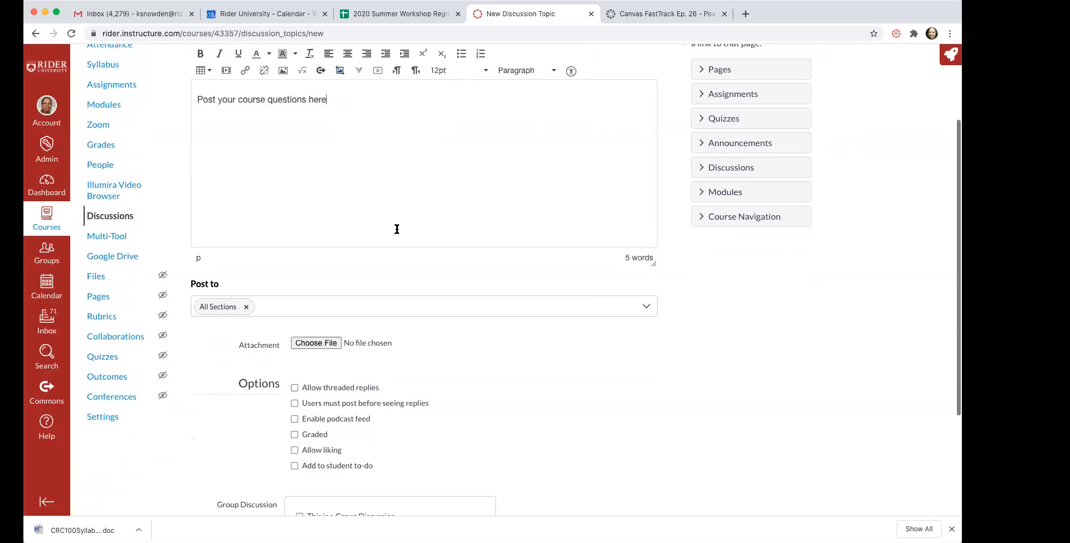
pyautogui.scroll(-1, 397, 233)
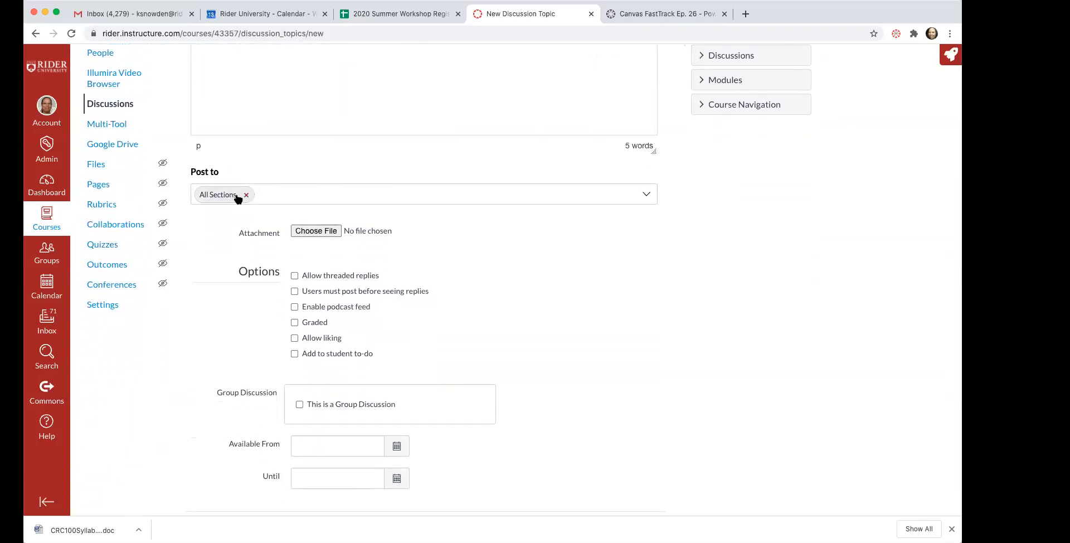
pyautogui.click(647, 195)
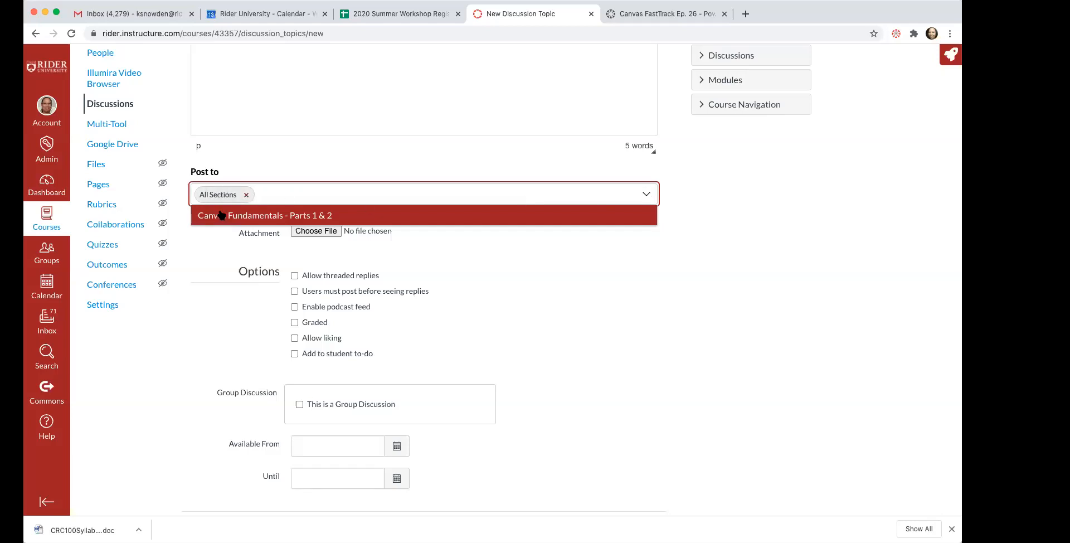
pyautogui.click(275, 194)
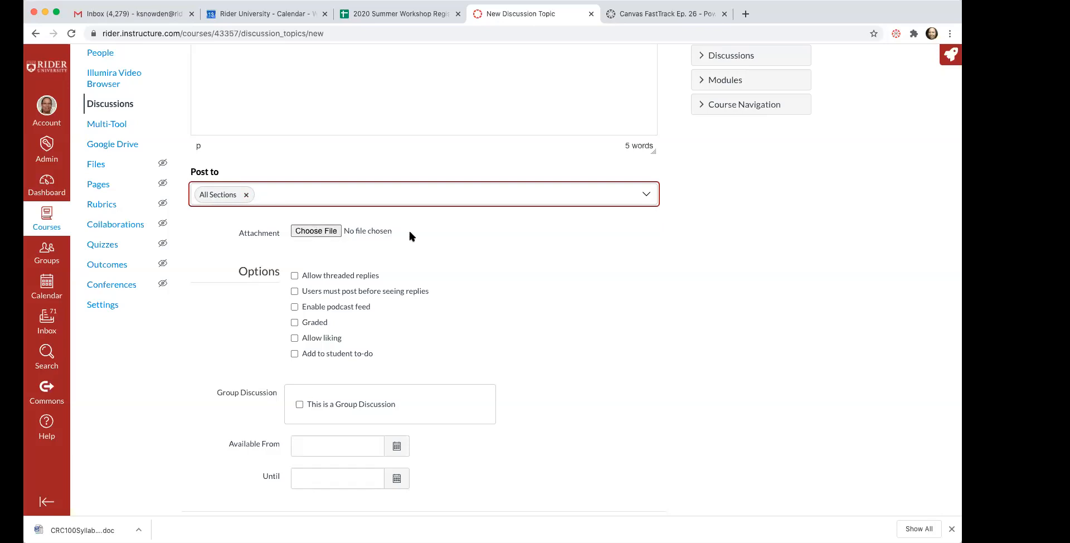
# Allow threaded replies for the Course Q&A Discussion Forum.
pyautogui.scroll(-2, 409, 228)
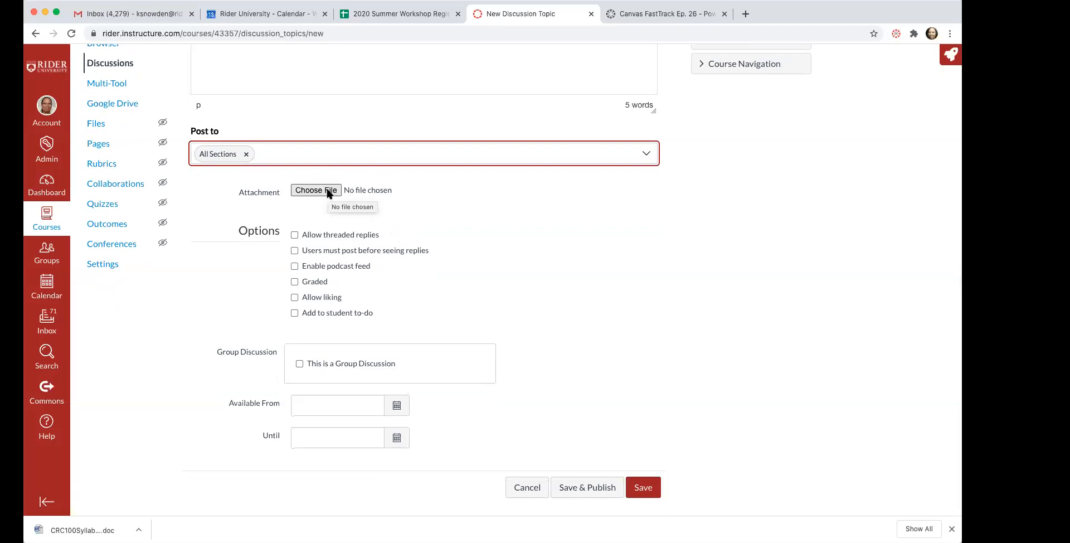
pyautogui.scroll(-1, 446, 221)
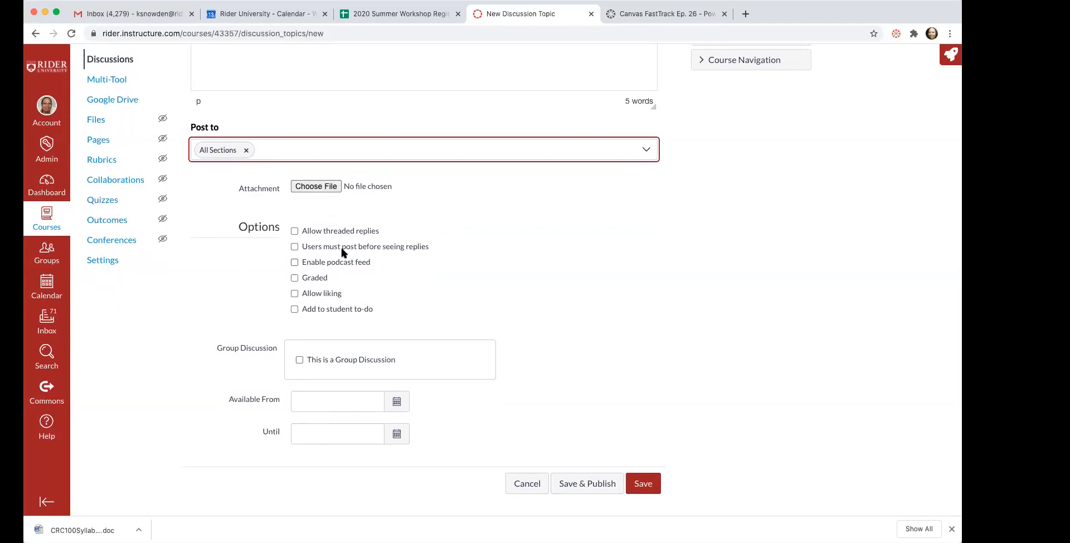
pyautogui.click(294, 231)
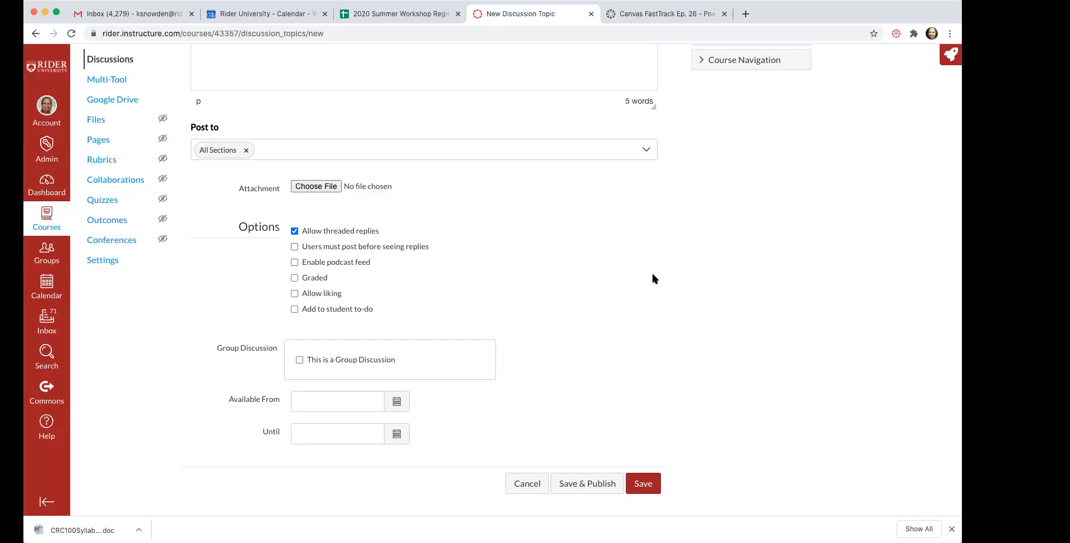
pyautogui.click(295, 231)
pyautogui.click(295, 231)
# Try requiring users to post before seeing replies and making the discussion graded with 100 points possible.
pyautogui.click(295, 247)
pyautogui.click(294, 277)
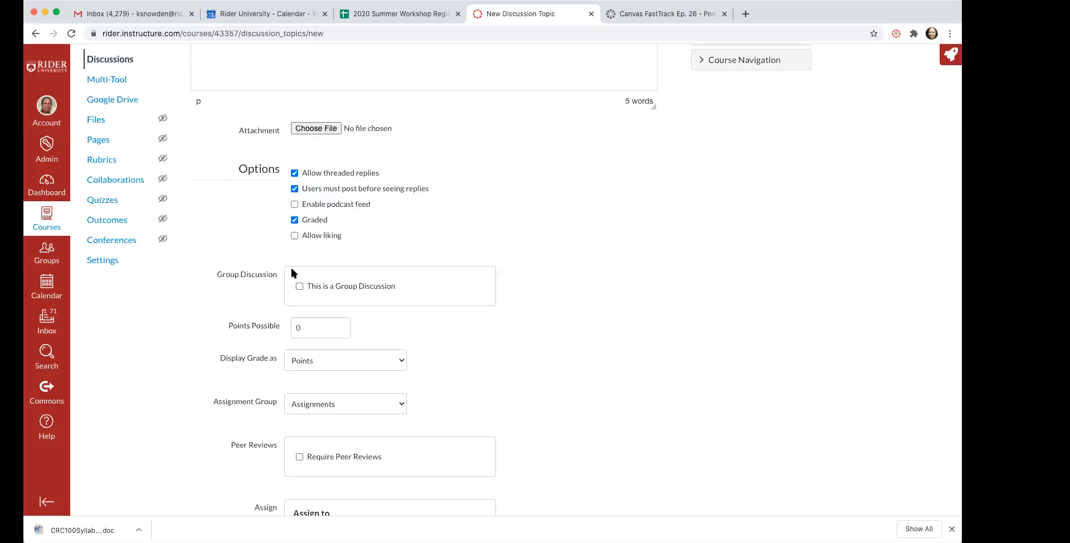
pyautogui.click(294, 220)
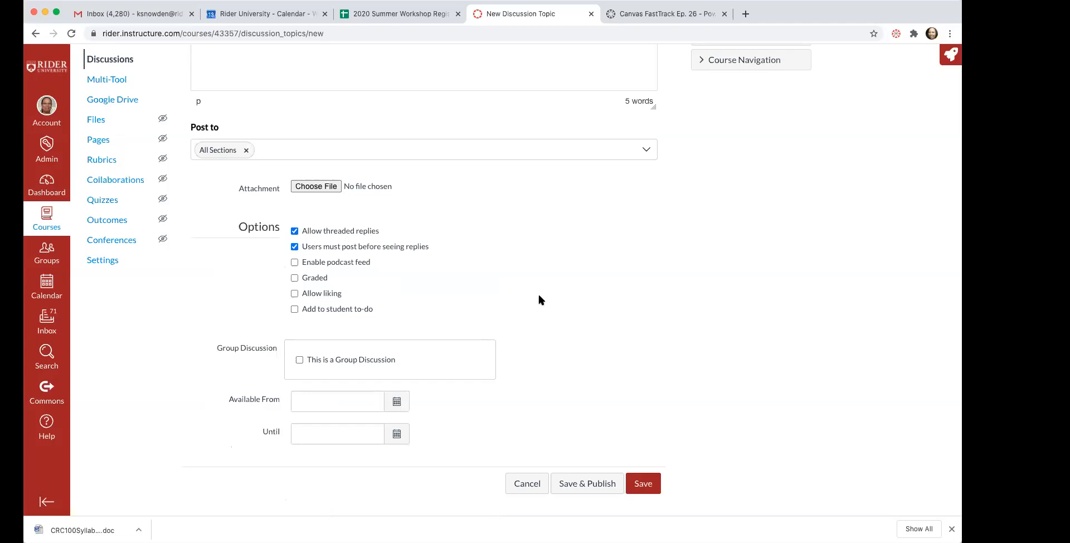
pyautogui.click(295, 277)
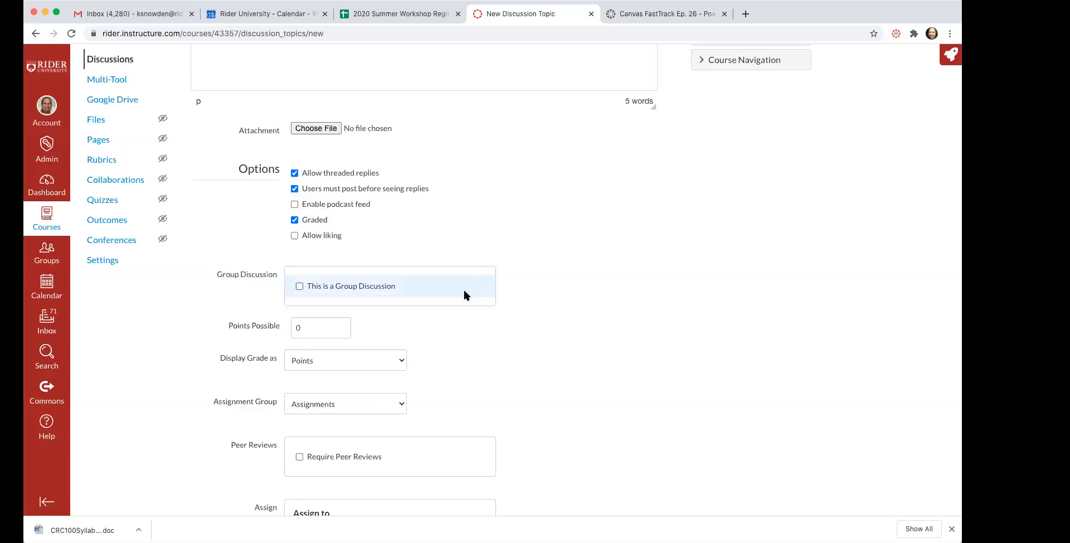
pyautogui.scroll(-5, 480, 328)
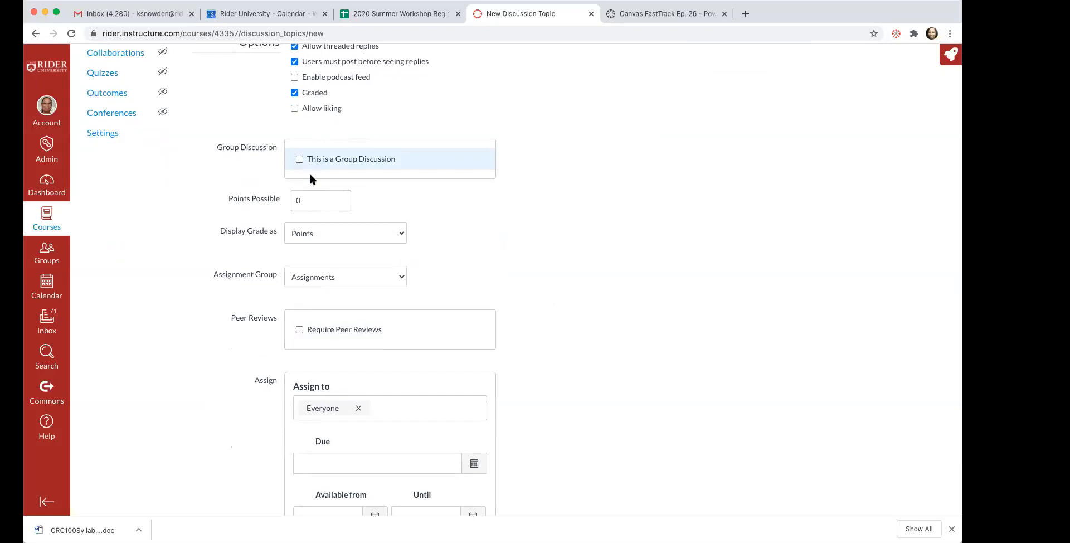
pyautogui.scroll(-1, 339, 222)
pyautogui.scroll(-3, 340, 225)
pyautogui.click(279, 152)
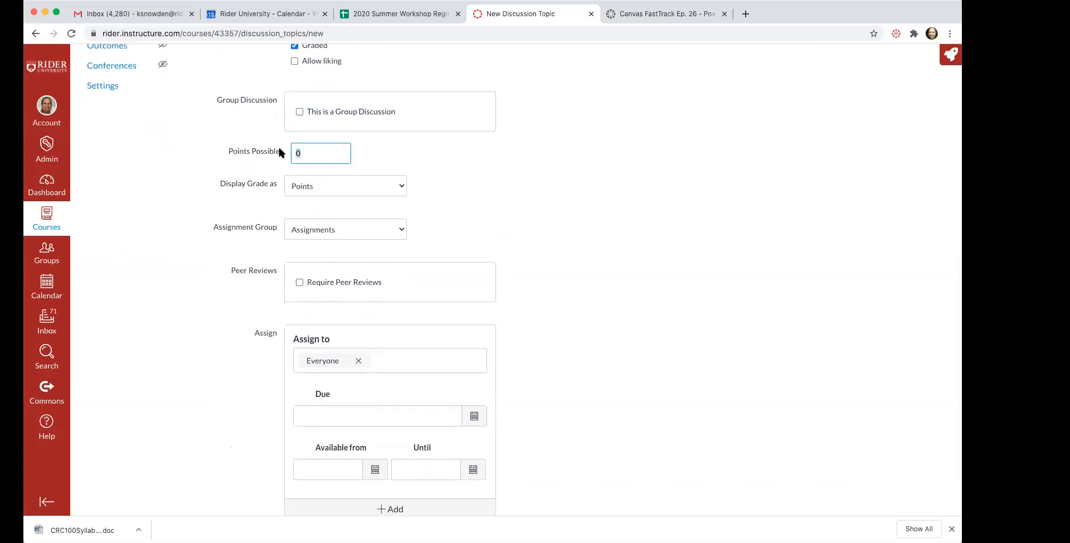
pyautogui.write('100')
pyautogui.scroll(-5, 334, 212)
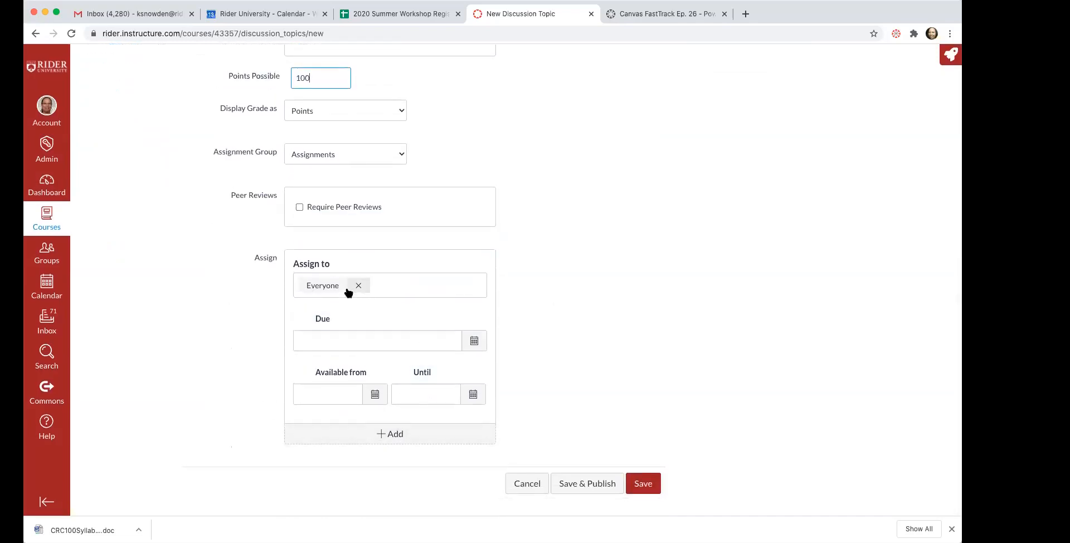
# Turn off grading and the requirement that users post before seeing replies.
pyautogui.scroll(6, 348, 292)
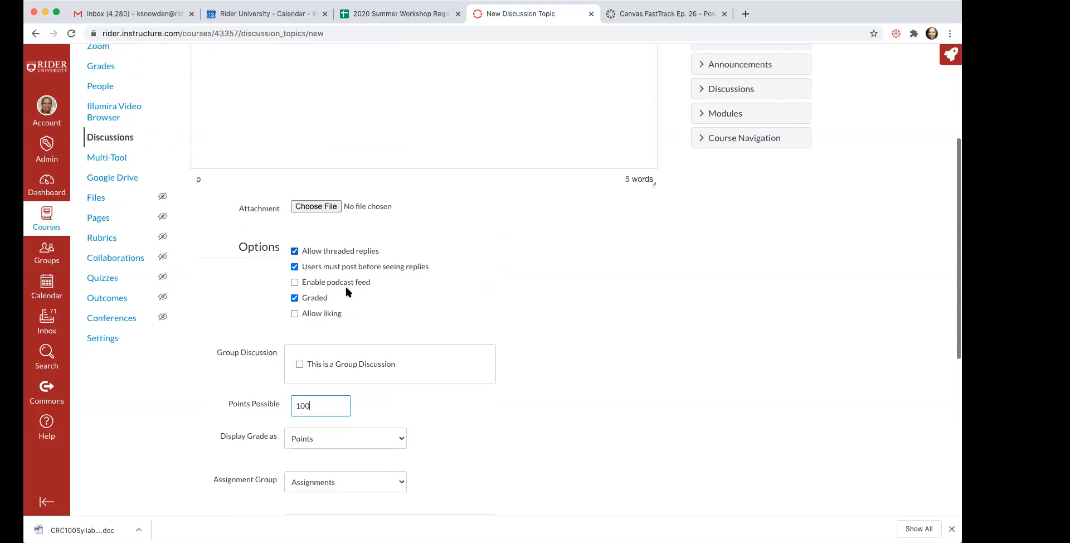
pyautogui.click(295, 298)
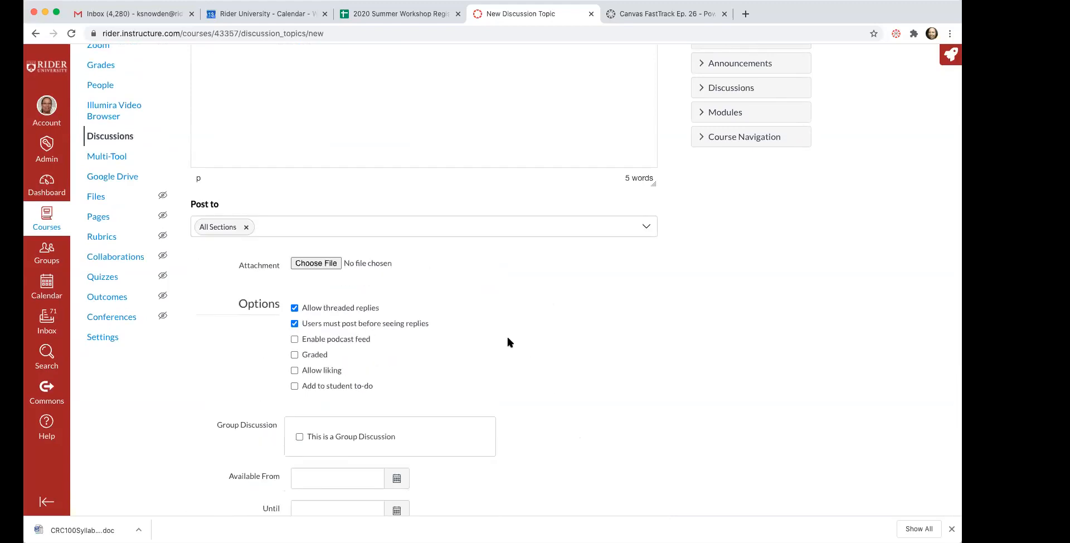
pyautogui.click(295, 330)
# Review the Course Q&A Discussion Forum's content and settings, and save and publish it.
pyautogui.scroll(4, 518, 338)
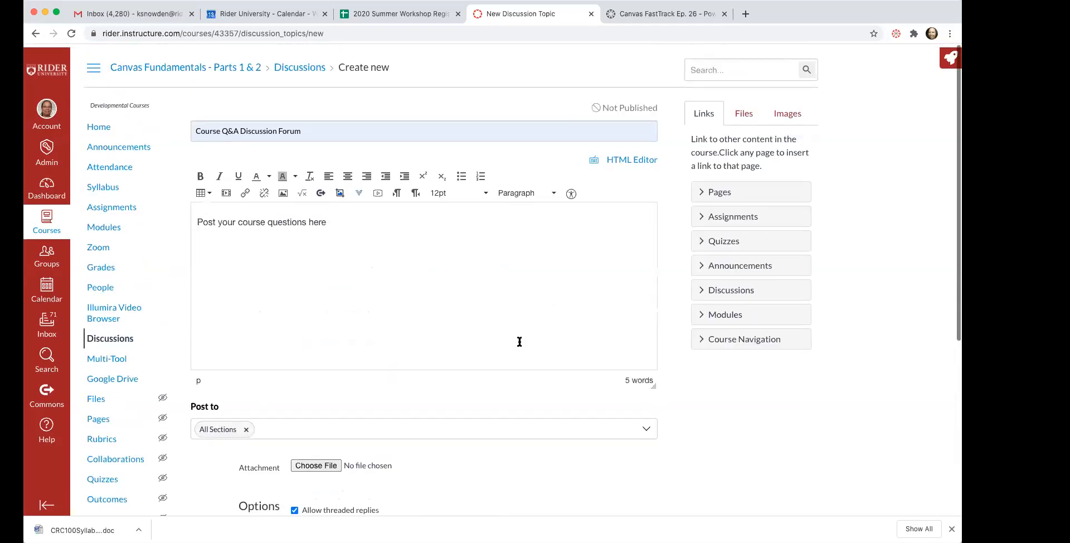
pyautogui.scroll(-2, 501, 425)
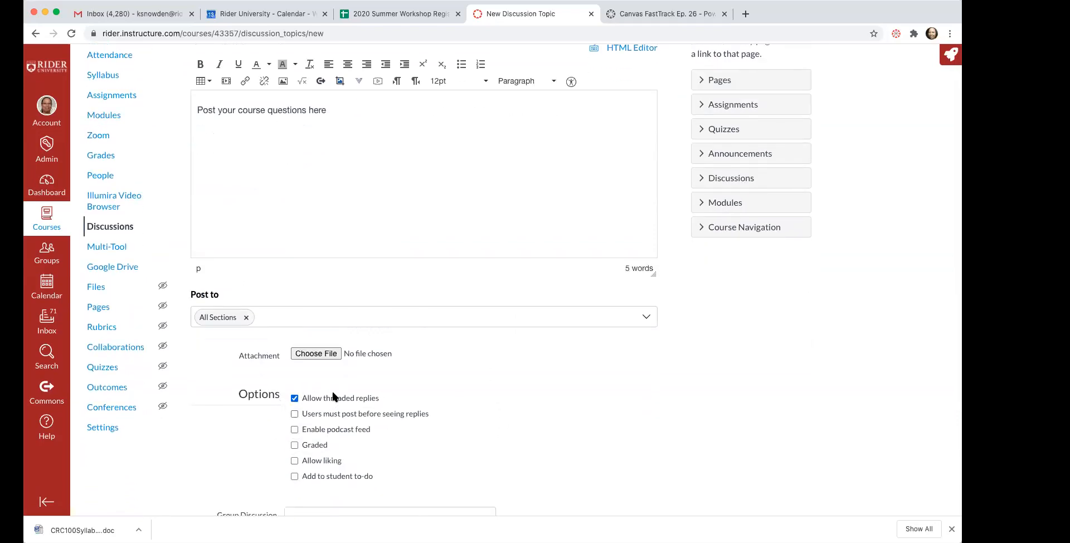
pyautogui.scroll(-3, 621, 467)
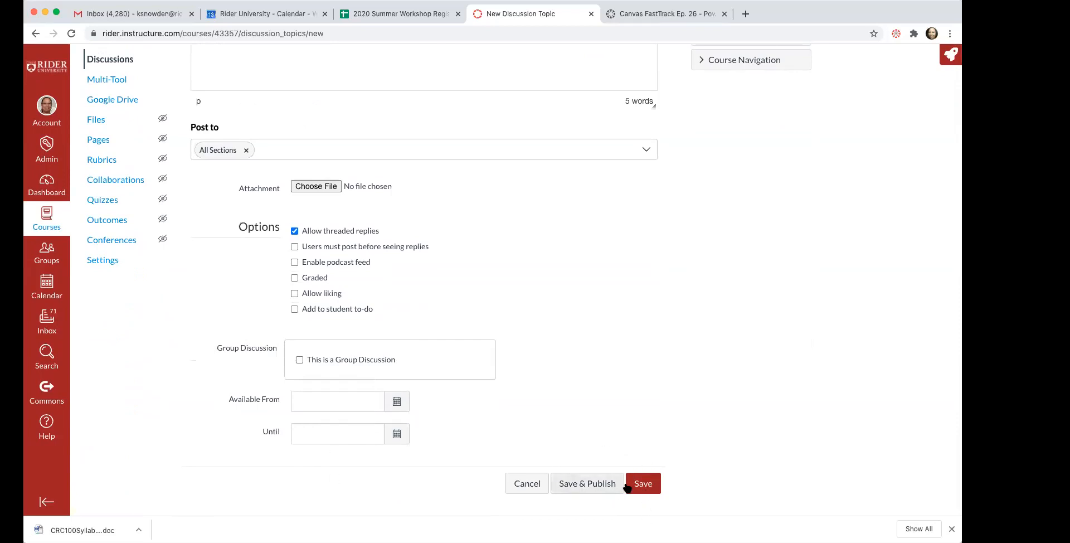
pyautogui.click(583, 483)
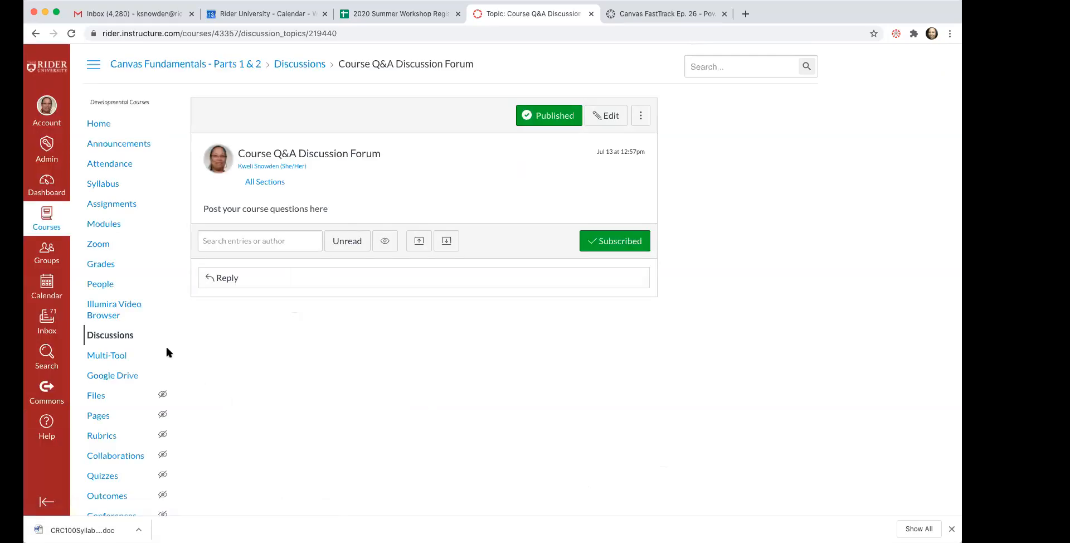
# Return to the course's discussion list and pin the Course Q&A Discussion Forum.
pyautogui.click(117, 337)
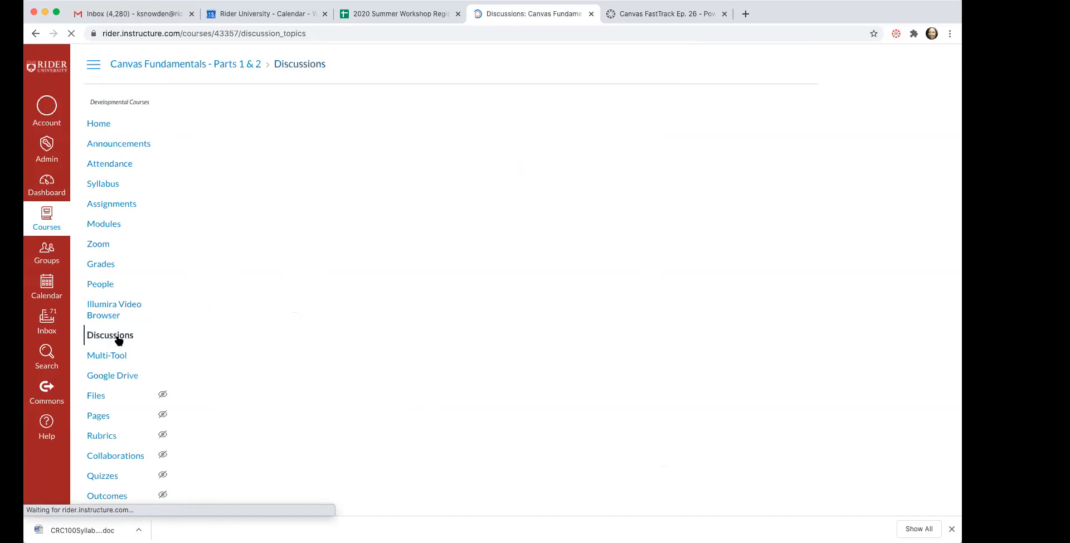
pyautogui.scroll(-5, 322, 365)
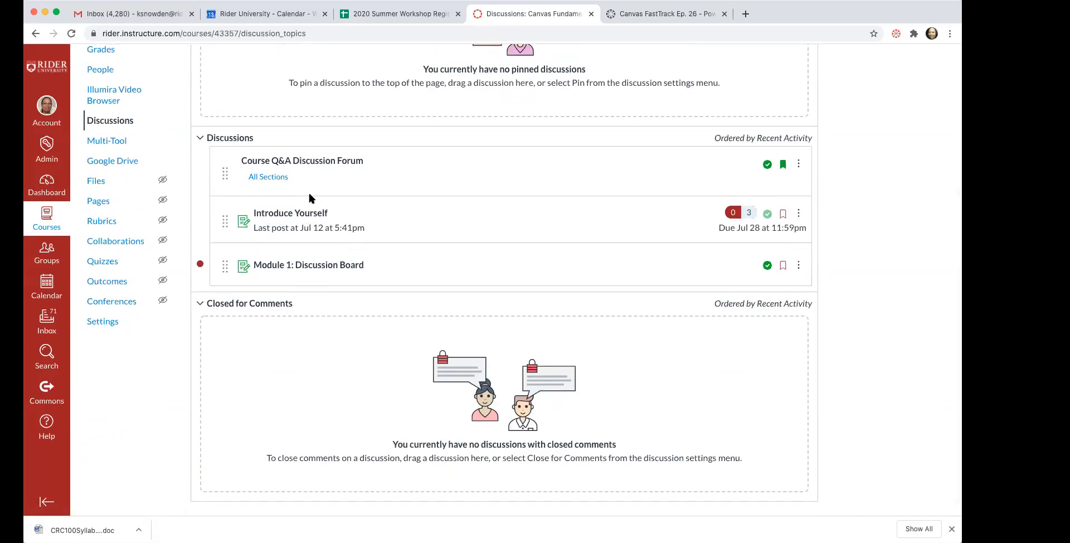
pyautogui.scroll(3, 339, 196)
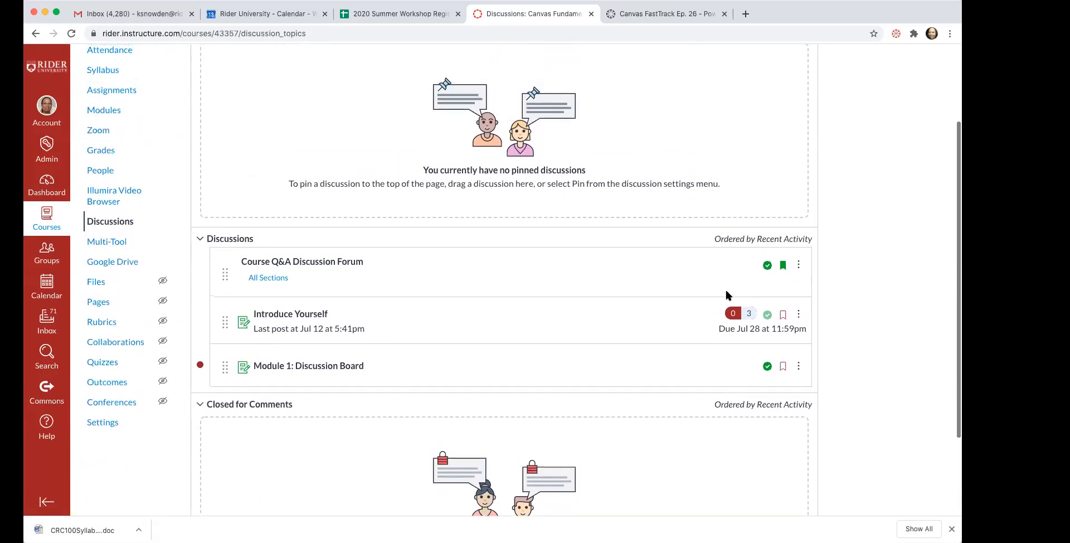
pyautogui.click(800, 264)
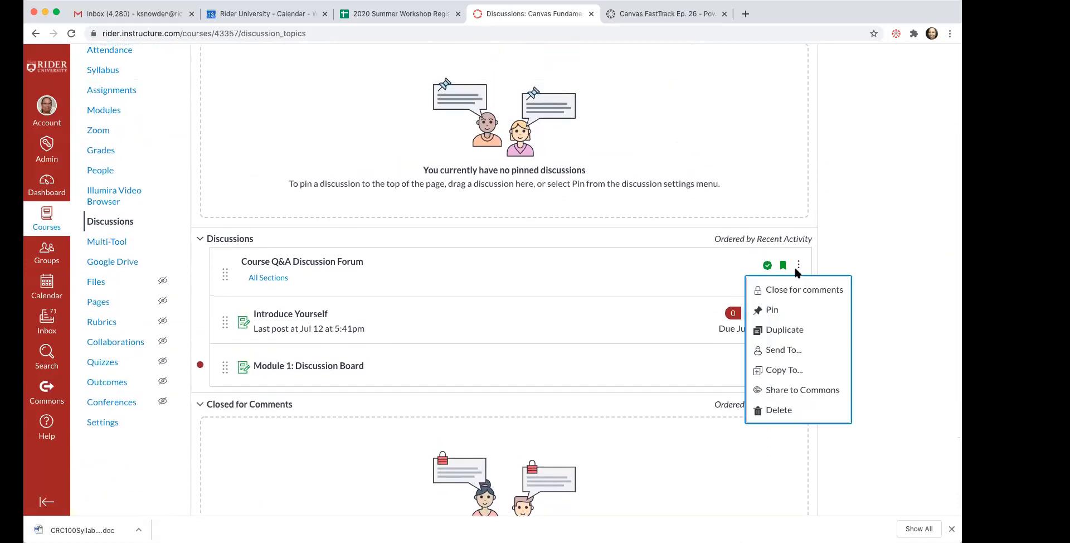
pyautogui.click(771, 310)
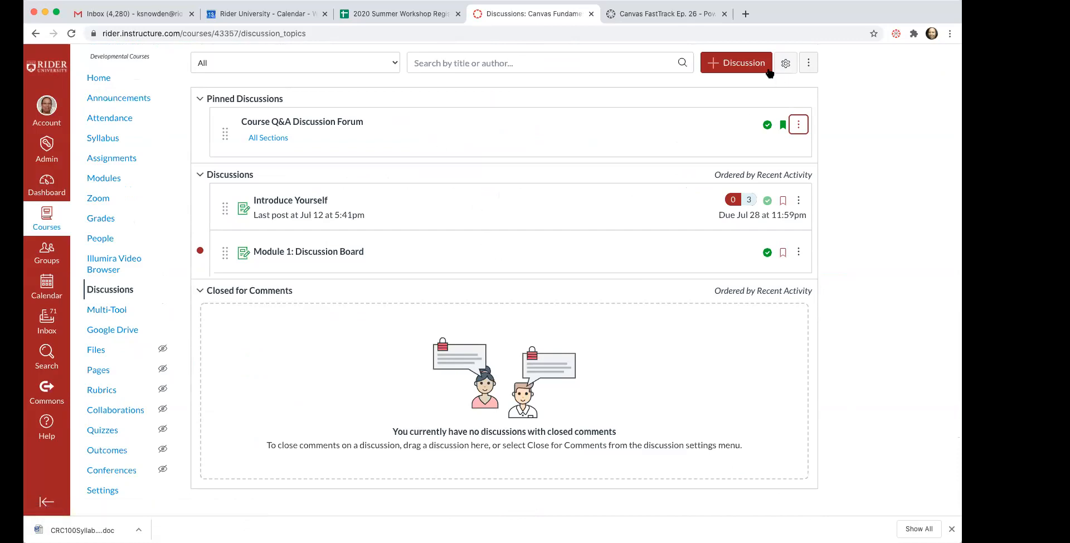
# Start a discussion titled "Week 1: HW Problems MODULE A 1, 2, 3, 5, 9, 11, 13, 21, 23, 25, 26, 27, 28, 30" with the description "Instructions".
pyautogui.click(737, 65)
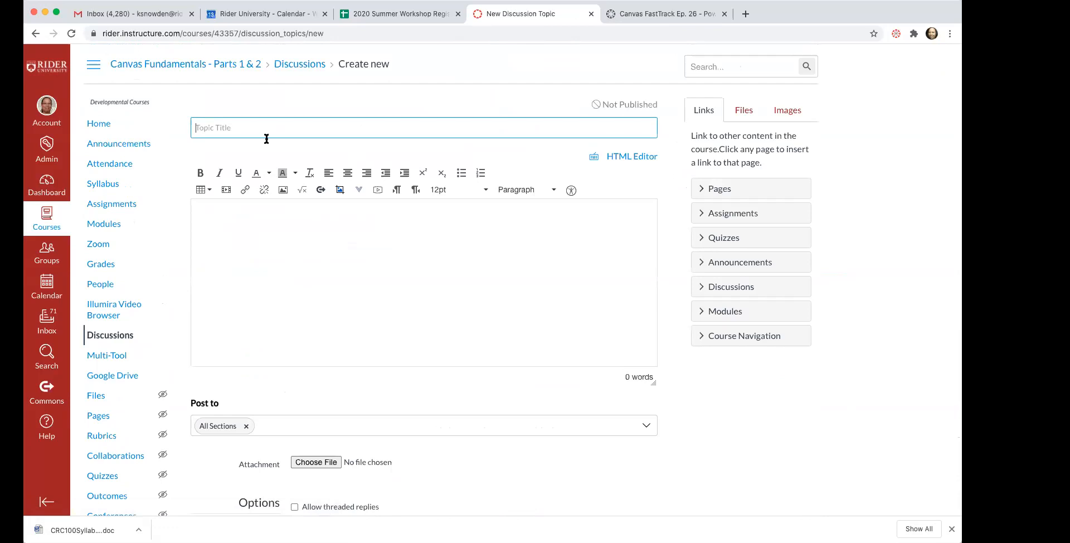
pyautogui.write('Week 1')
pyautogui.click(286, 157)
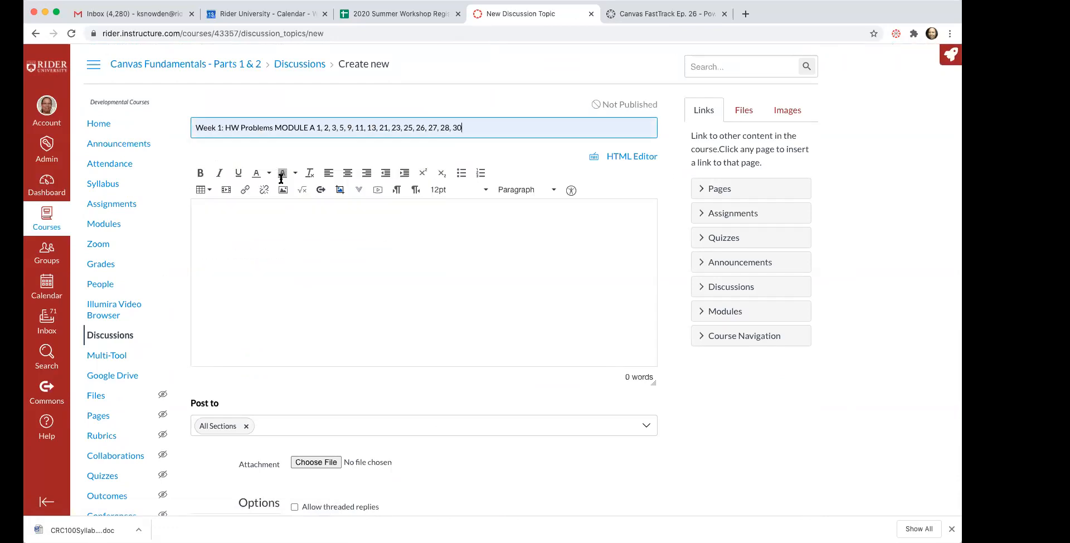
pyautogui.click(247, 225)
pyautogui.write('Instructions')
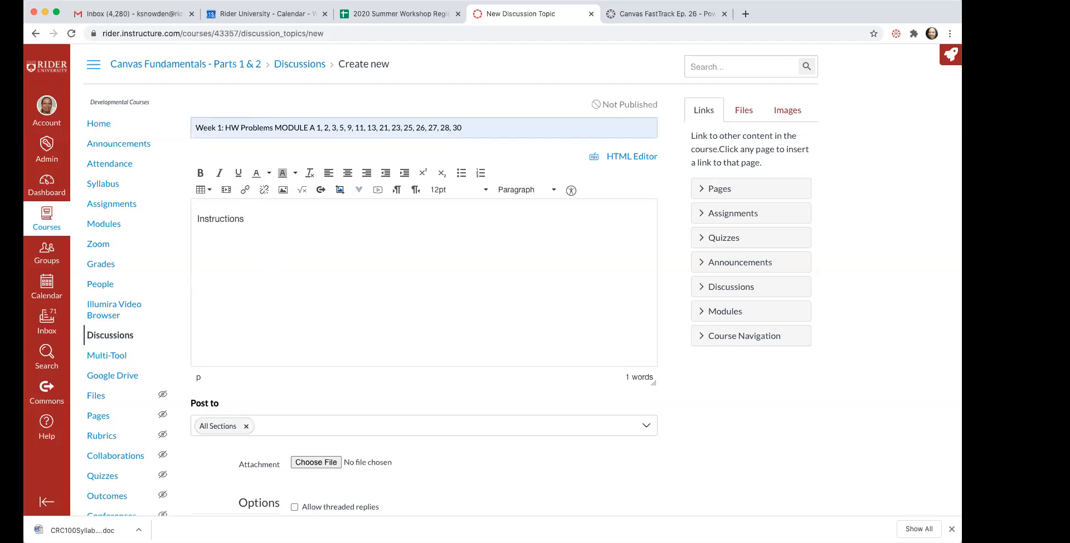
# Allow threaded replies, require users to post before seeing replies, and make the Week 1 discussion graded.
pyautogui.scroll(-5, 299, 249)
pyautogui.click(294, 232)
pyautogui.click(295, 247)
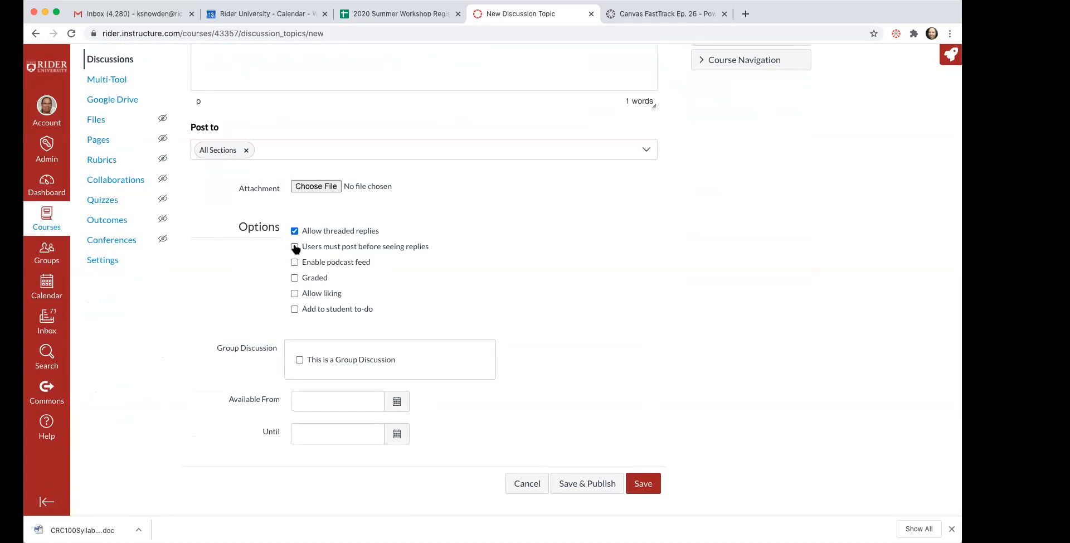
pyautogui.click(295, 279)
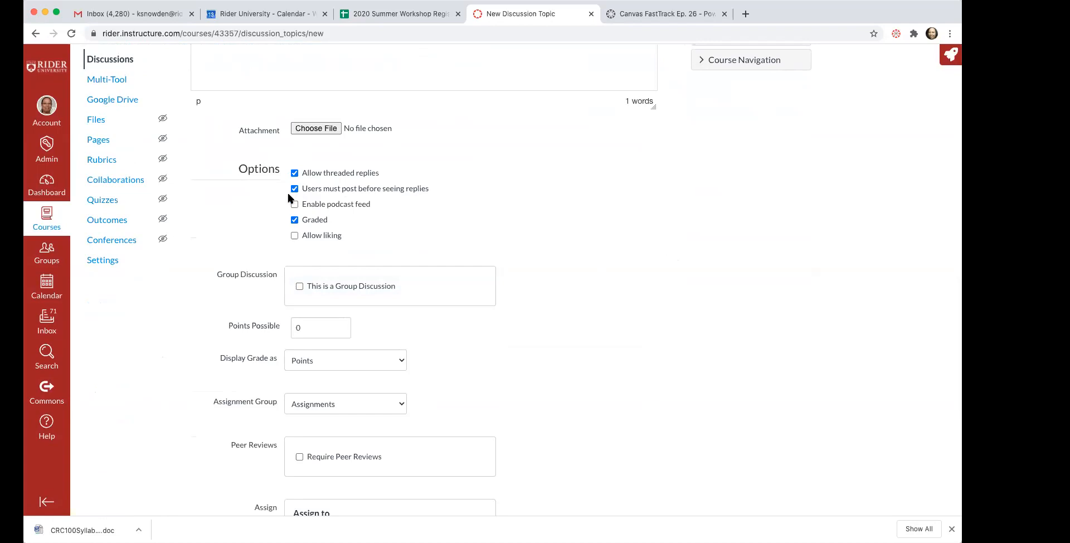
# Set the Week 1 discussion's points possible to 100 and its assignment group to Participation.
pyautogui.scroll(-5, 510, 241)
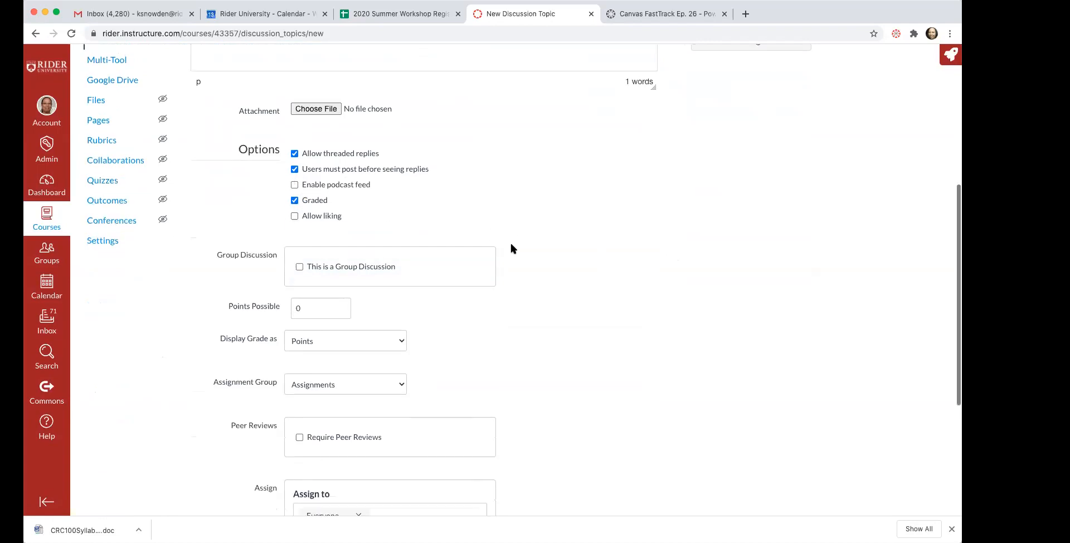
pyautogui.click(279, 210)
pyautogui.write('100')
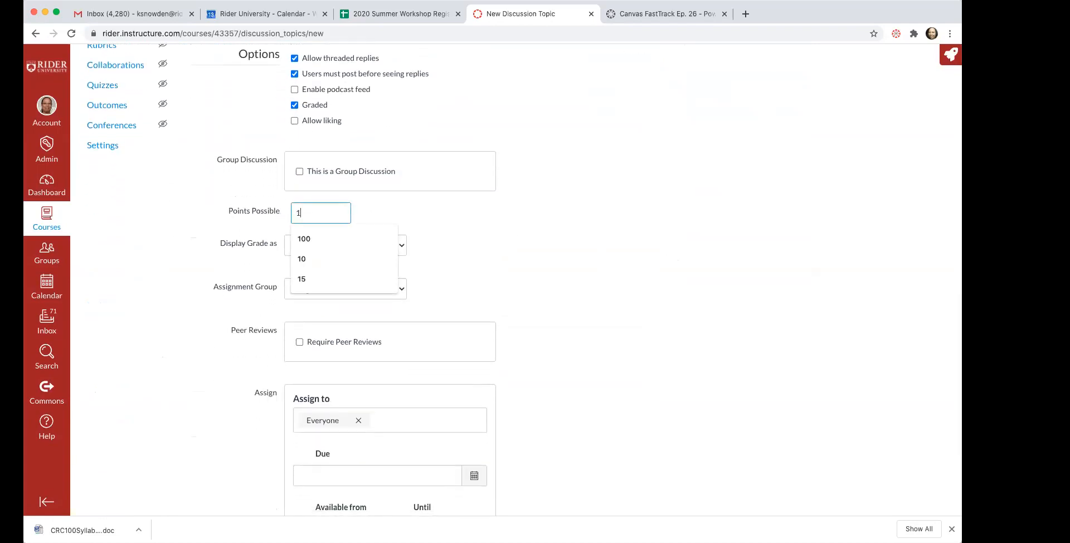
pyautogui.click(528, 233)
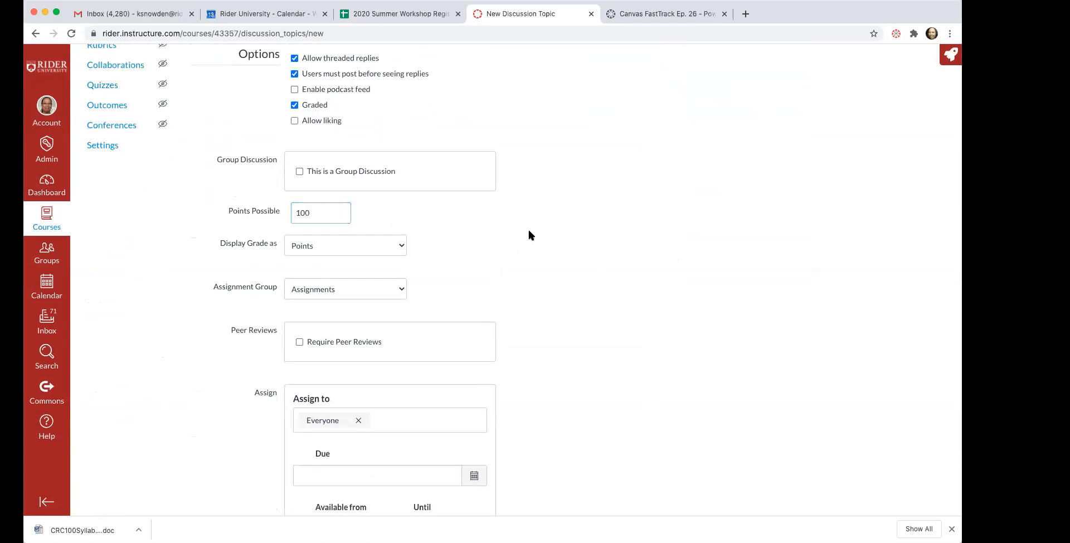
pyautogui.click(360, 289)
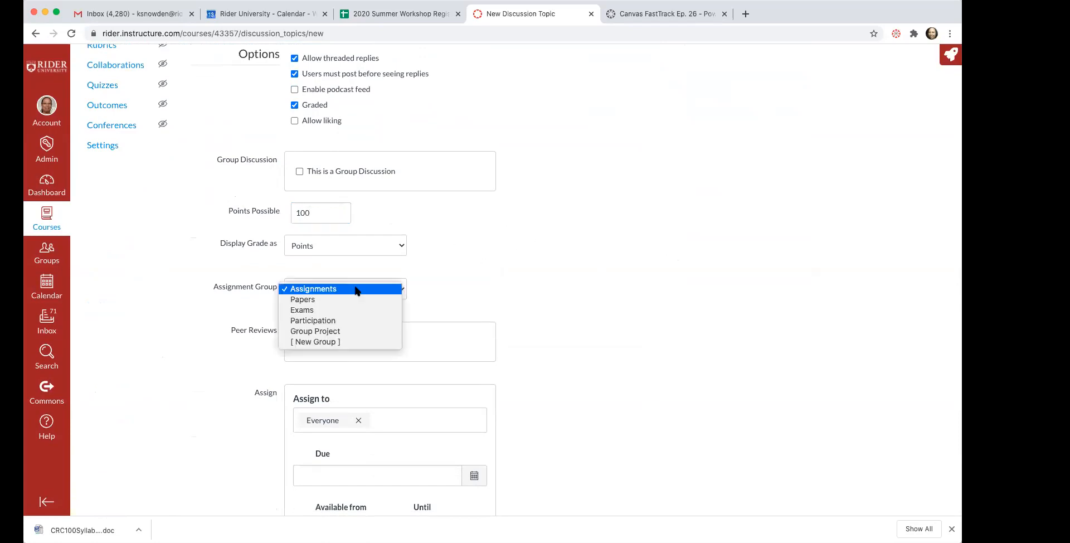
pyautogui.click(357, 320)
# Set the Week 1 discussion's due date to Jul 17 at 11:59pm, then save and publish the discussion.
pyautogui.scroll(-5, 499, 298)
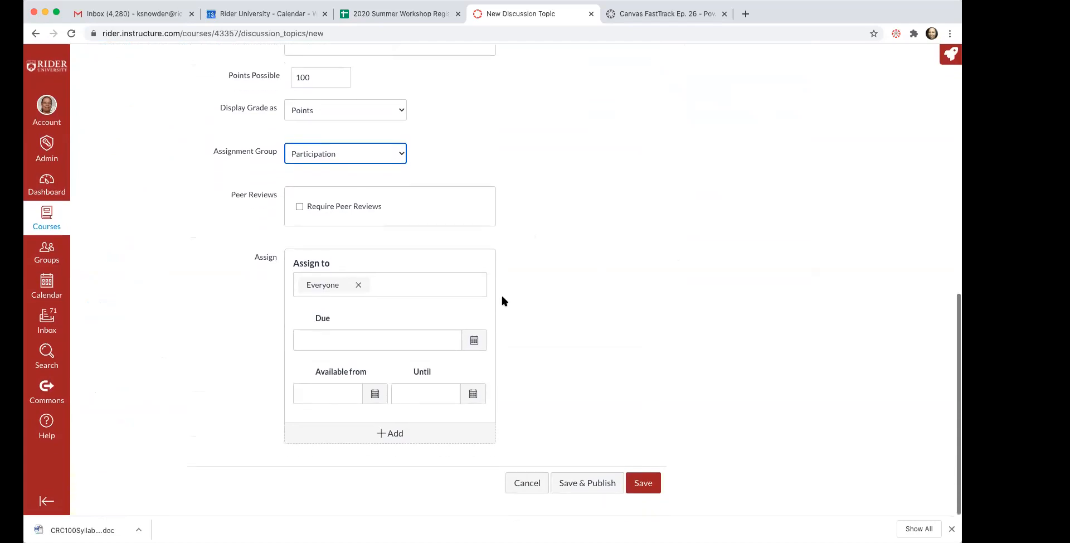
pyautogui.click(474, 341)
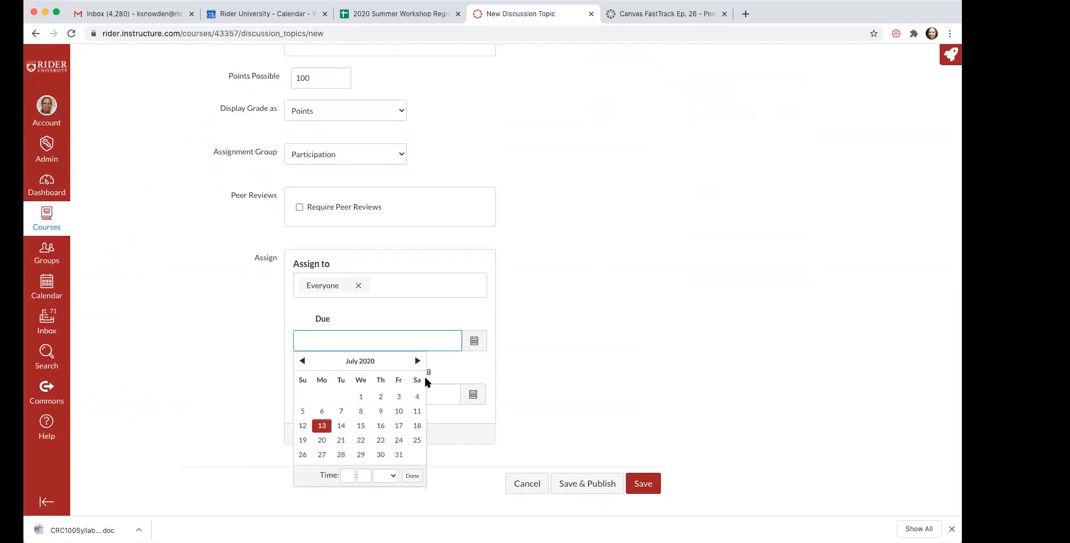
pyautogui.click(399, 426)
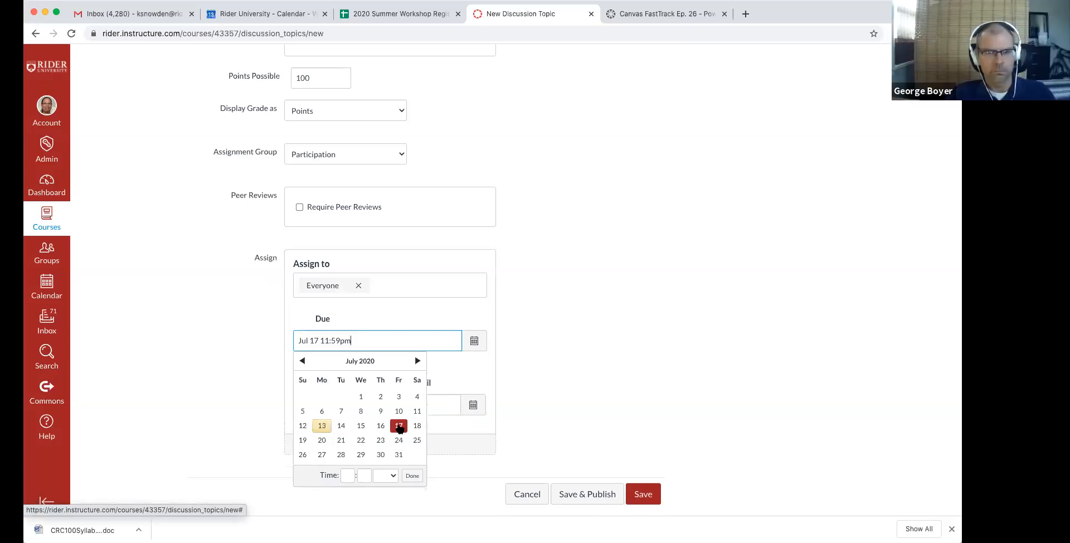
pyautogui.click(413, 476)
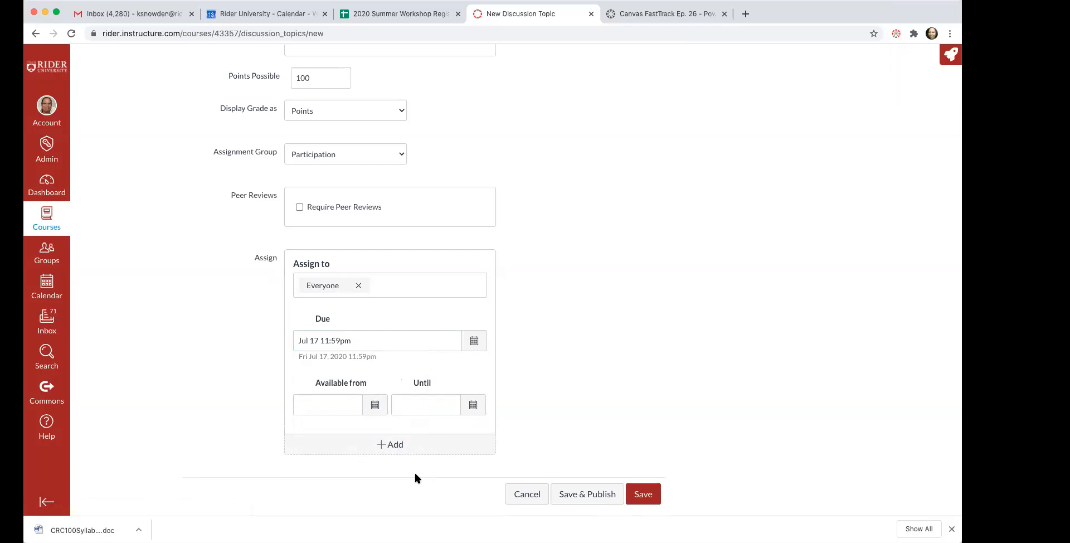
pyautogui.click(595, 494)
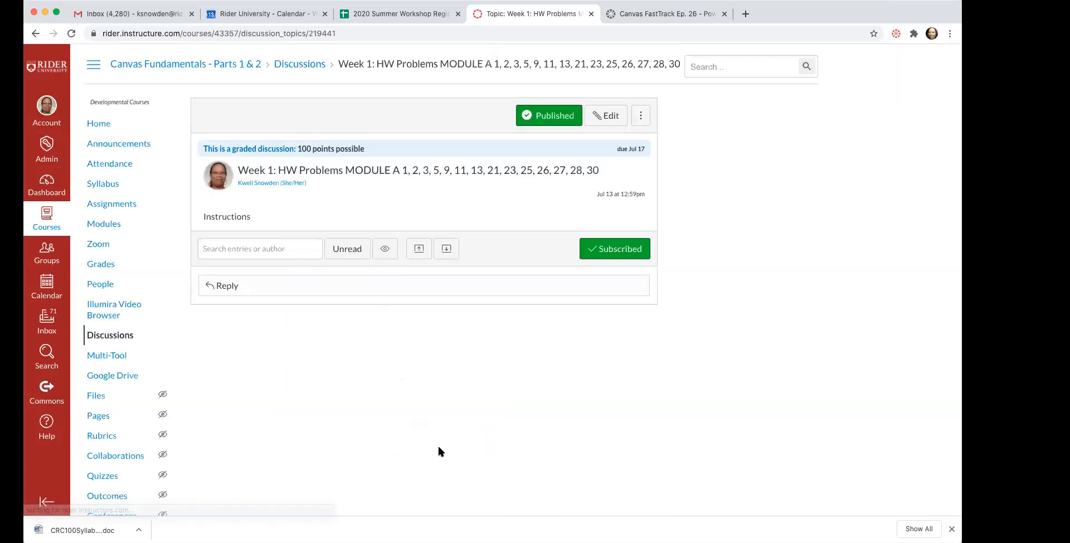
# Reopen the Week 1 discussion for editing from the discussion list and check the assignment group choices, keeping Participation.
pyautogui.click(109, 336)
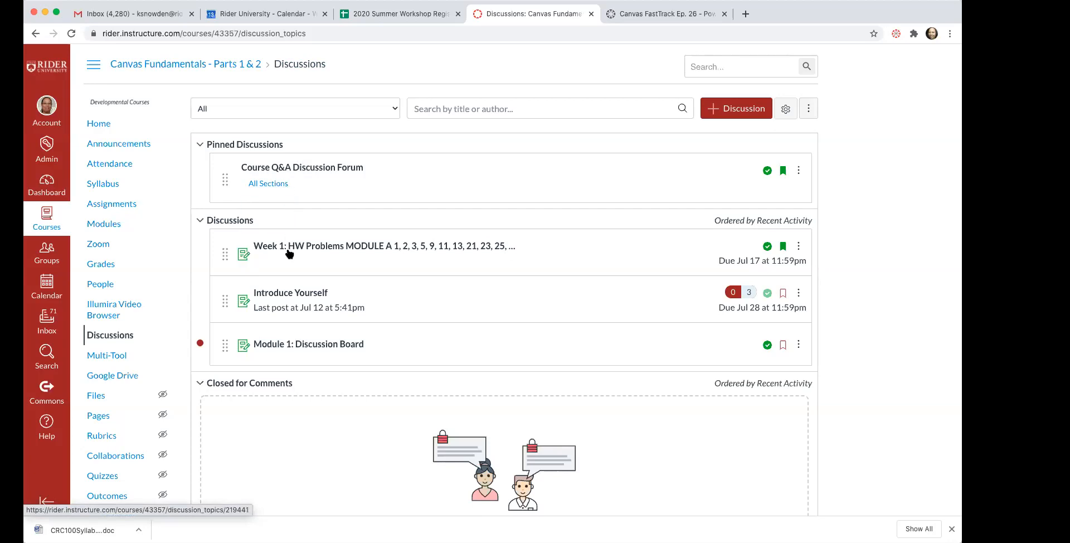
pyautogui.scroll(-3, 288, 251)
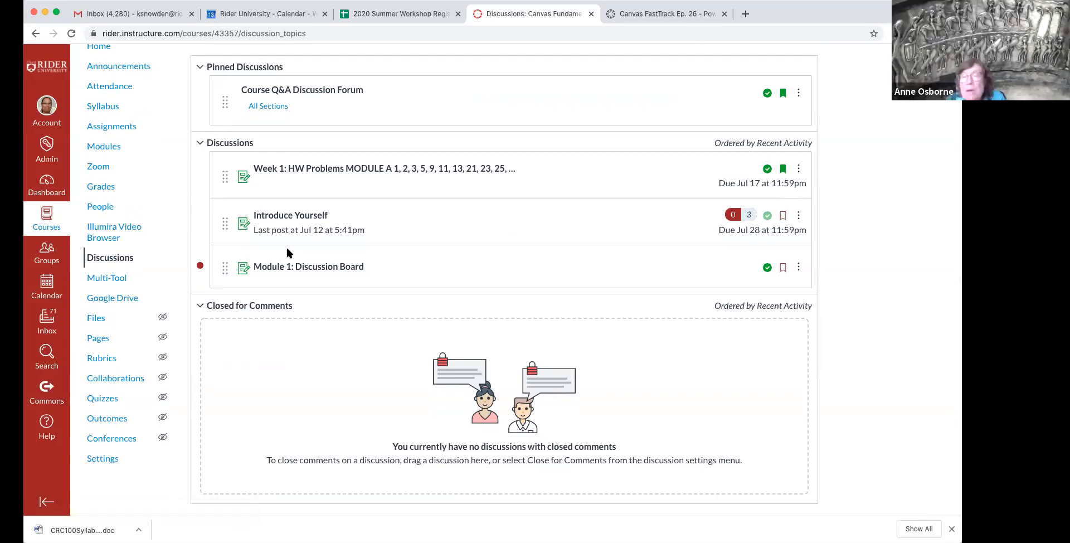
pyautogui.click(303, 171)
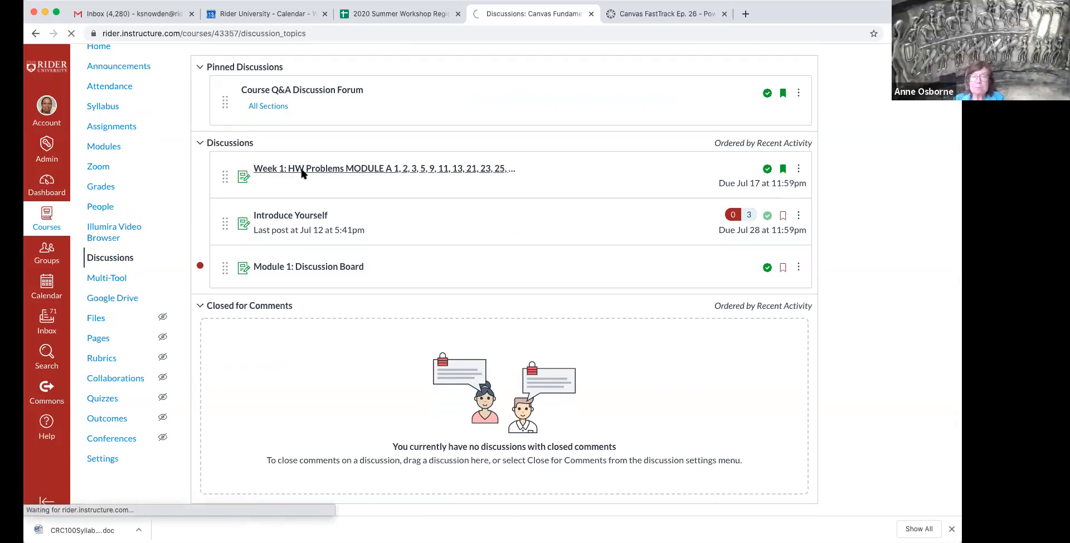
pyautogui.click(607, 116)
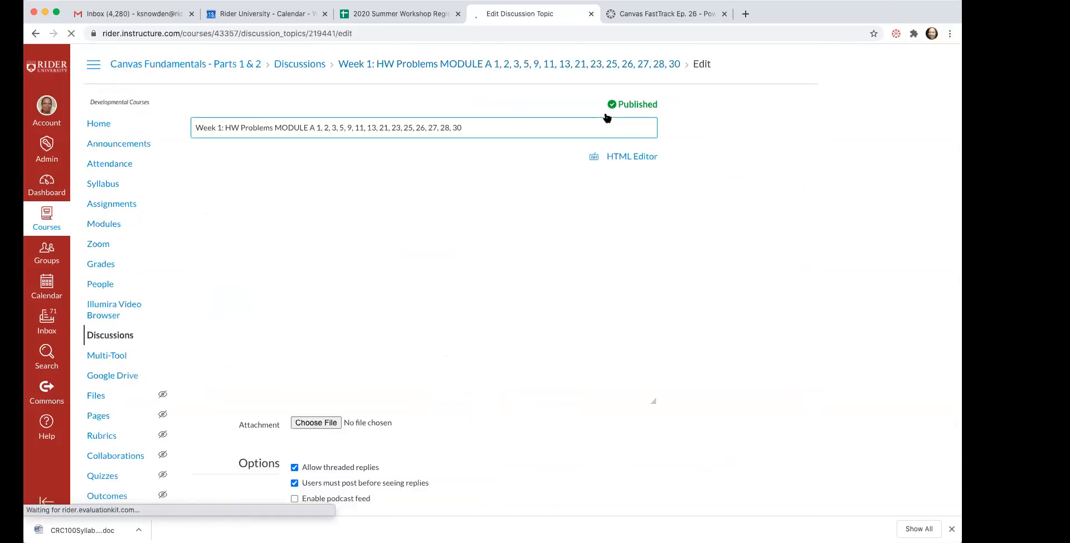
pyautogui.scroll(-10, 524, 251)
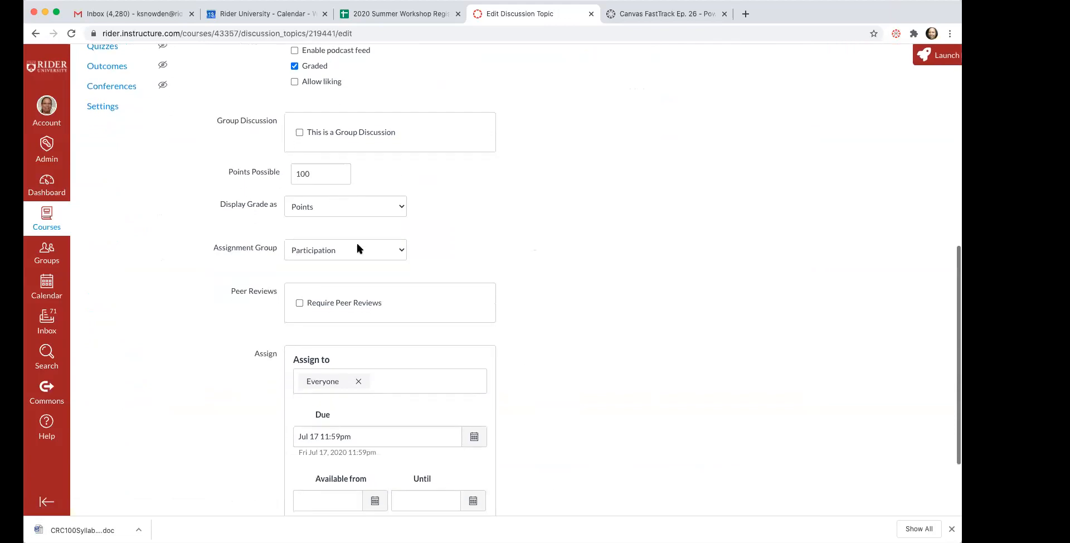
pyautogui.click(396, 250)
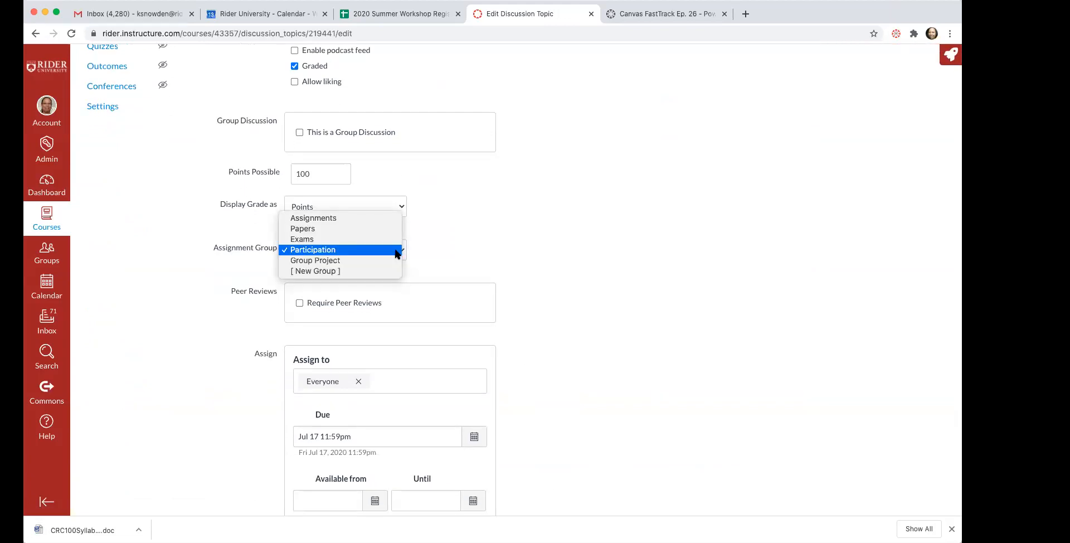
pyautogui.click(321, 252)
# Review the Week 1 discussion's description, options and assignment settings, and leave editing without saving.
pyautogui.scroll(-3, 543, 239)
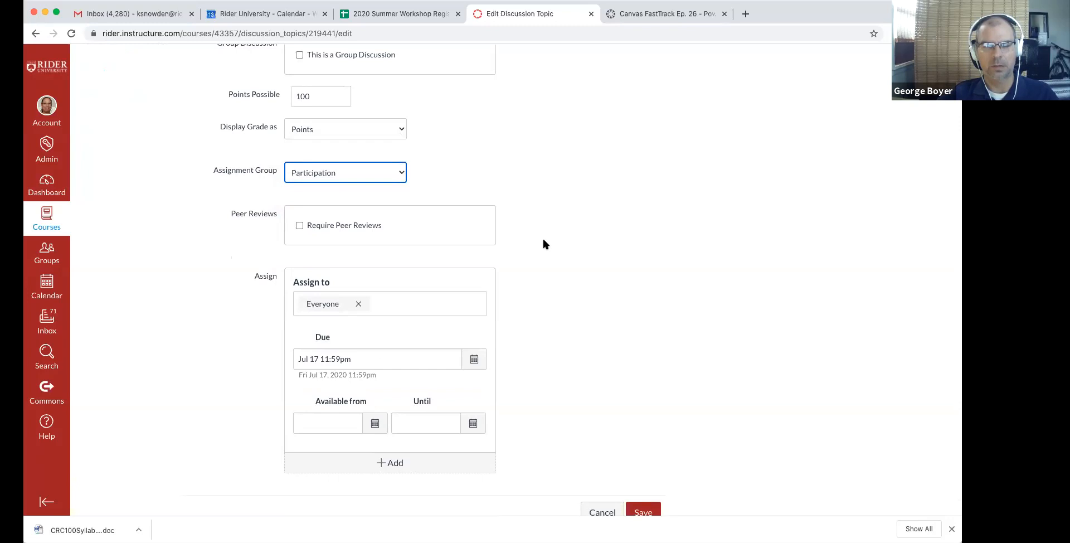
pyautogui.scroll(5, 544, 244)
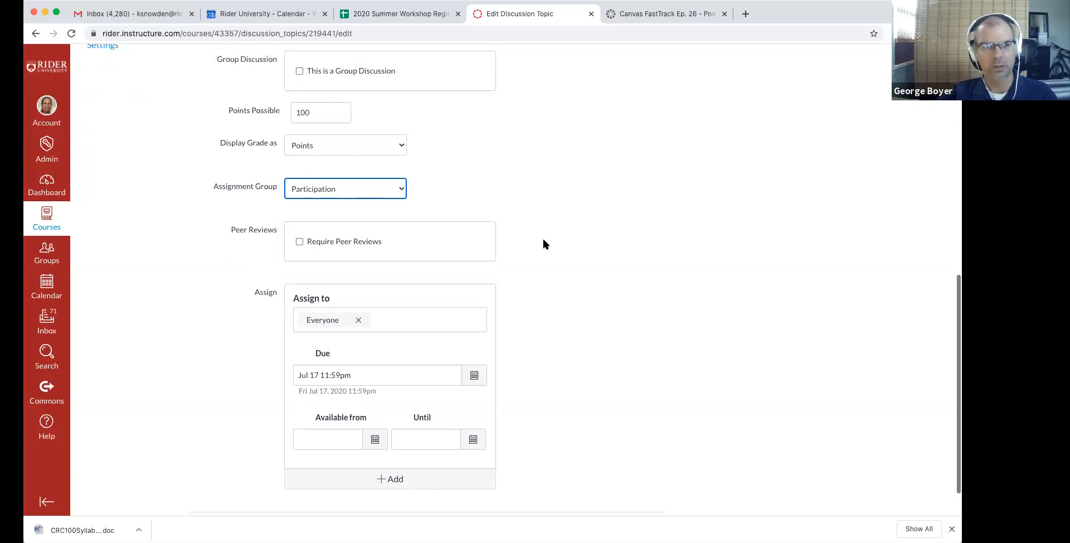
pyautogui.scroll(1, 544, 244)
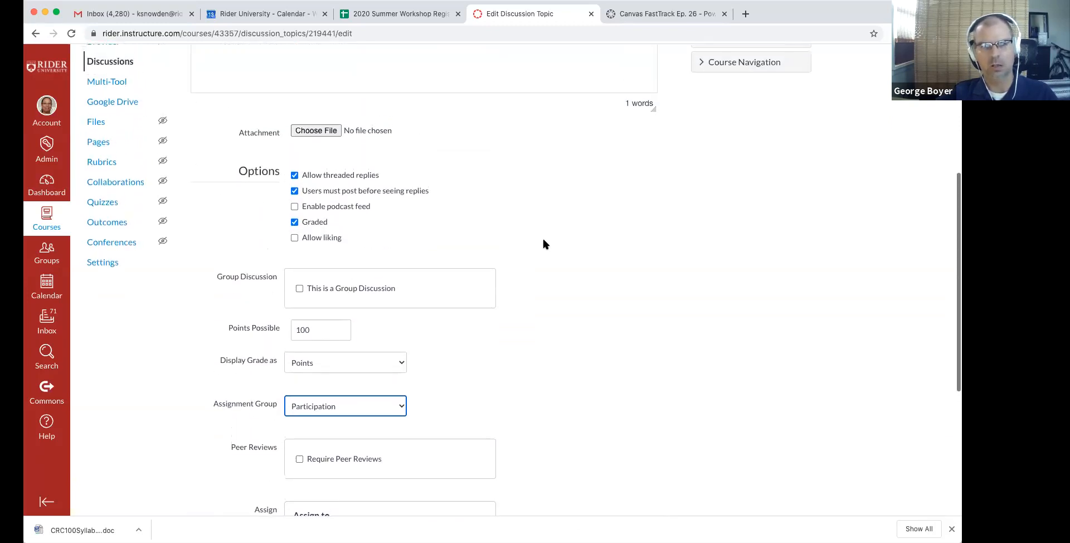
pyautogui.scroll(3, 544, 244)
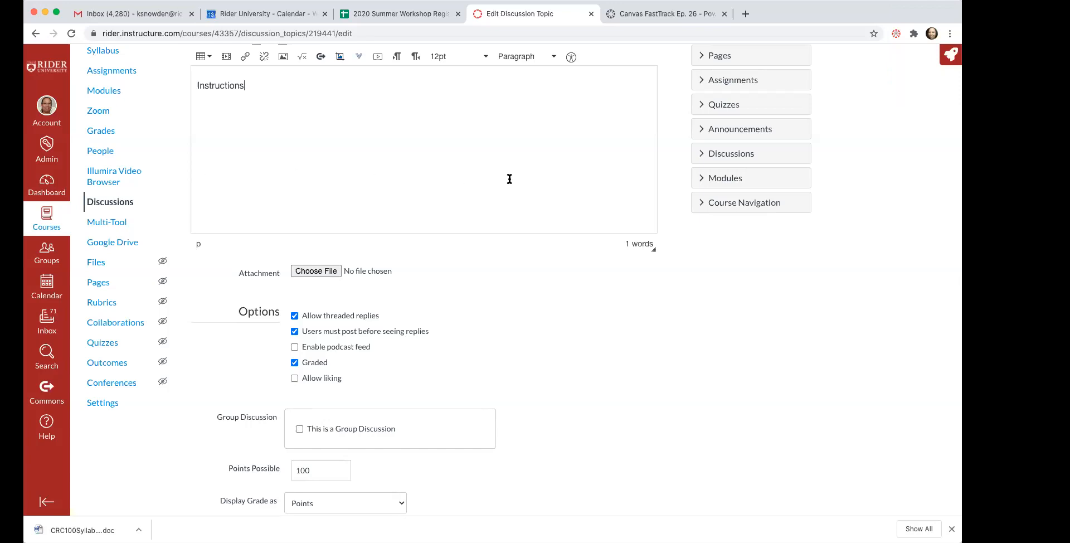
pyautogui.click(565, 209)
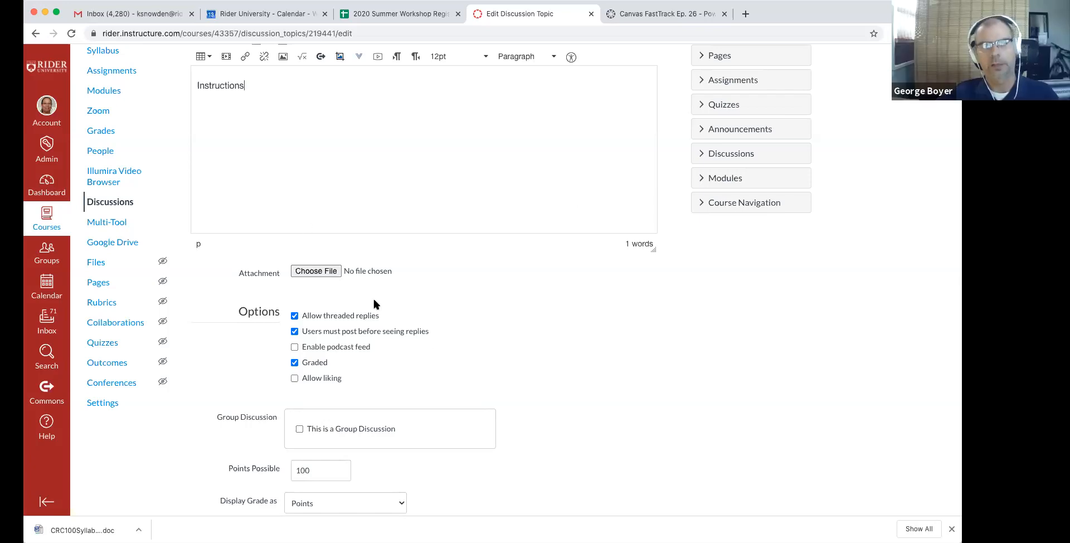
pyautogui.scroll(-7, 471, 351)
pyautogui.scroll(-1, 461, 309)
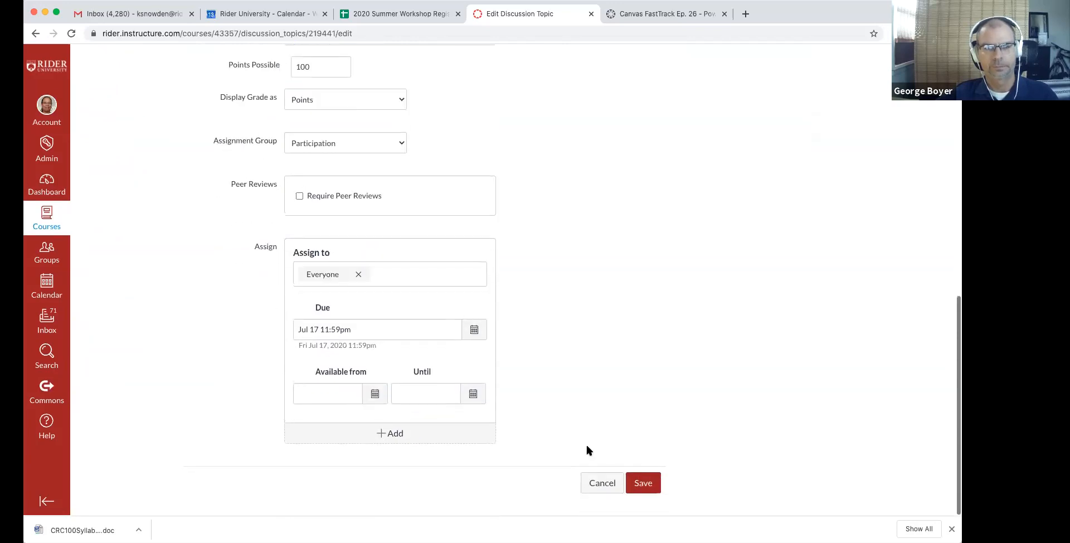
pyautogui.click(600, 484)
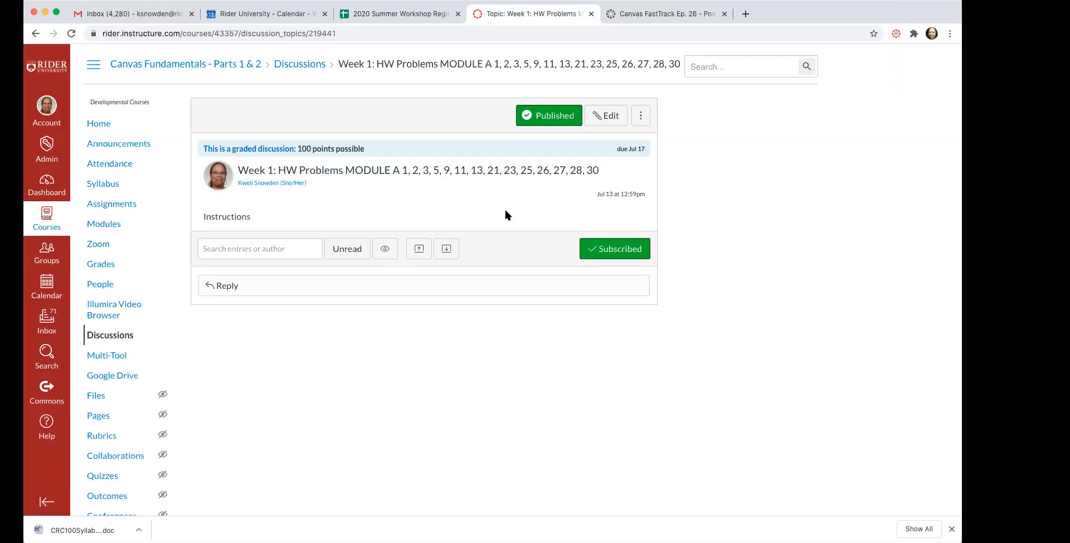
# Open the Week 1 discussion for editing again and review its title, instructions, options and due date.
pyautogui.click(612, 116)
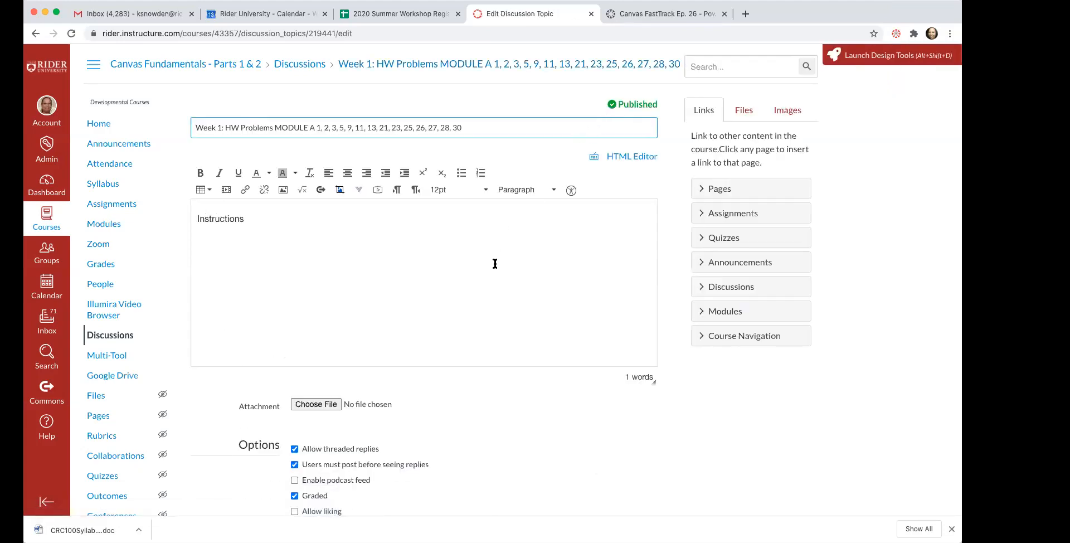
pyautogui.scroll(-7, 495, 262)
pyautogui.scroll(-3, 504, 263)
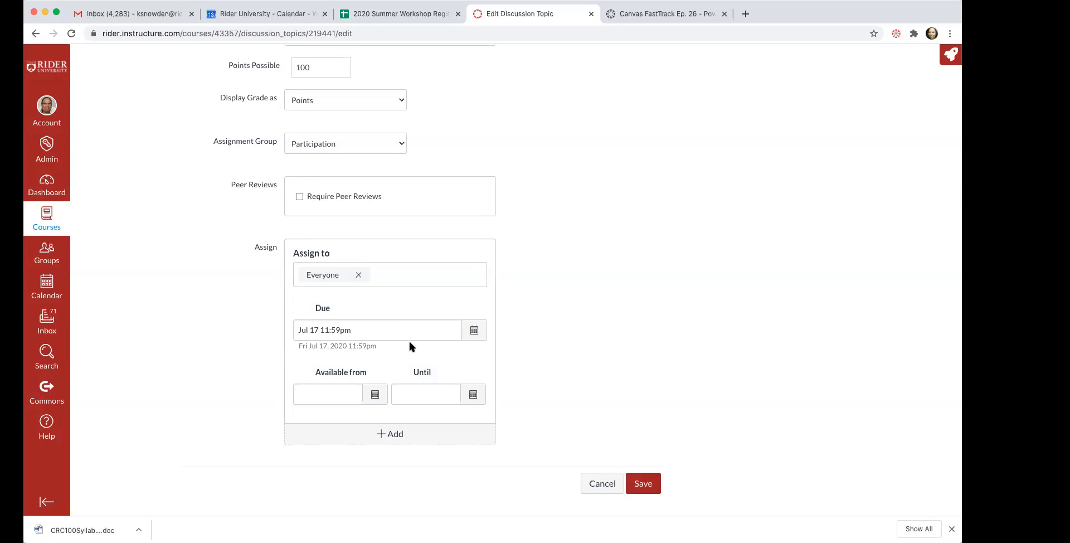
pyautogui.scroll(15, 416, 184)
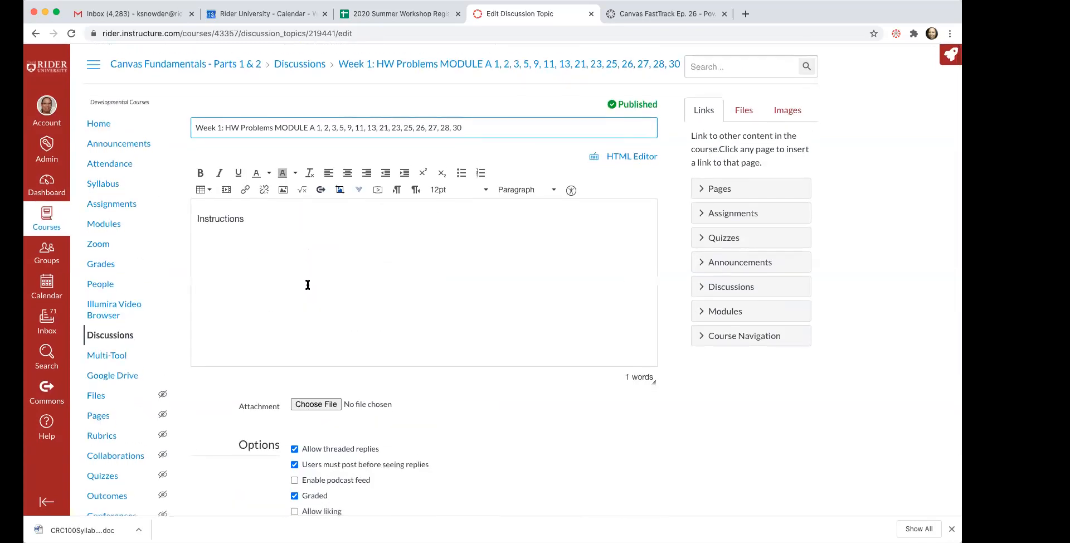
pyautogui.scroll(-1, 298, 281)
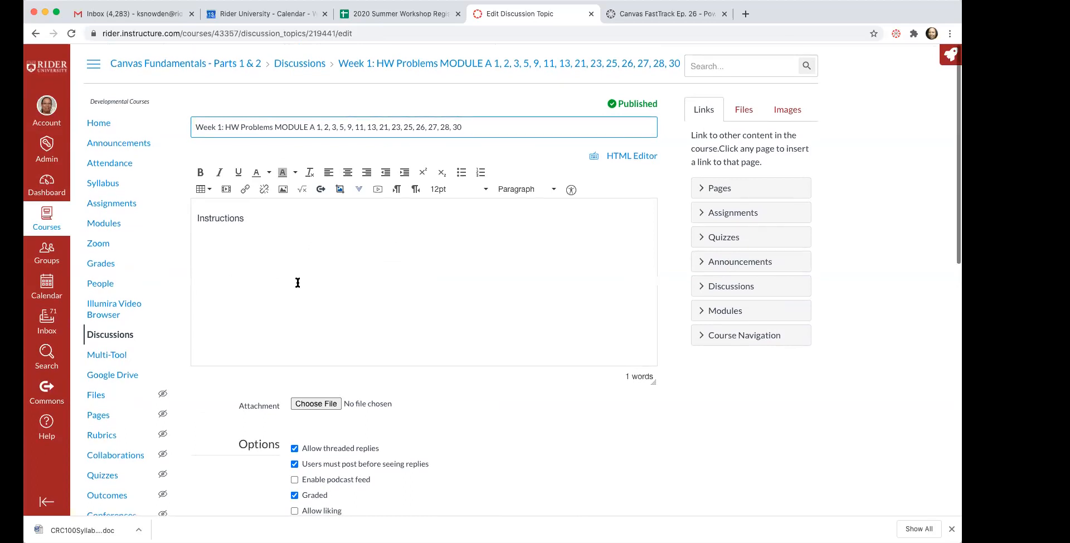
pyautogui.scroll(-1, 251, 313)
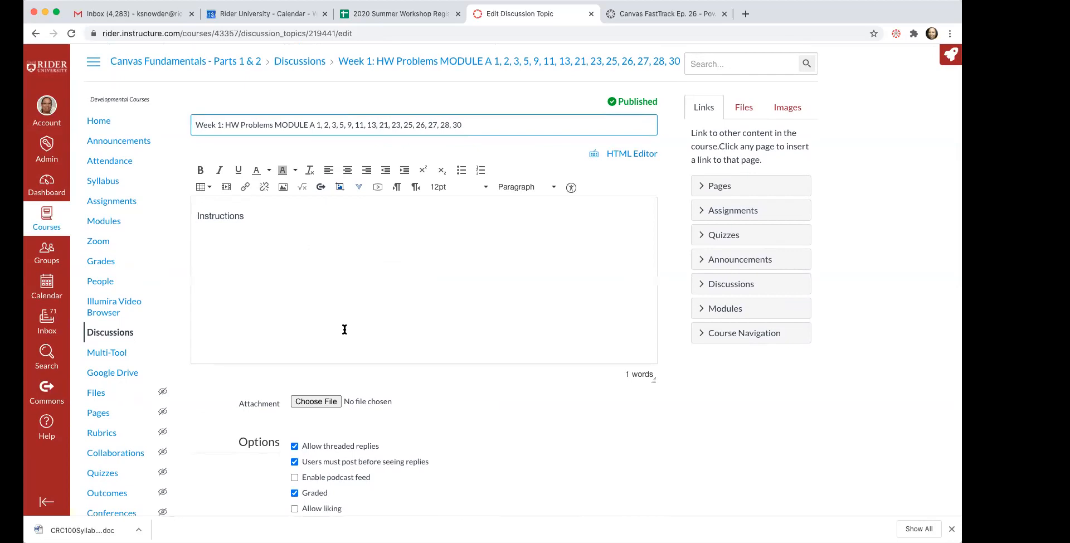
pyautogui.scroll(-2, 345, 330)
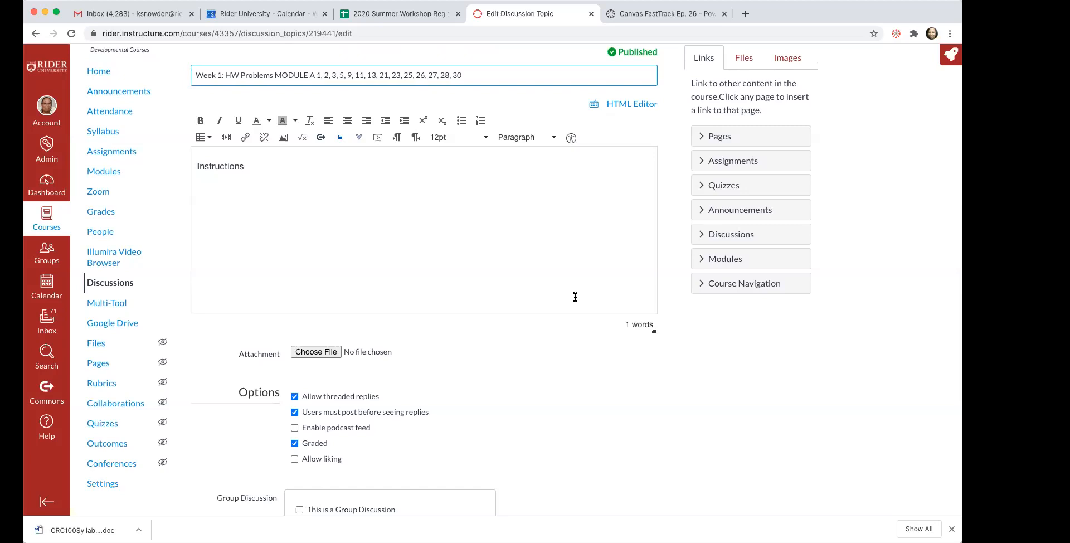
pyautogui.scroll(-3, 574, 296)
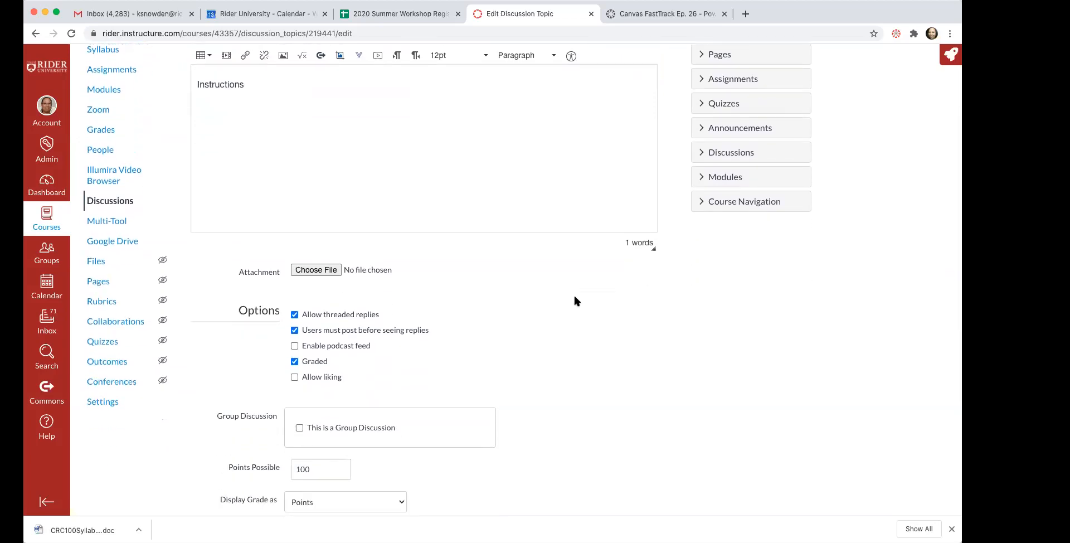
# Set the Week 1 discussion's due date to Jul 14 at 11:59pm.
pyautogui.scroll(-5, 575, 301)
pyautogui.scroll(-4, 574, 300)
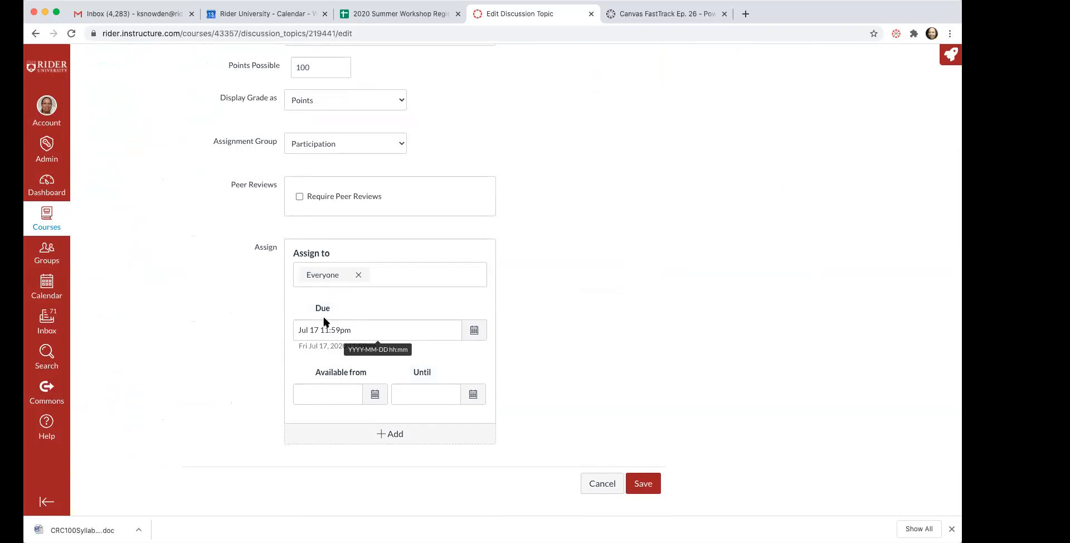
pyautogui.click(478, 331)
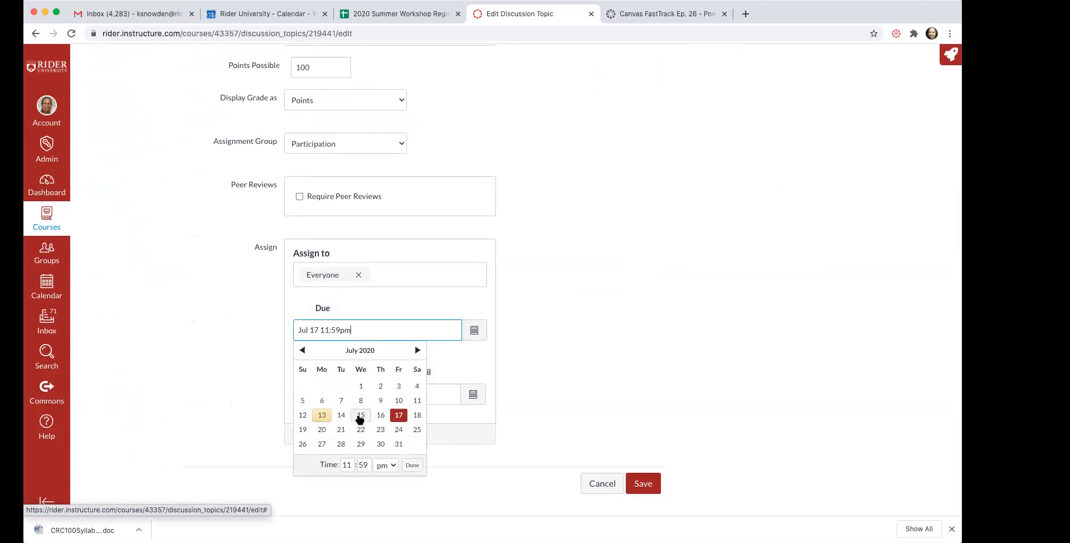
pyautogui.click(342, 416)
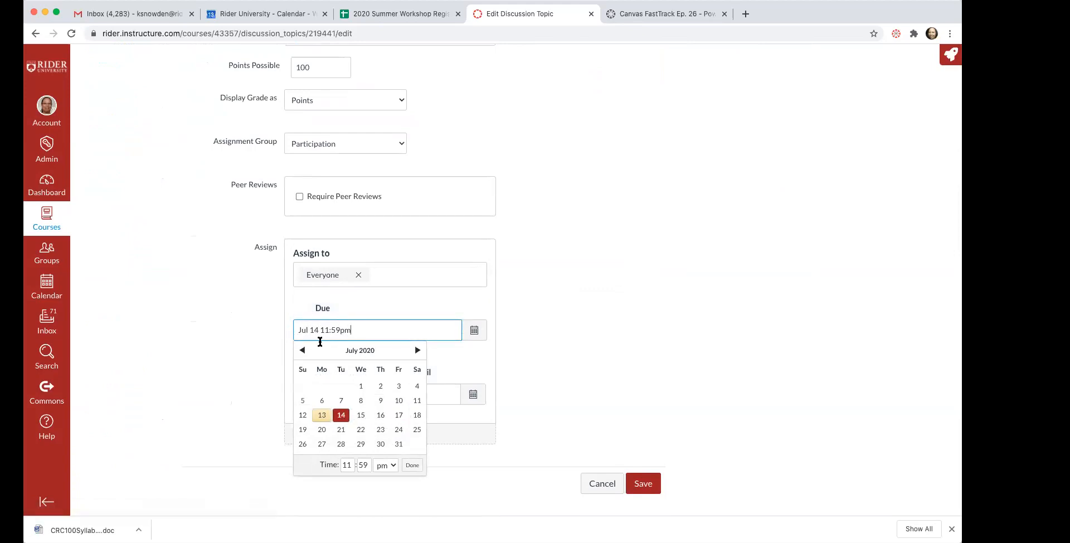
pyautogui.click(415, 466)
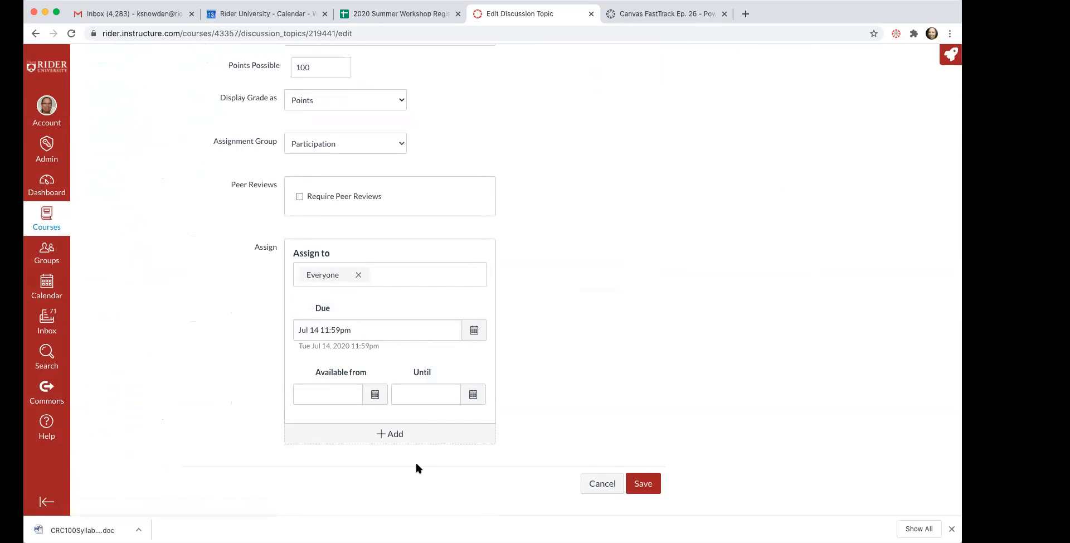
# Set the Week 1 discussion's due date to Jul 18 at 11:59pm.
pyautogui.scroll(1, 432, 446)
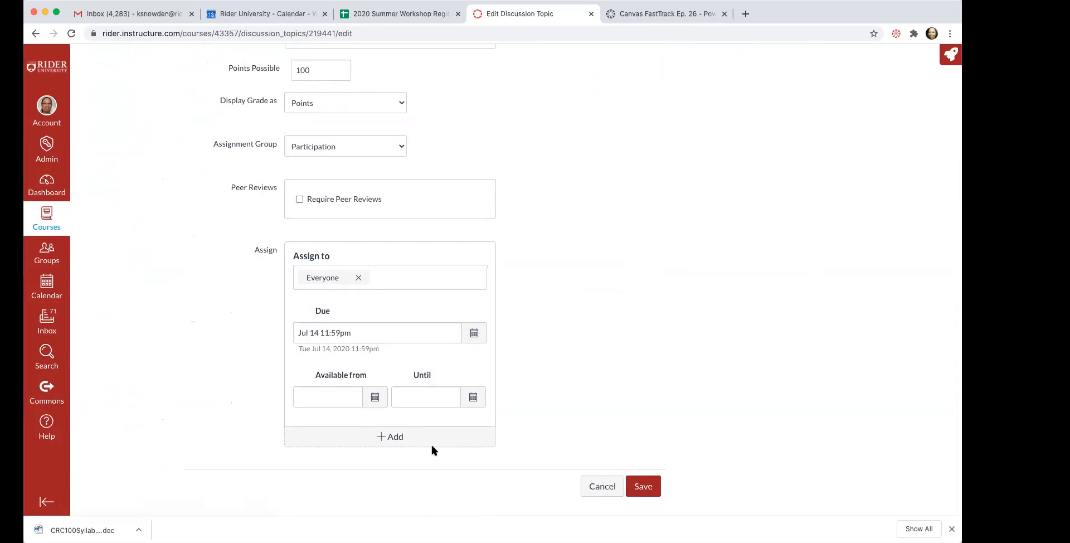
pyautogui.scroll(-1, 432, 449)
pyautogui.scroll(1, 433, 446)
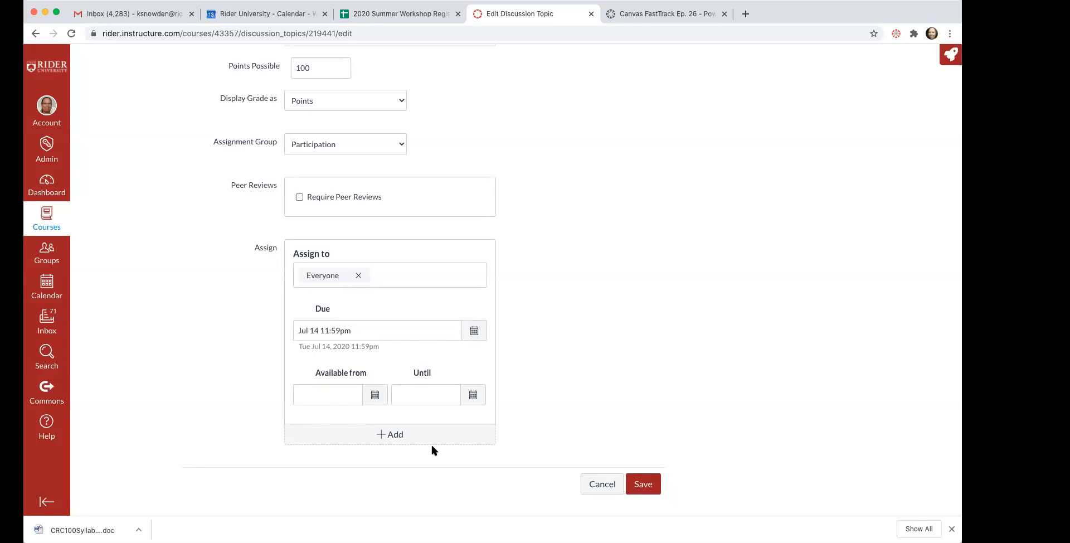
pyautogui.click(474, 331)
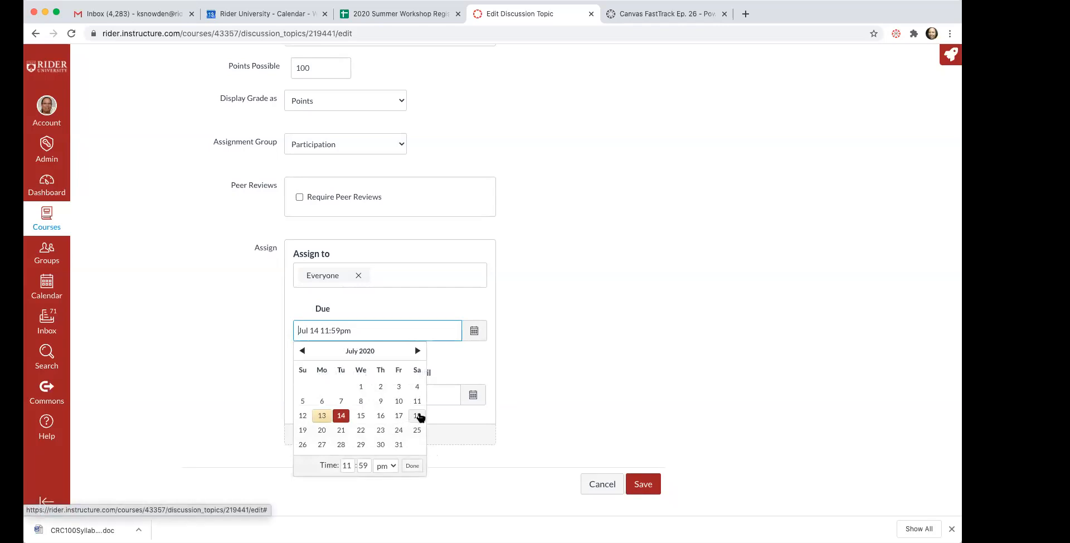
pyautogui.click(418, 416)
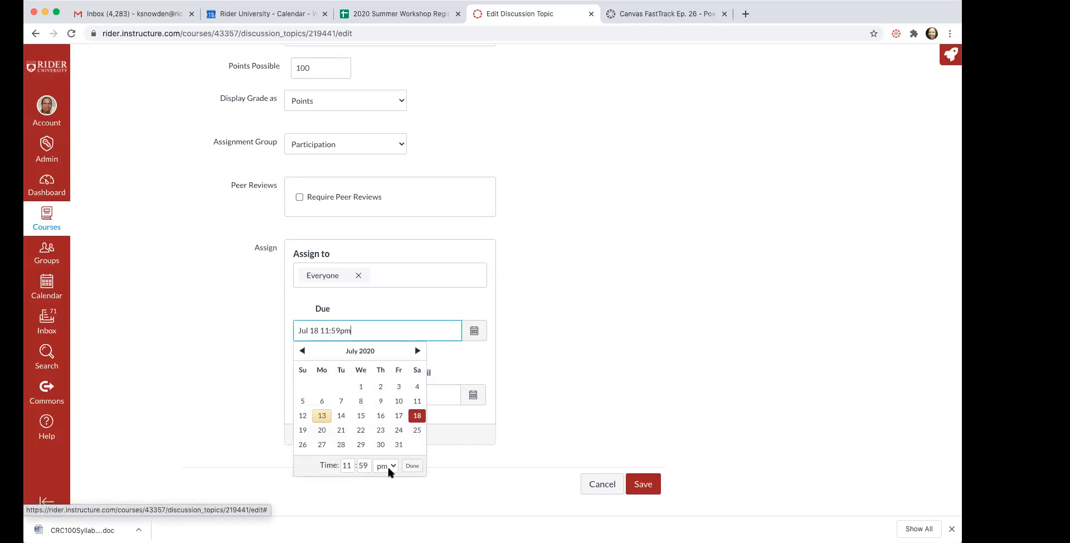
pyautogui.click(412, 466)
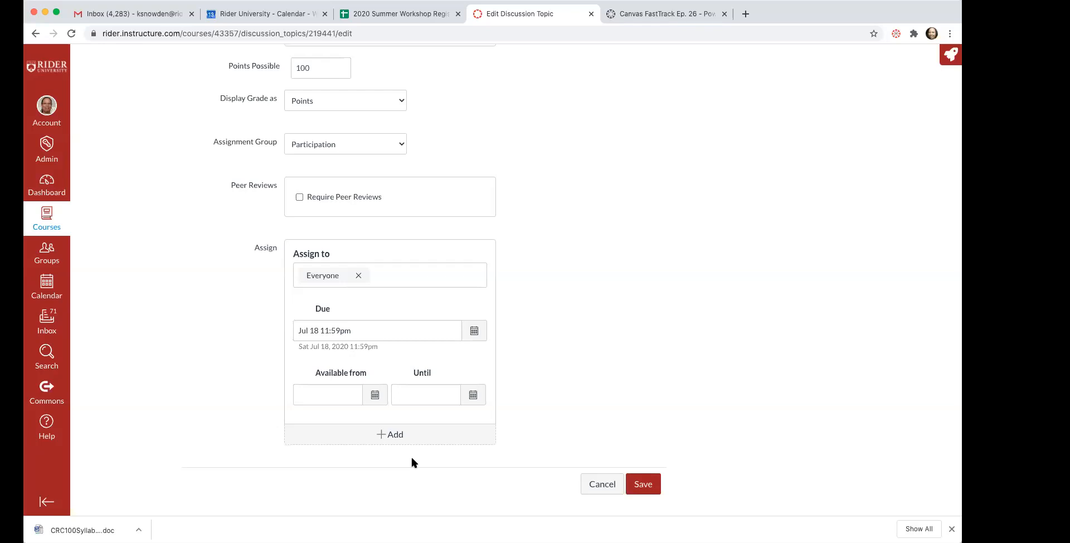
pyautogui.scroll(-1, 412, 459)
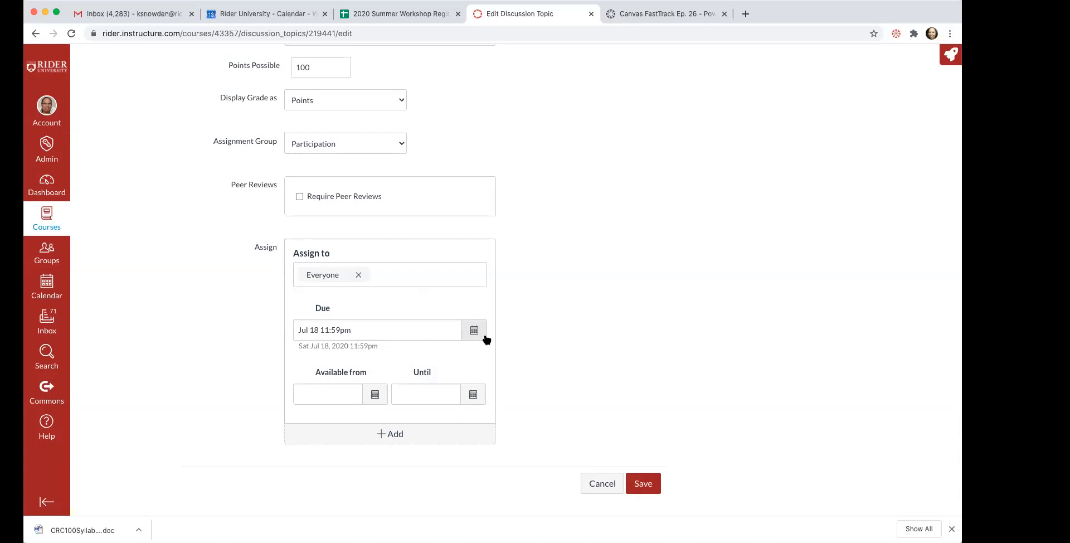
# Discard the due date change, reopen the Week 1 discussion for editing and review its options and assignment settings.
pyautogui.click(605, 487)
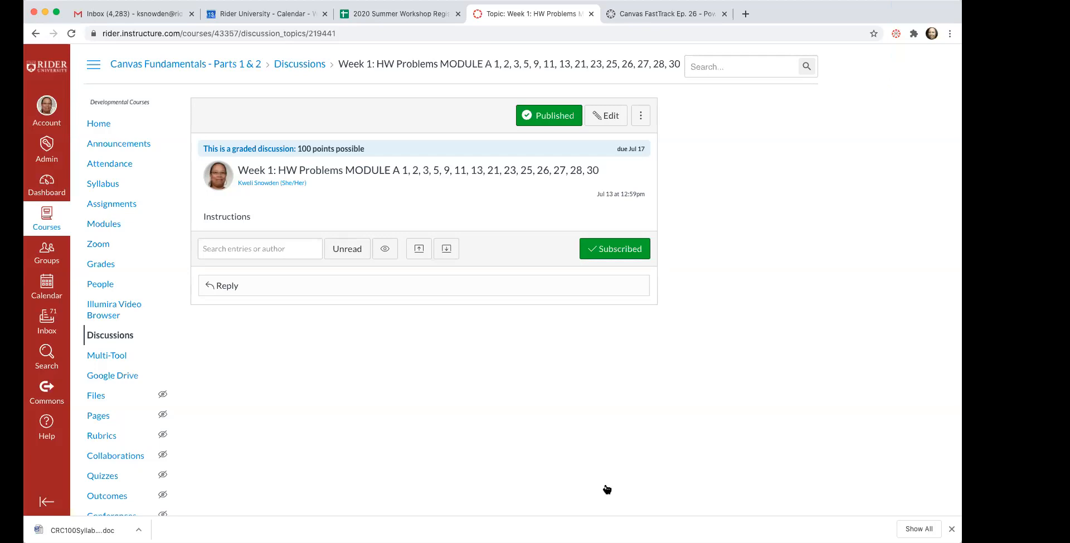
pyautogui.click(609, 116)
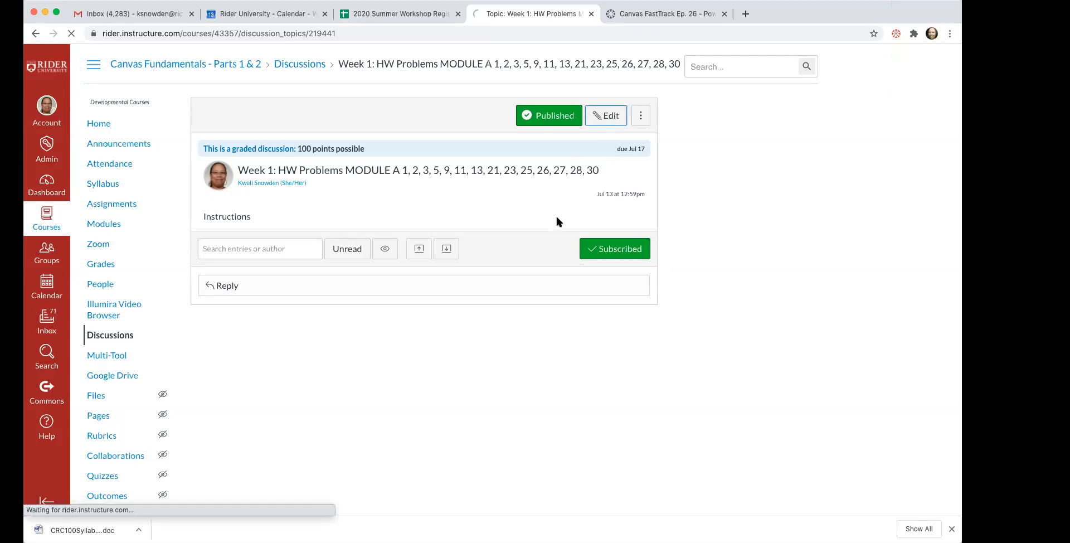
pyautogui.scroll(-15, 547, 343)
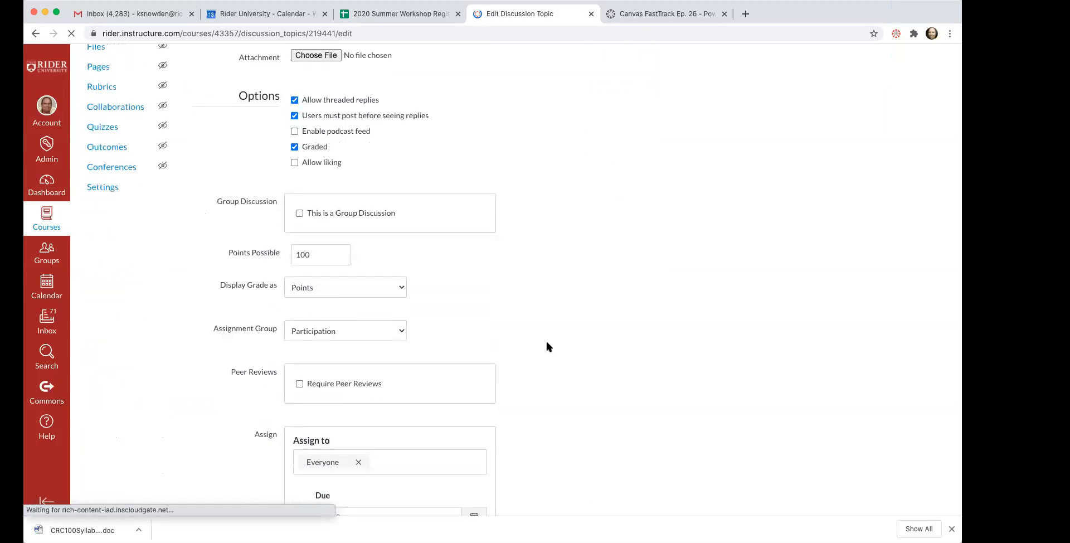
pyautogui.scroll(3, 547, 343)
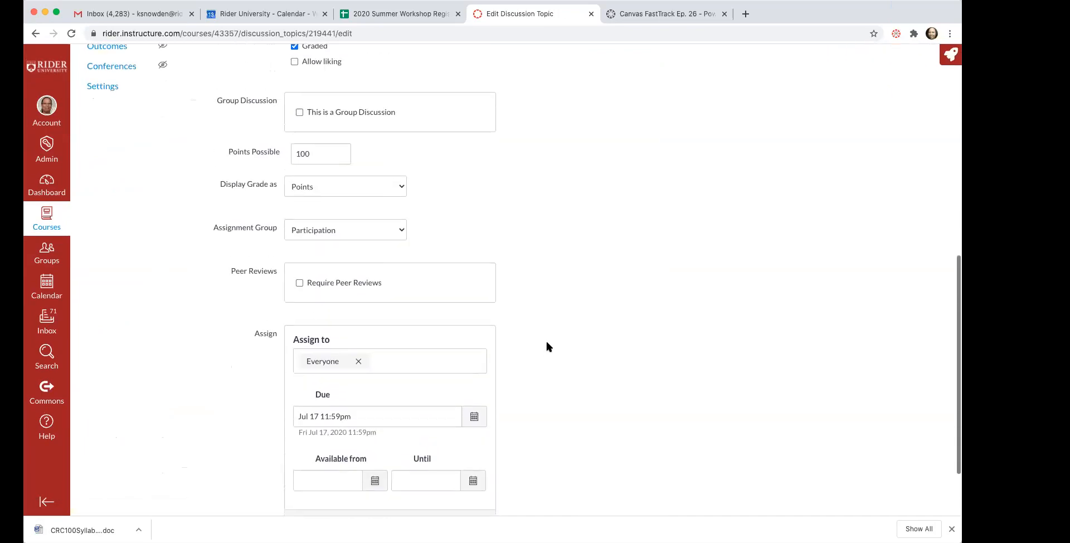
pyautogui.scroll(-1, 547, 342)
pyautogui.scroll(-2, 546, 339)
pyautogui.scroll(10, 546, 339)
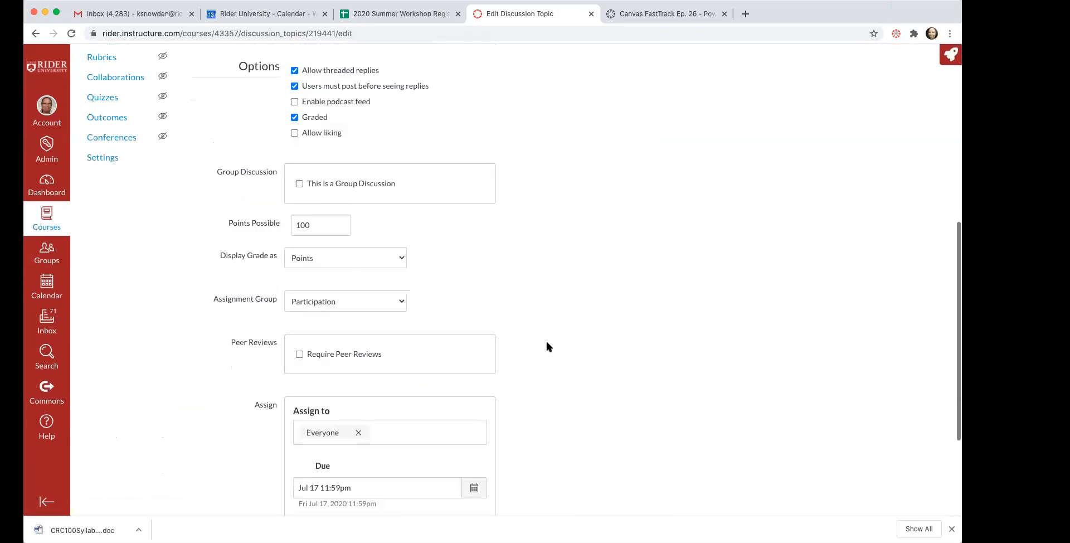
pyautogui.scroll(-1, 357, 324)
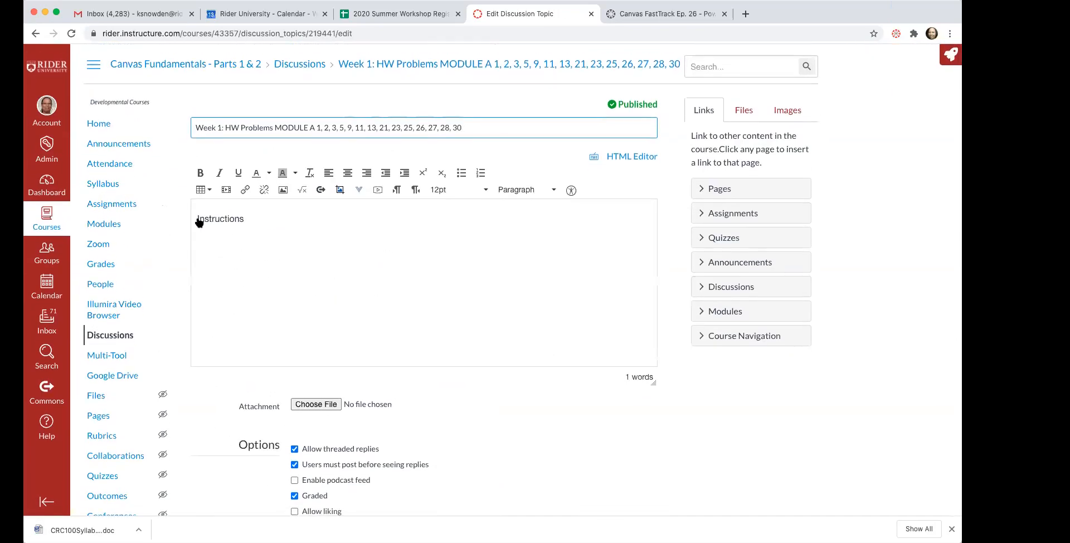
# Leave the discussion editor without saving and view the account's notification preferences.
pyautogui.click(56, 111)
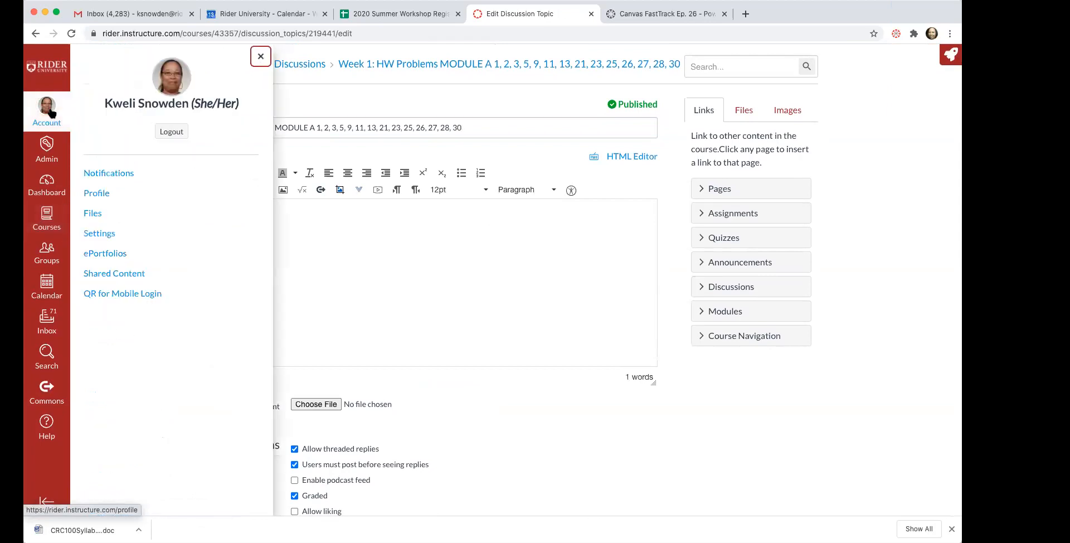
pyautogui.click(113, 175)
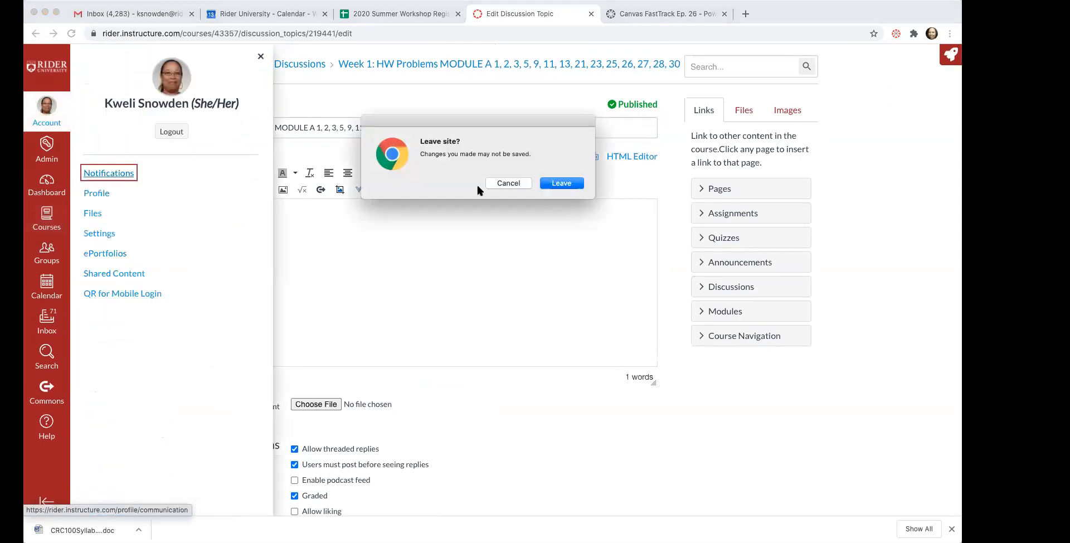
pyautogui.click(564, 183)
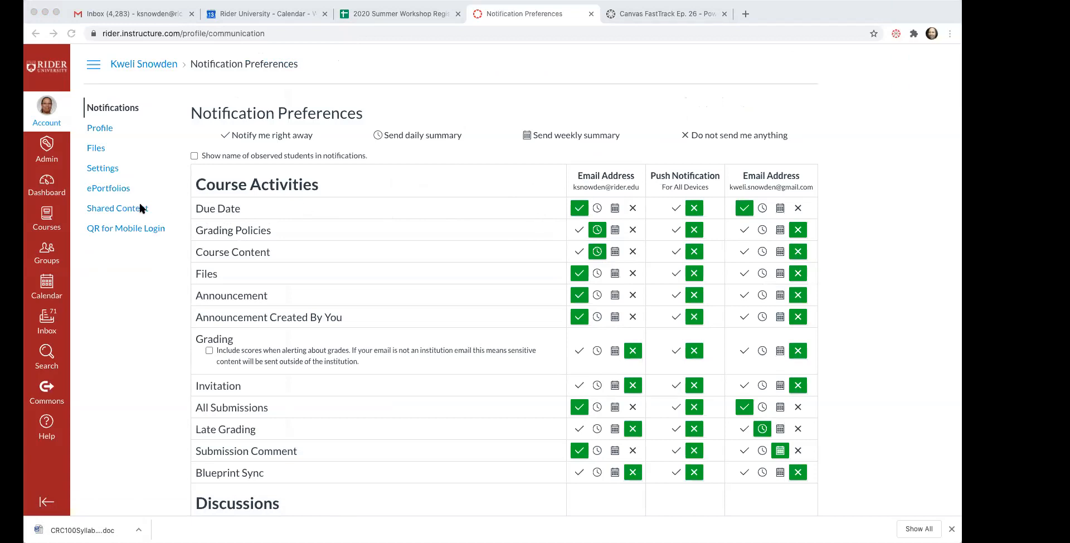
# Return to the Canvas Fundamentals - Parts 1 & 2 course and open its Week 1 discussion for editing.
pyautogui.click(47, 217)
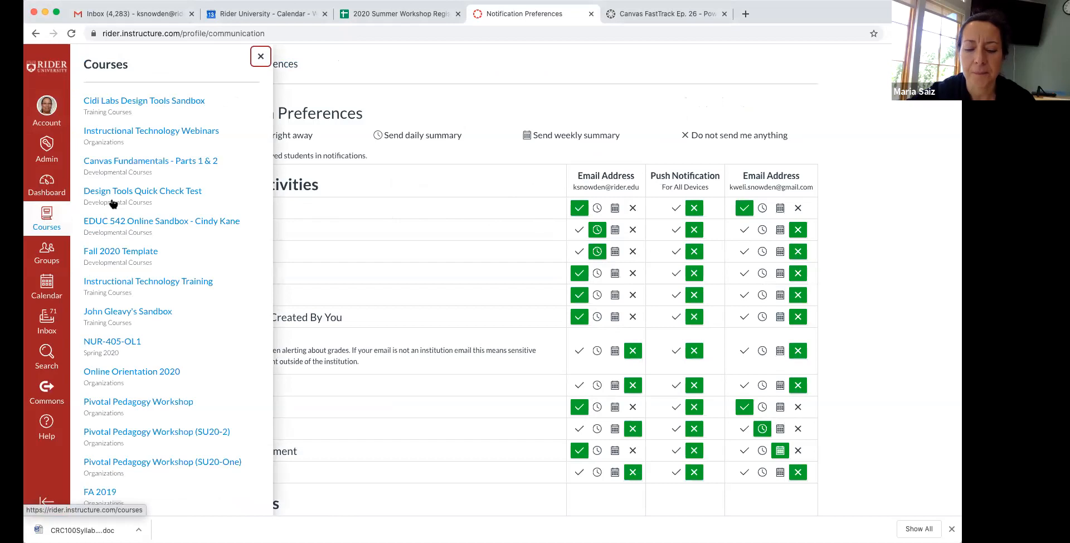
pyautogui.click(145, 163)
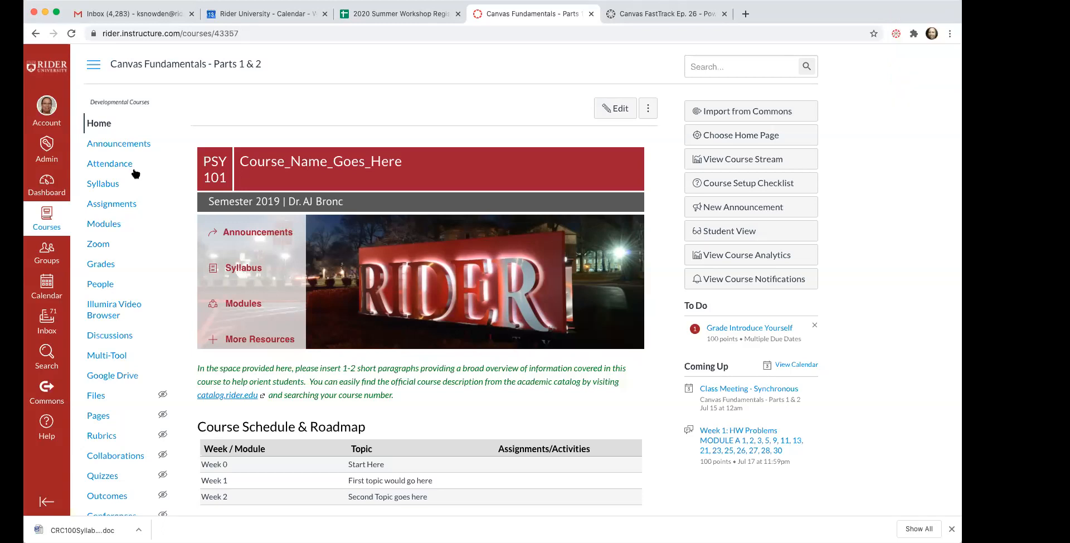
pyautogui.click(116, 339)
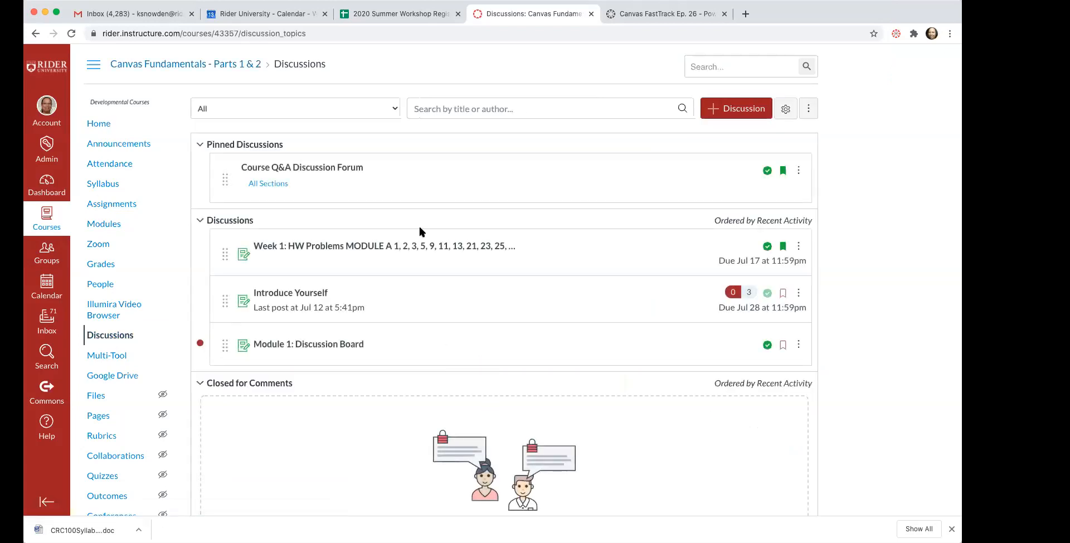
pyautogui.click(366, 250)
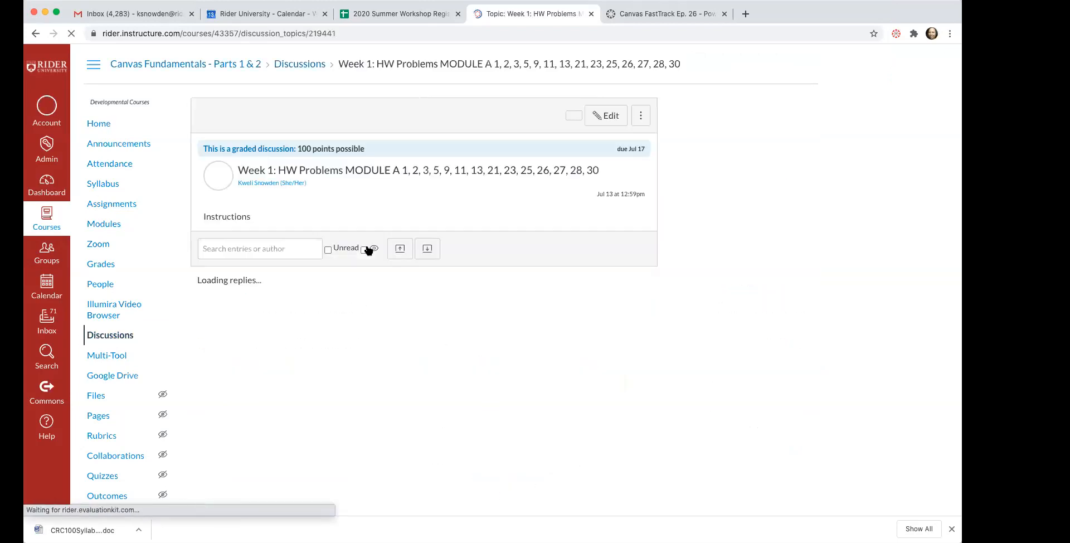
pyautogui.click(612, 116)
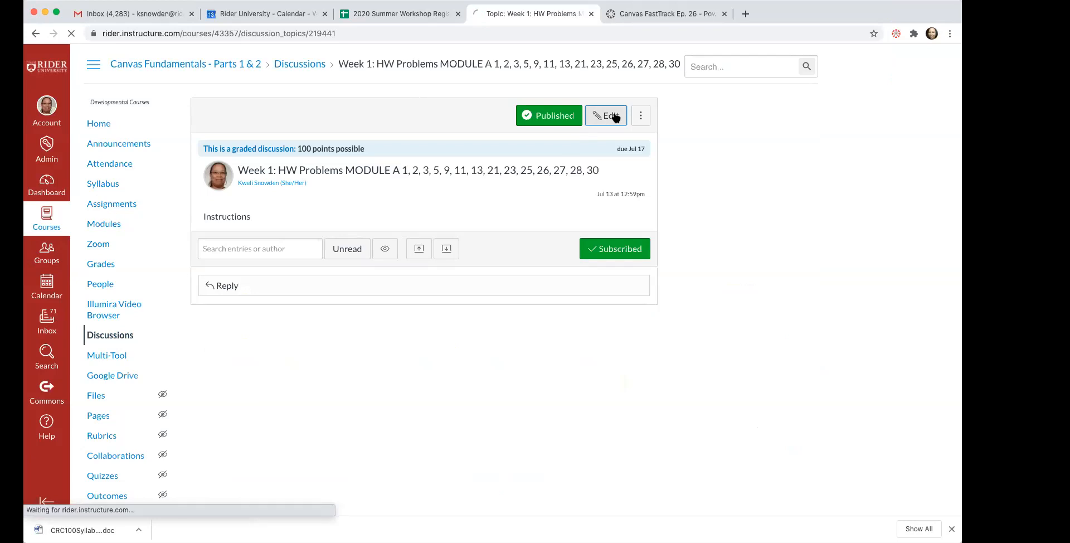
# Set the Week 1 discussion's Until date to Jul 17 at 11:59pm.
pyautogui.scroll(-15, 419, 357)
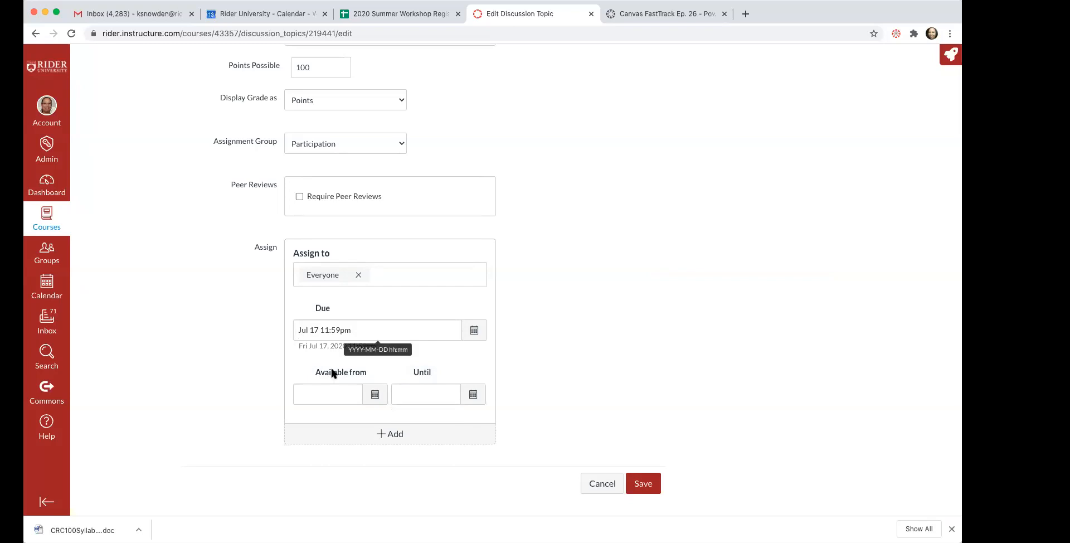
pyautogui.click(473, 395)
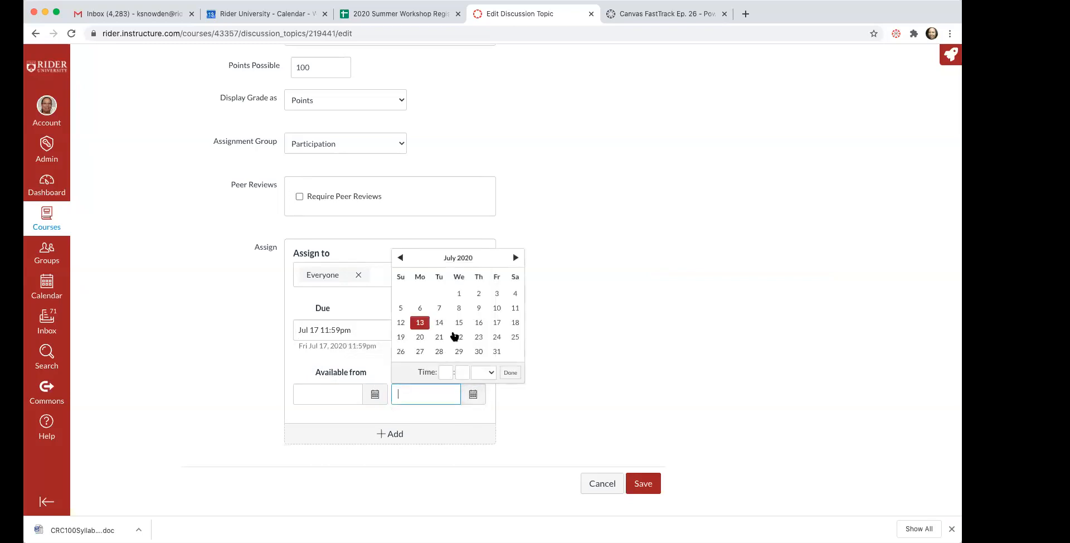
pyautogui.click(498, 323)
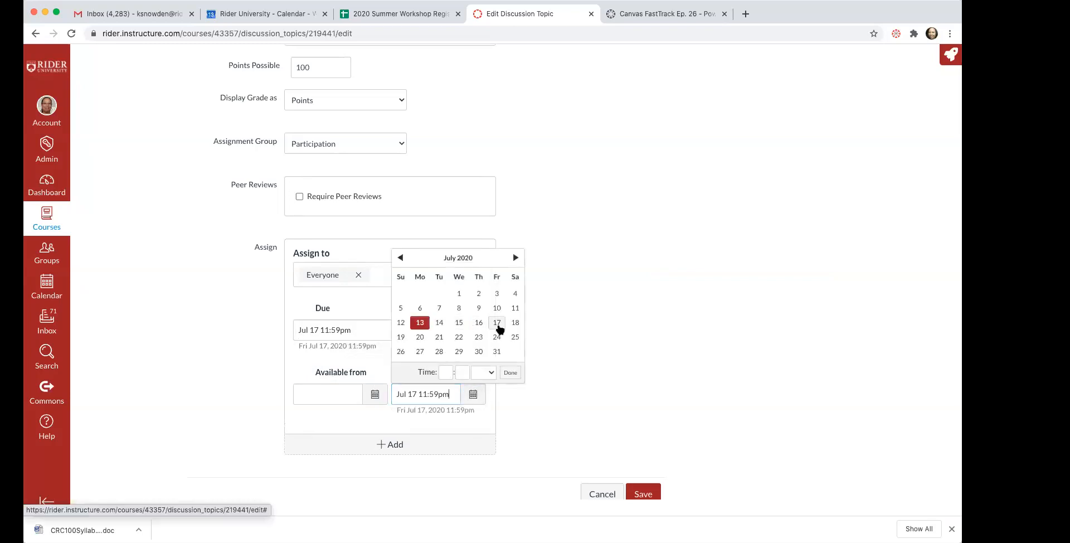
pyautogui.click(510, 372)
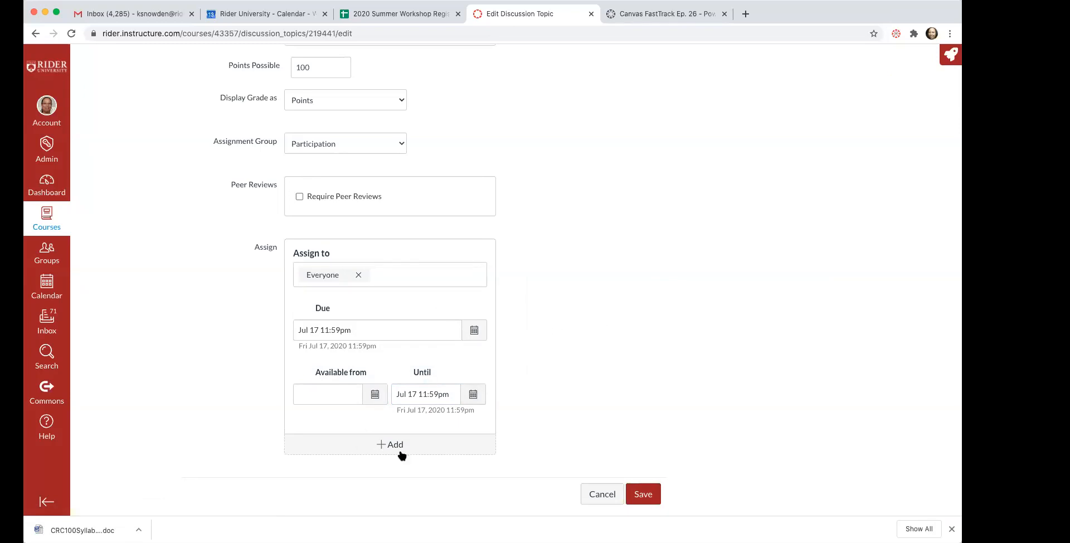
# Clear the Week 1 discussion's Until date and cancel editing.
pyautogui.moveTo(394, 395); pyautogui.dragTo(466, 397)
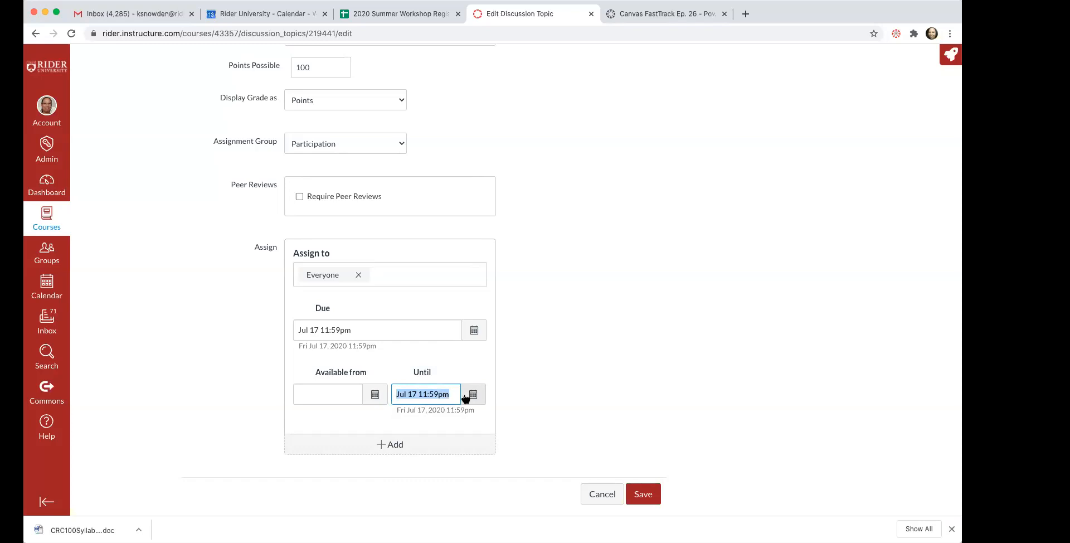
pyautogui.press('BackSpace')
pyautogui.scroll(5, 420, 363)
pyautogui.scroll(-5, 567, 457)
pyautogui.click(609, 482)
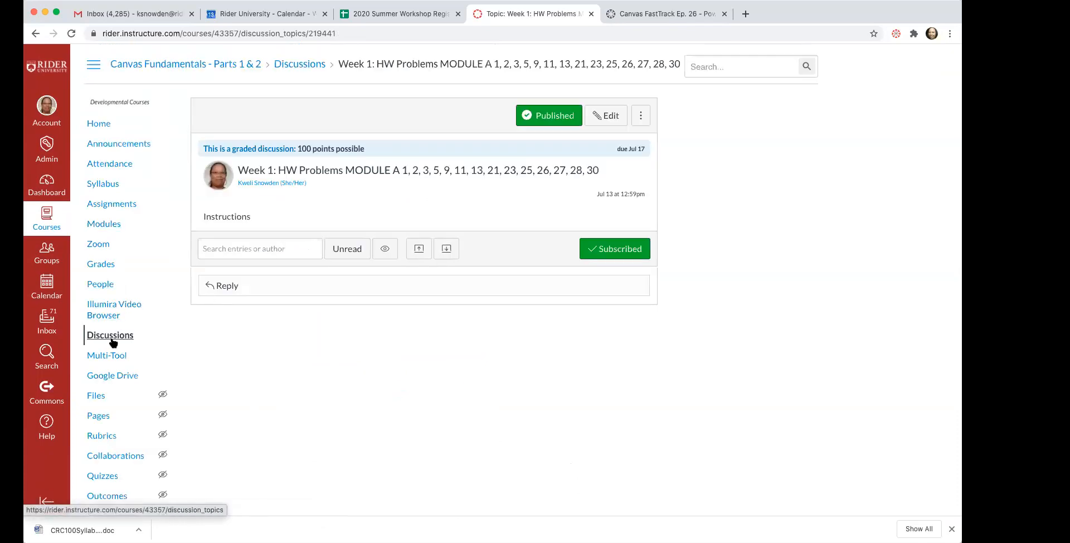
# Return to the course's discussion list and review its pinned, regular and closed-for-comments sections.
pyautogui.click(112, 340)
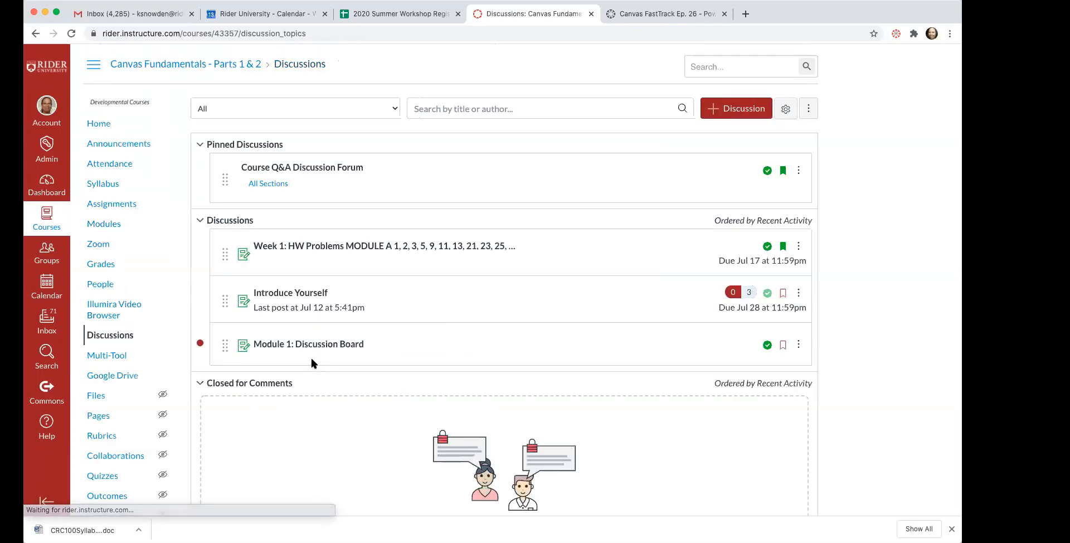
pyautogui.scroll(-3, 310, 357)
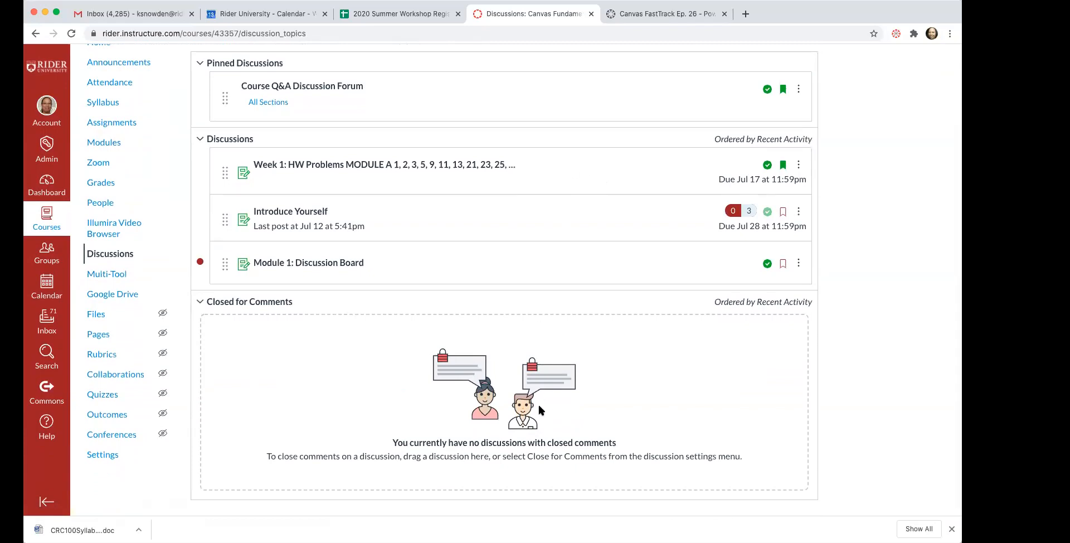
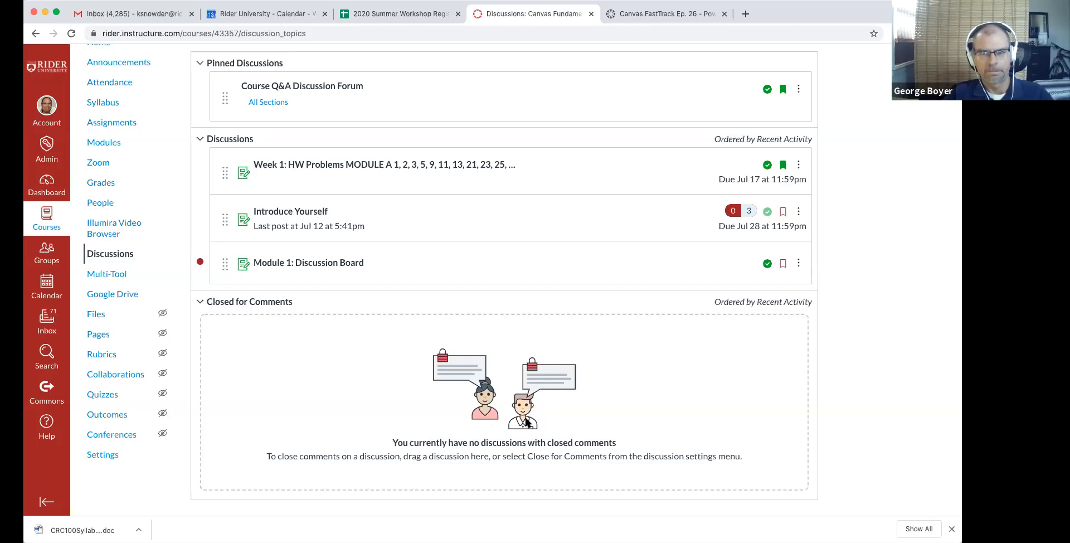
pyautogui.scroll(2, 379, 221)
pyautogui.scroll(1, 378, 223)
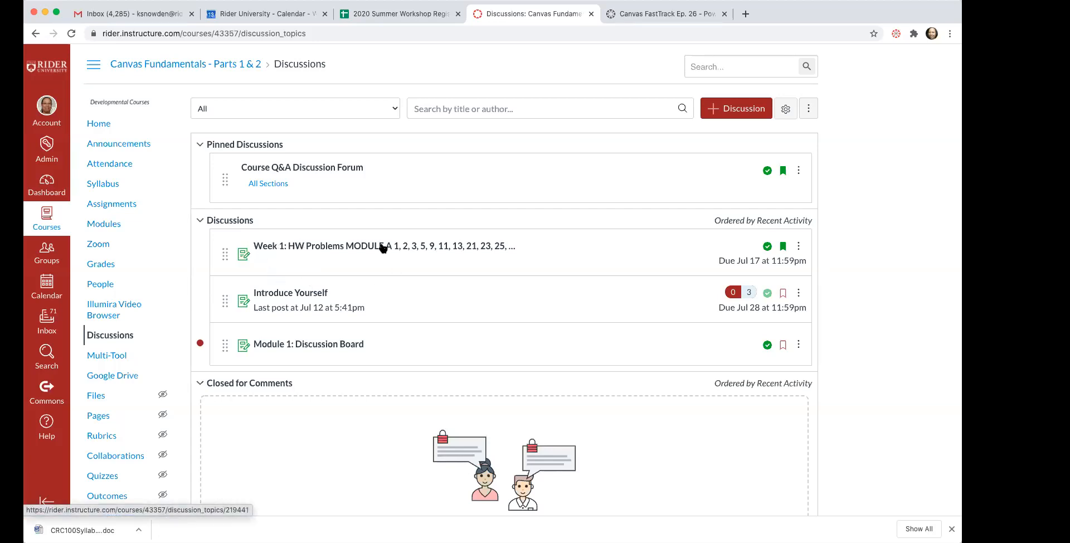
# Open the Discussions group set among the course's people and show the members of the Blue Moon and Timberwolves groups.
pyautogui.click(101, 286)
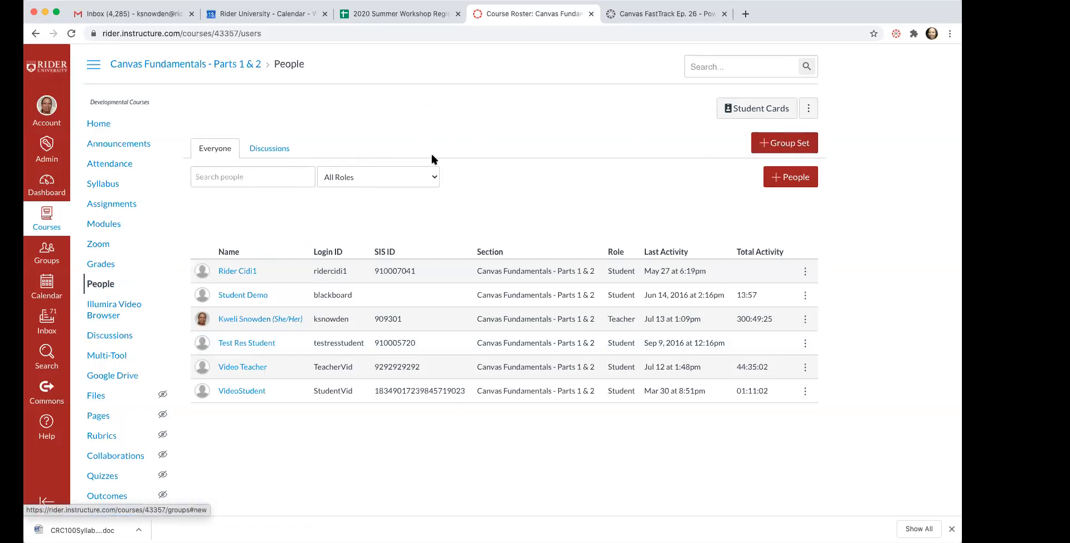
pyautogui.click(276, 150)
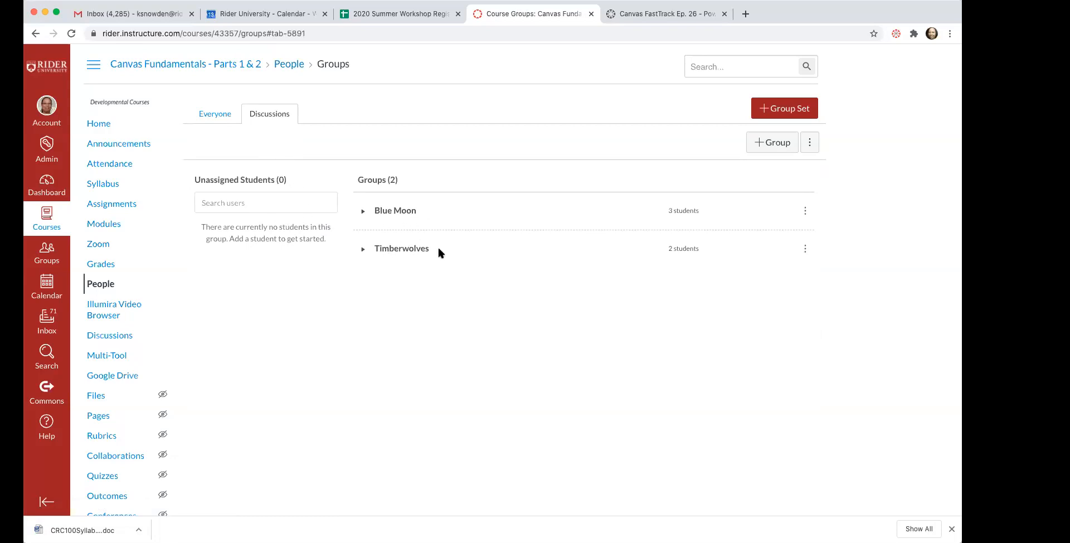
pyautogui.click(395, 211)
pyautogui.click(402, 282)
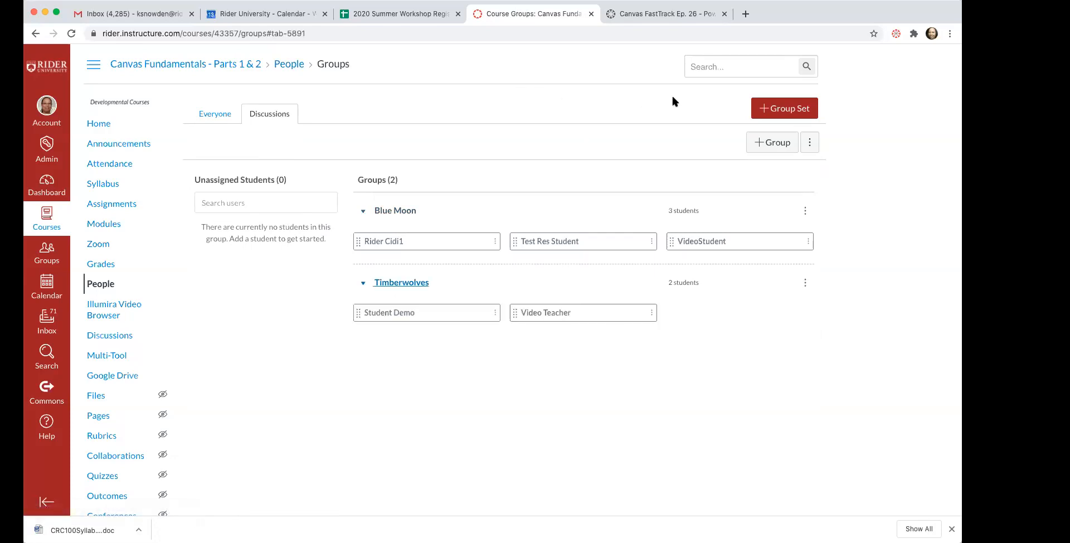
# Create a group set called Participation with groups created manually and no self sign-up.
pyautogui.click(792, 111)
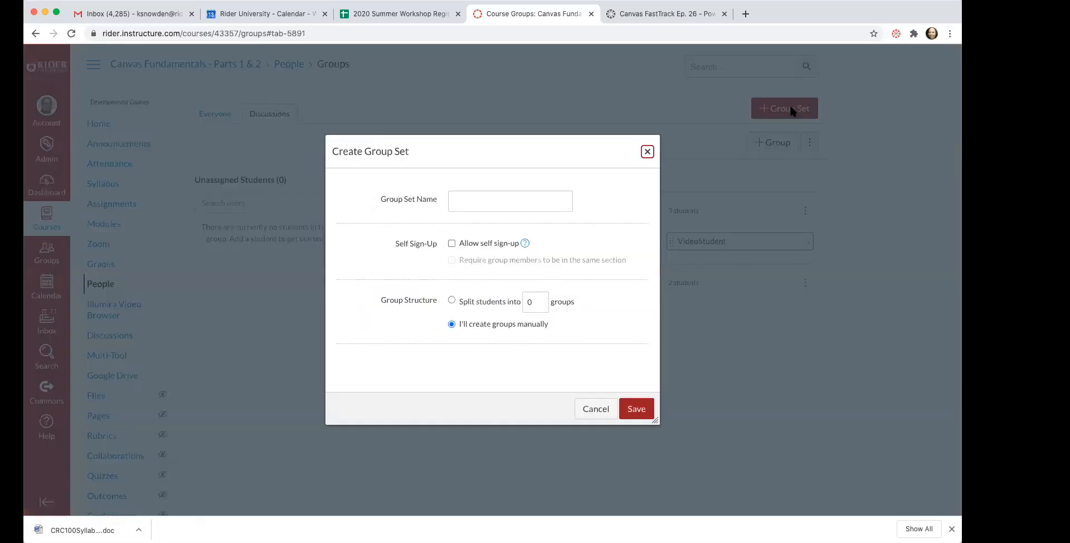
pyautogui.click(462, 204)
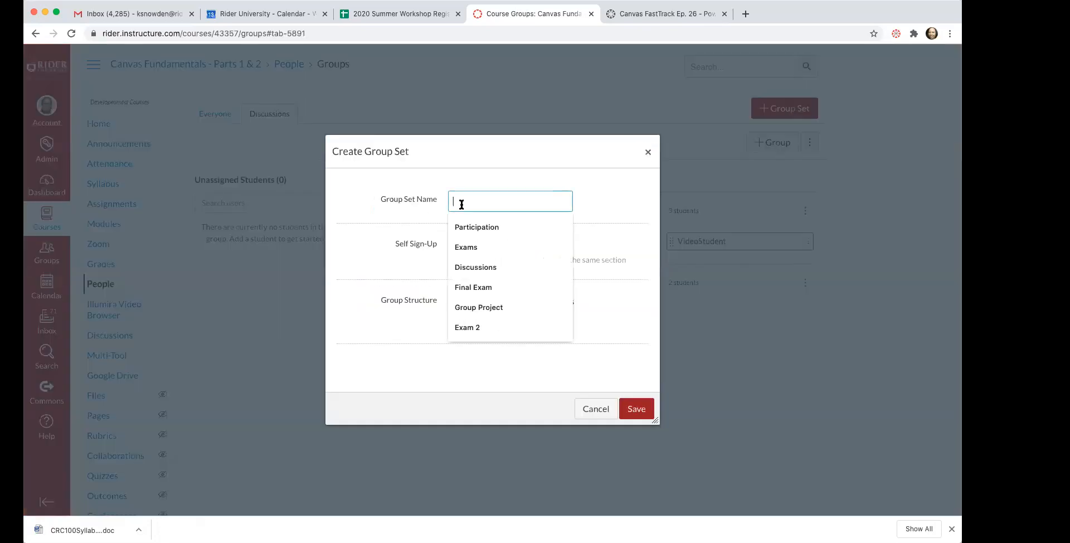
pyautogui.click(494, 227)
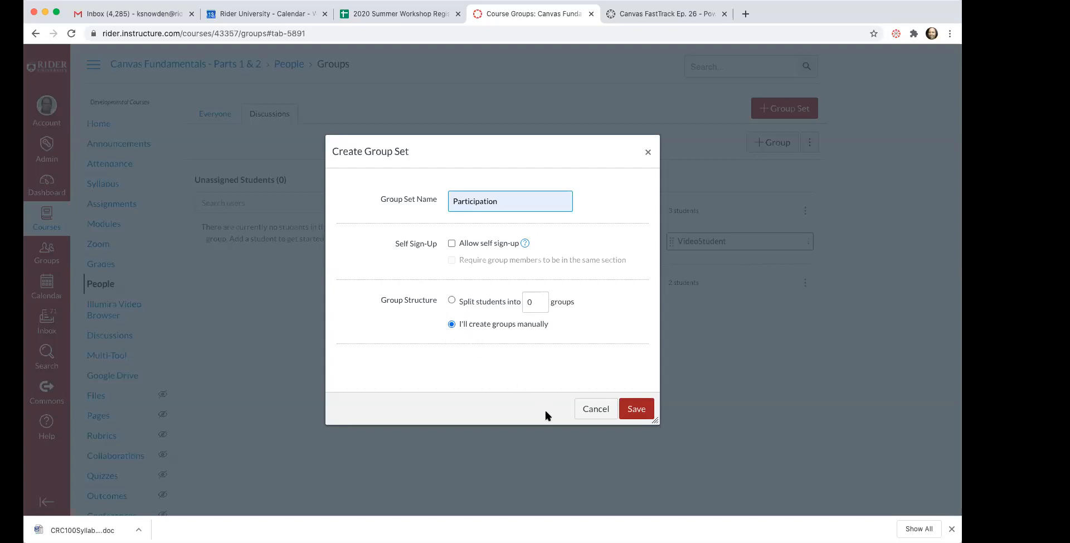
pyautogui.click(644, 412)
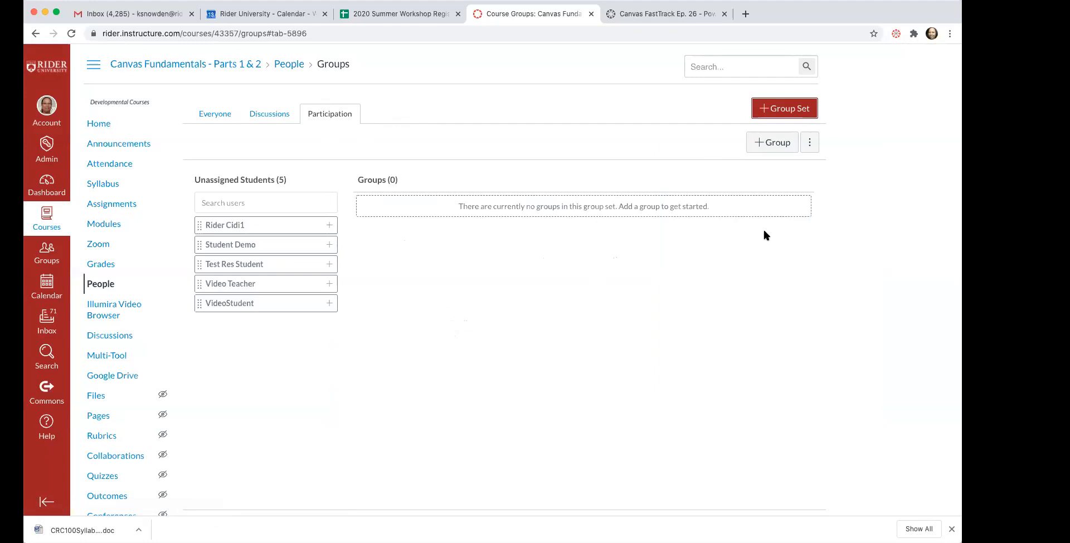
# Add a group called Red Team to the Participation group set.
pyautogui.click(778, 143)
pyautogui.click(464, 263)
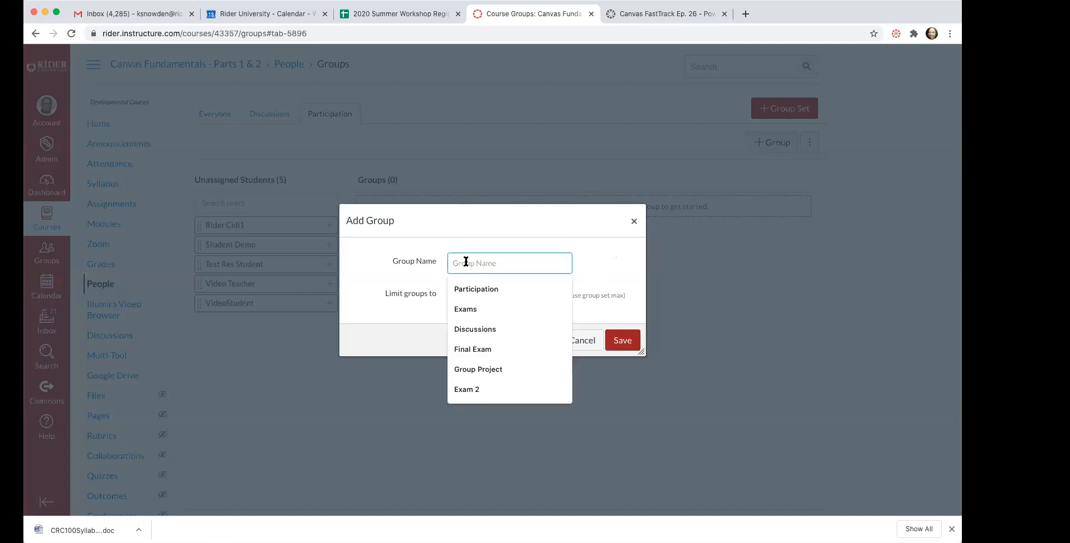
pyautogui.write('Red')
pyautogui.click(463, 310)
pyautogui.click(637, 346)
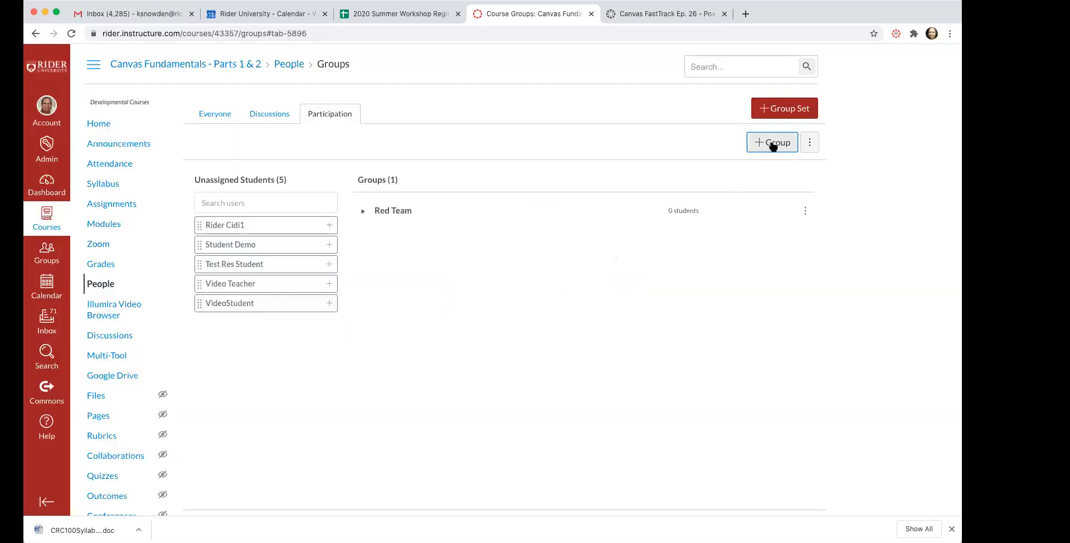
# Add a group called Green Team to the Participation group set.
pyautogui.click(772, 142)
pyautogui.click(471, 263)
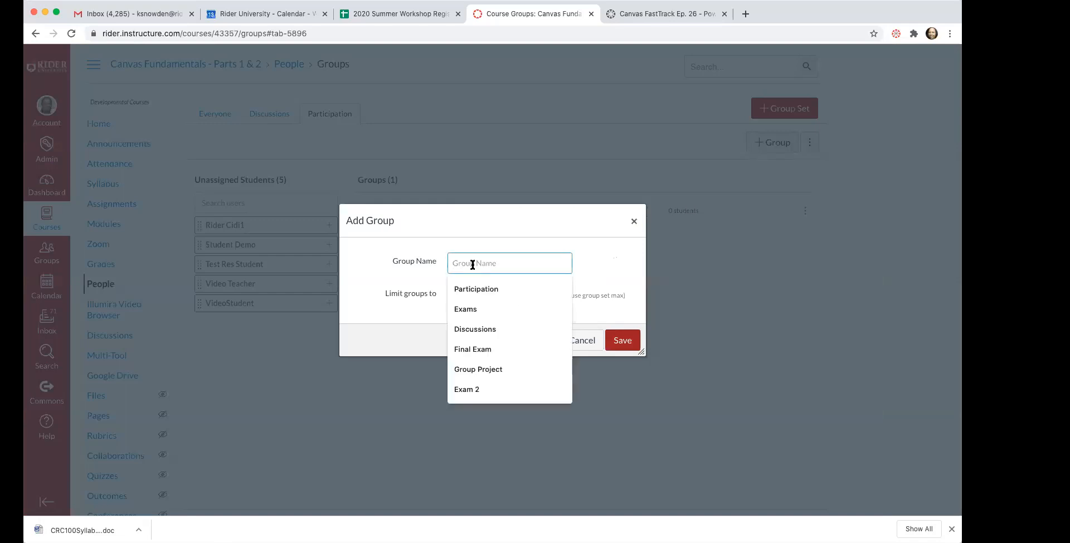
pyautogui.write('Green Team')
pyautogui.click(477, 309)
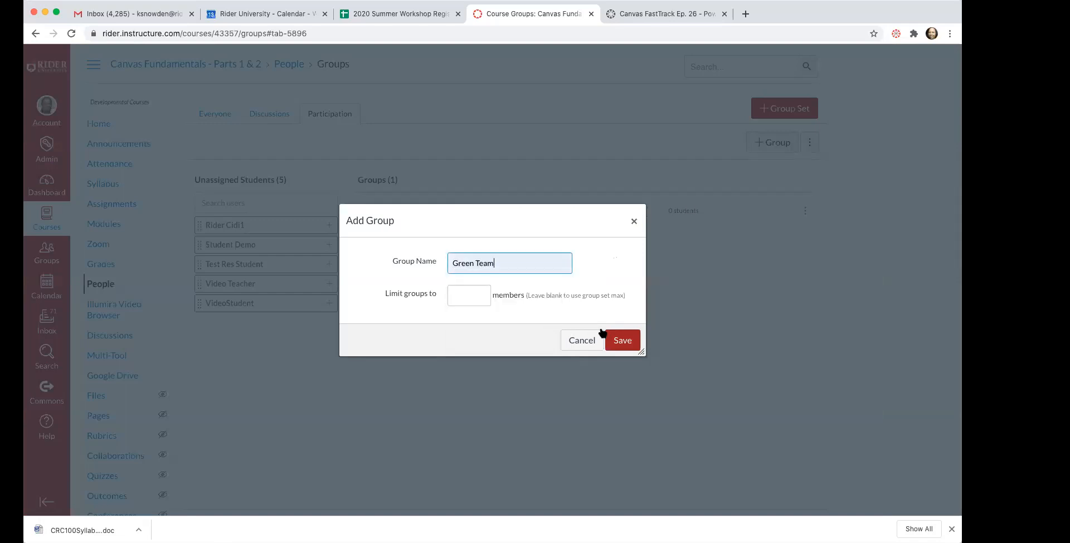
pyautogui.click(624, 341)
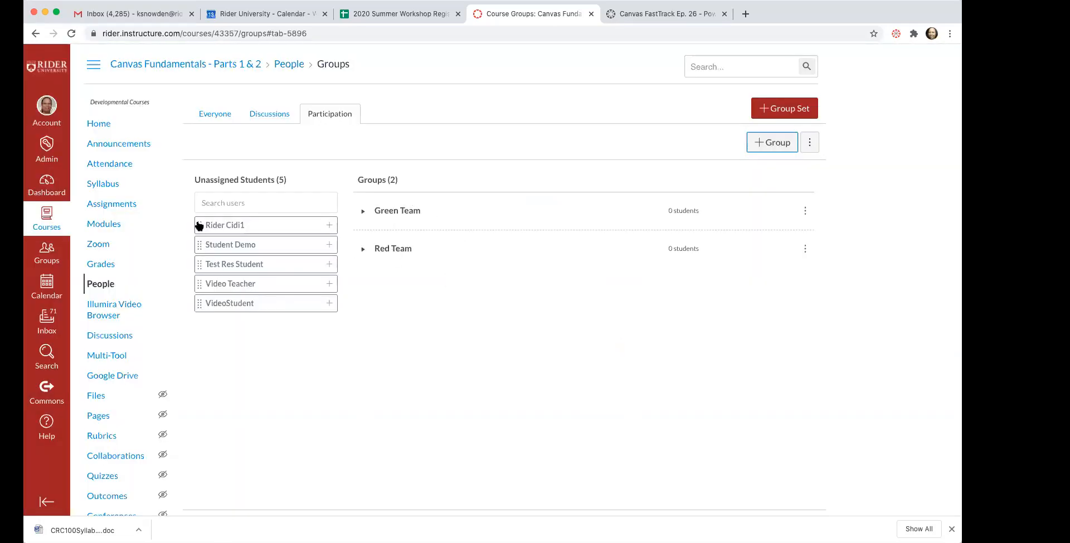
# Assign Rider Cidi1, Test Res Student and VideoStudent to Red Team, and Student Demo and Video Teacher to Green Team.
pyautogui.moveTo(204, 226); pyautogui.dragTo(365, 250)
pyautogui.moveTo(209, 225); pyautogui.dragTo(385, 216)
pyautogui.moveTo(206, 226); pyautogui.dragTo(363, 249)
pyautogui.moveTo(222, 224); pyautogui.dragTo(394, 215)
pyautogui.moveTo(249, 225); pyautogui.dragTo(410, 247)
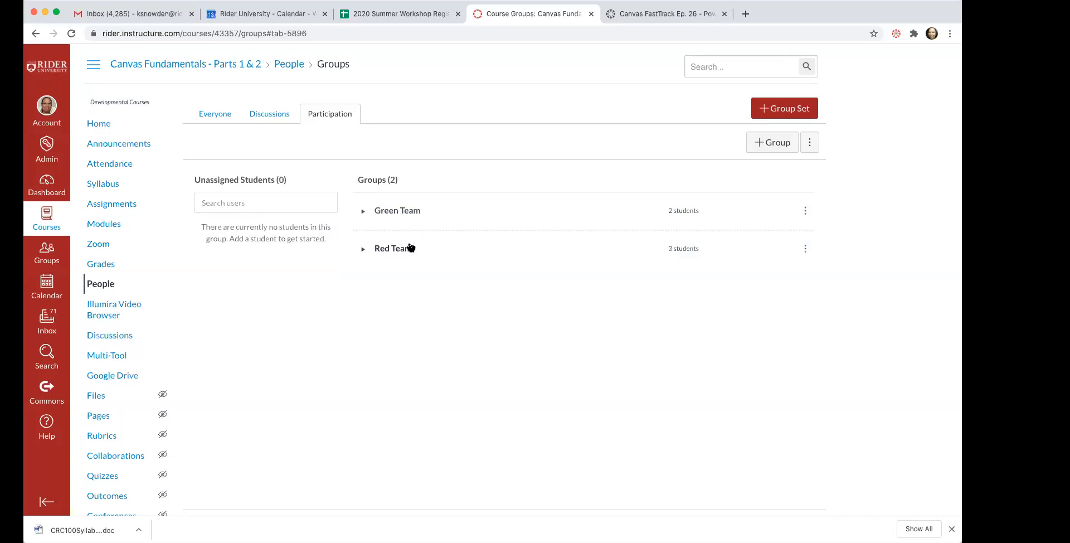
# Show both teams' members, swap Video Teacher and Test Res Student between the teams, and return to the Discussions group set.
pyautogui.click(363, 212)
pyautogui.click(365, 288)
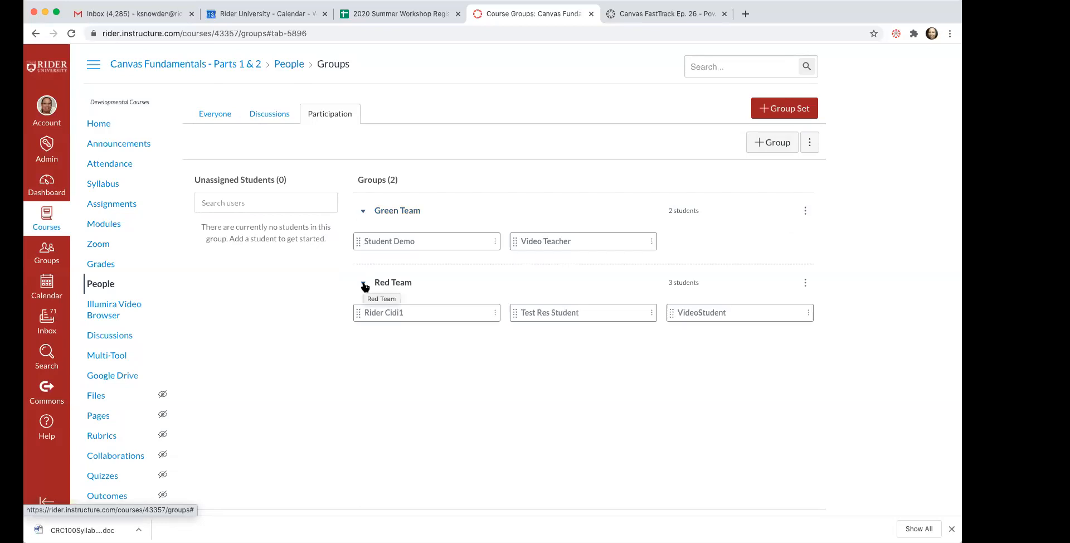
pyautogui.moveTo(559, 241)
pyautogui.mouseDown()
pyautogui.moveTo(561, 333)
pyautogui.moveTo(559, 246)
pyautogui.mouseUp()
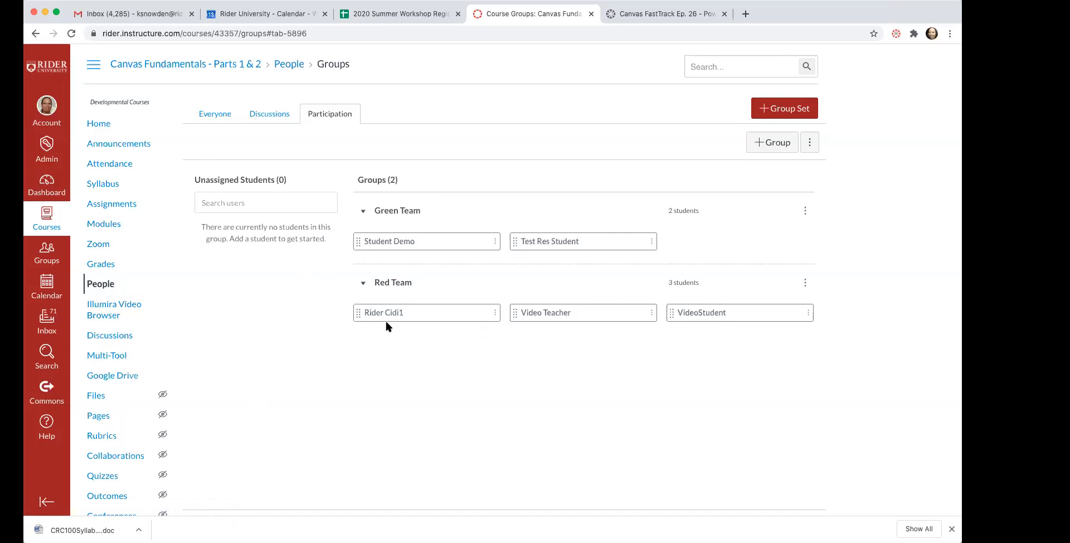
pyautogui.click(272, 115)
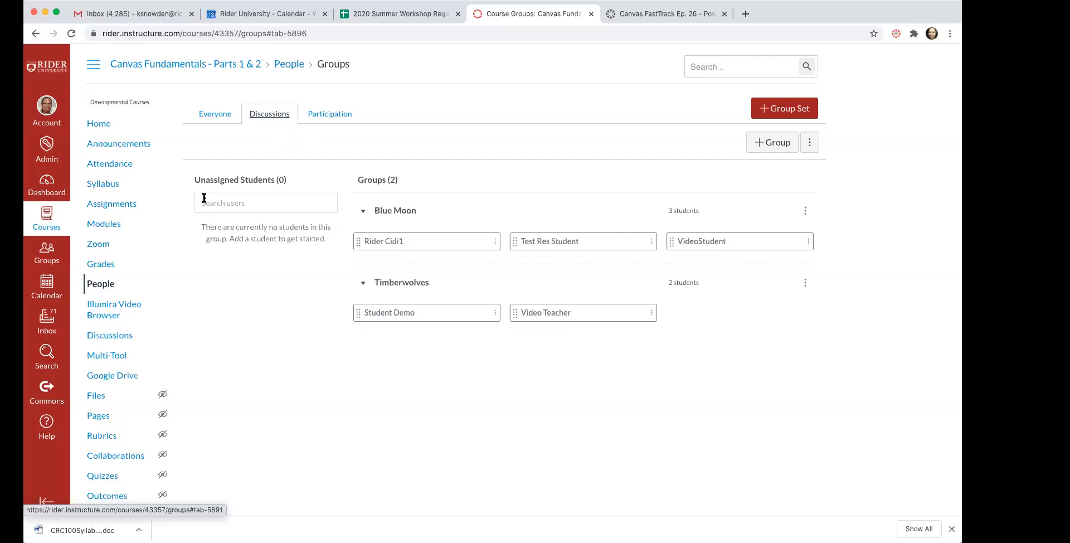
# Start a new course discussion titled "Group Discussion - Week 4" with the body text "Instructions...".
pyautogui.click(109, 339)
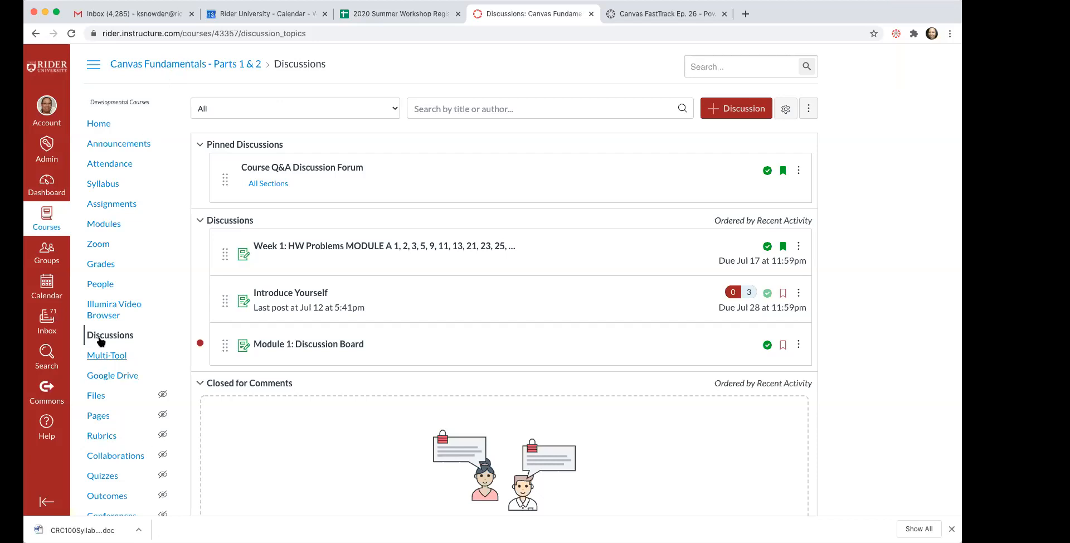
pyautogui.click(730, 111)
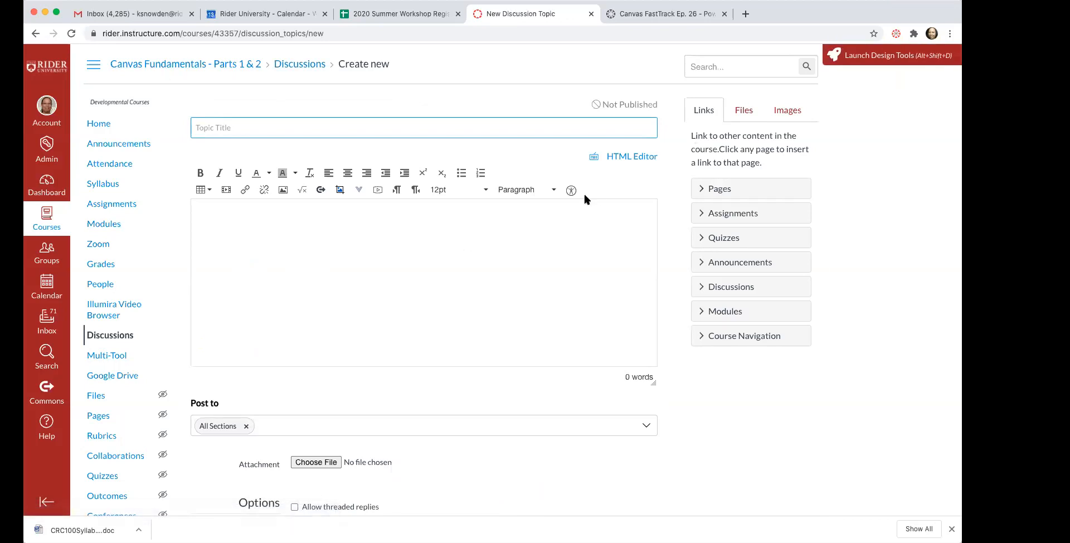
pyautogui.click(540, 124)
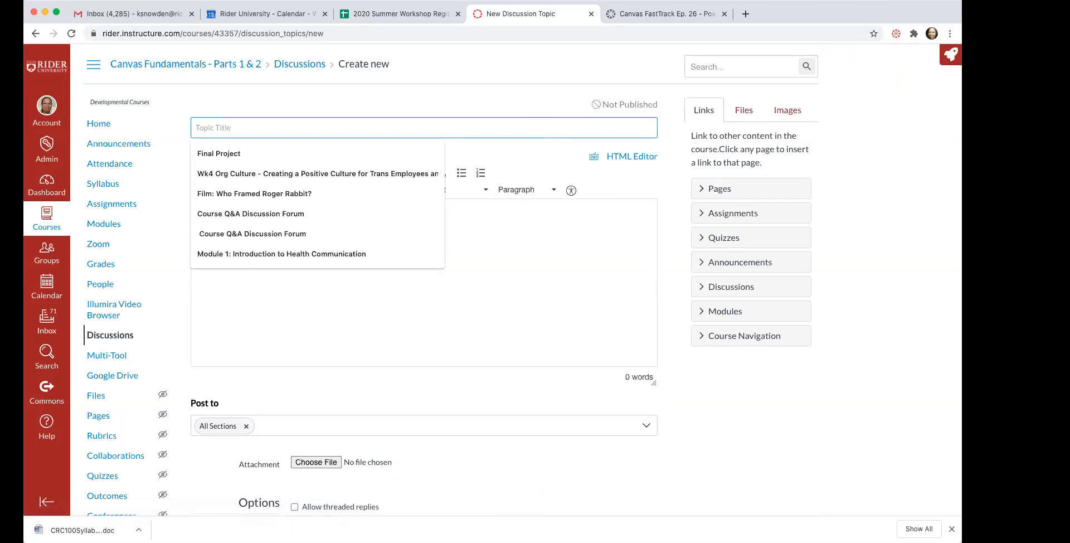
pyautogui.write('Group Disc')
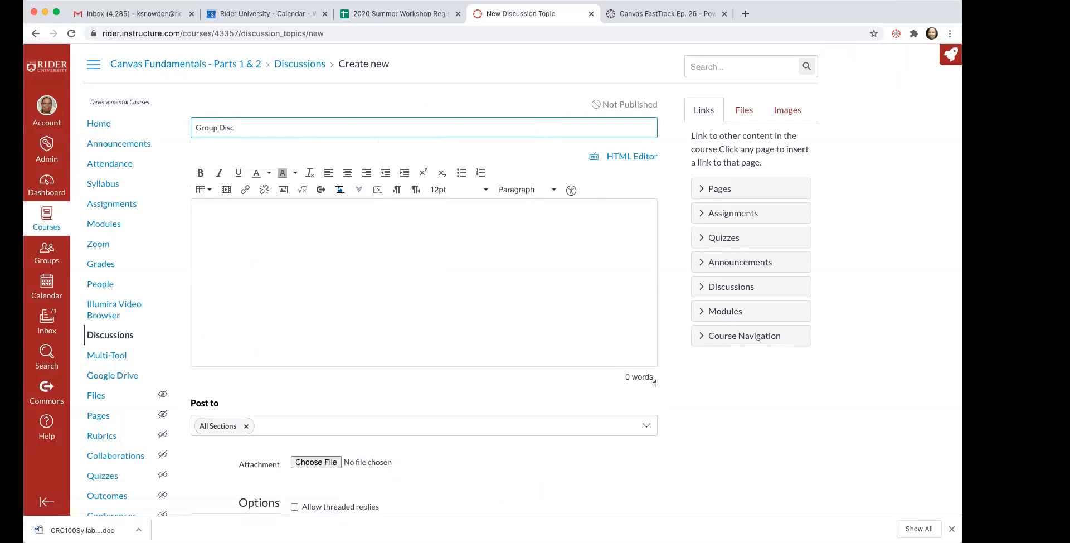
pyautogui.write('ussion - Week 4')
pyautogui.click(367, 233)
pyautogui.write('Instru')
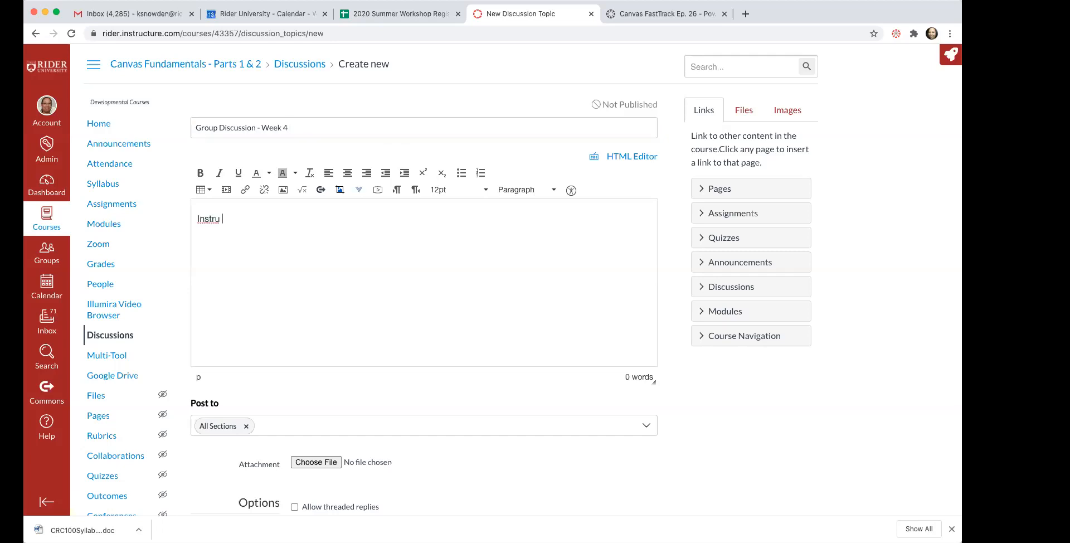
pyautogui.press('BackSpace')
pyautogui.write('ctions/...')
# Allow threaded replies in the new discussion and make it graded.
pyautogui.scroll(-1, 331, 307)
pyautogui.scroll(-5, 331, 307)
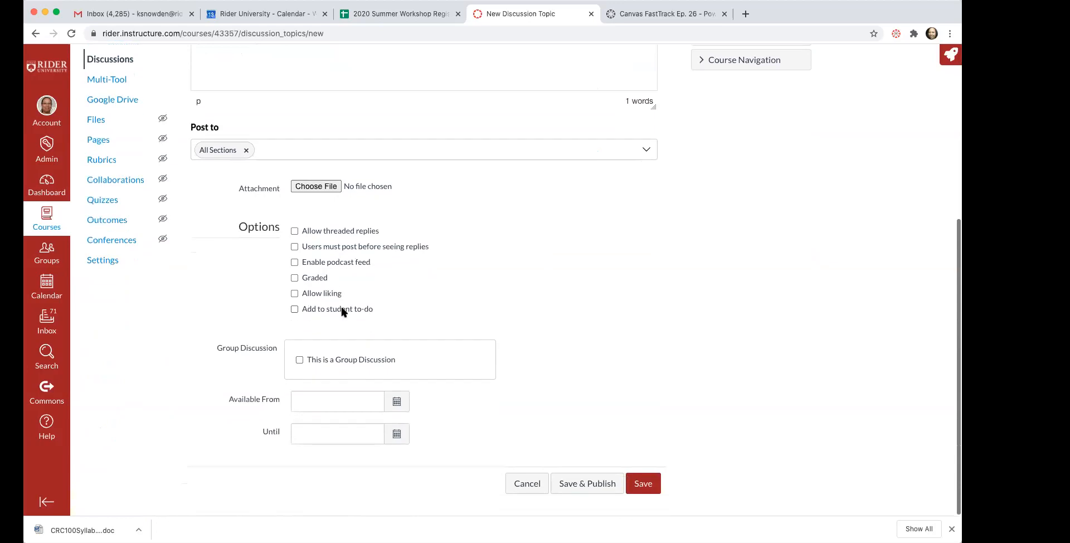
pyautogui.click(295, 232)
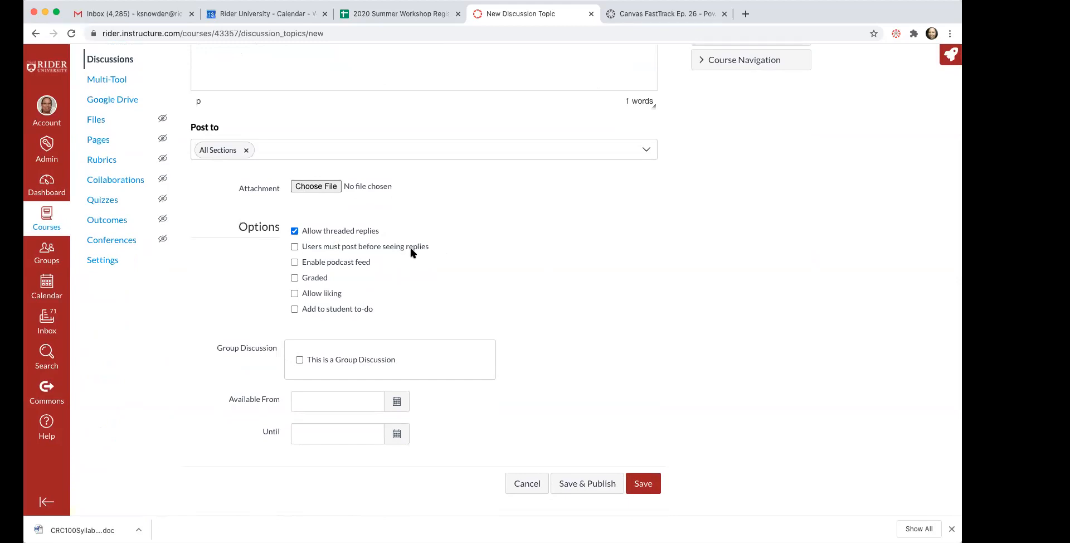
pyautogui.click(295, 278)
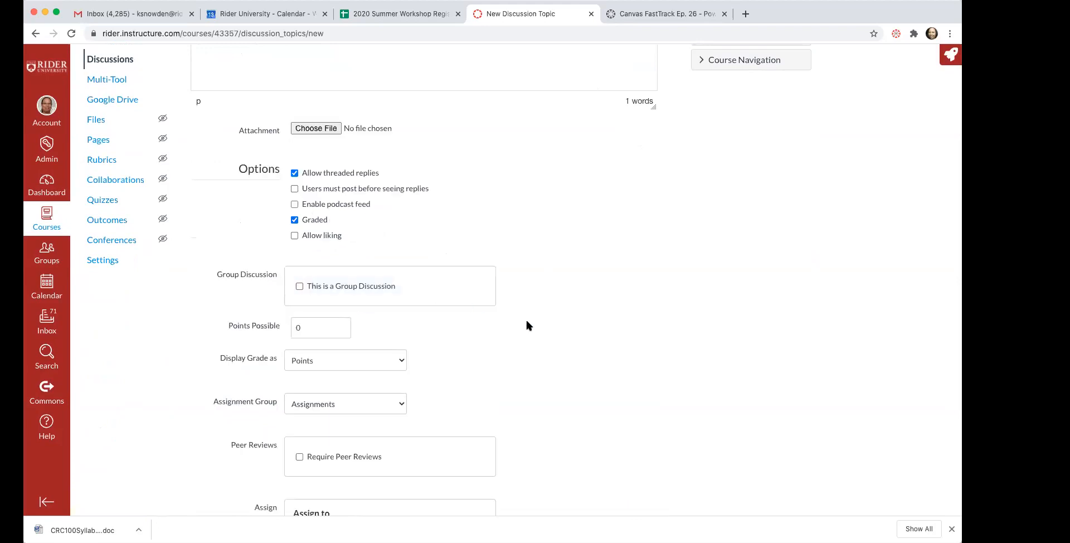
# Make it a group discussion that uses the Discussions group set.
pyautogui.click(300, 287)
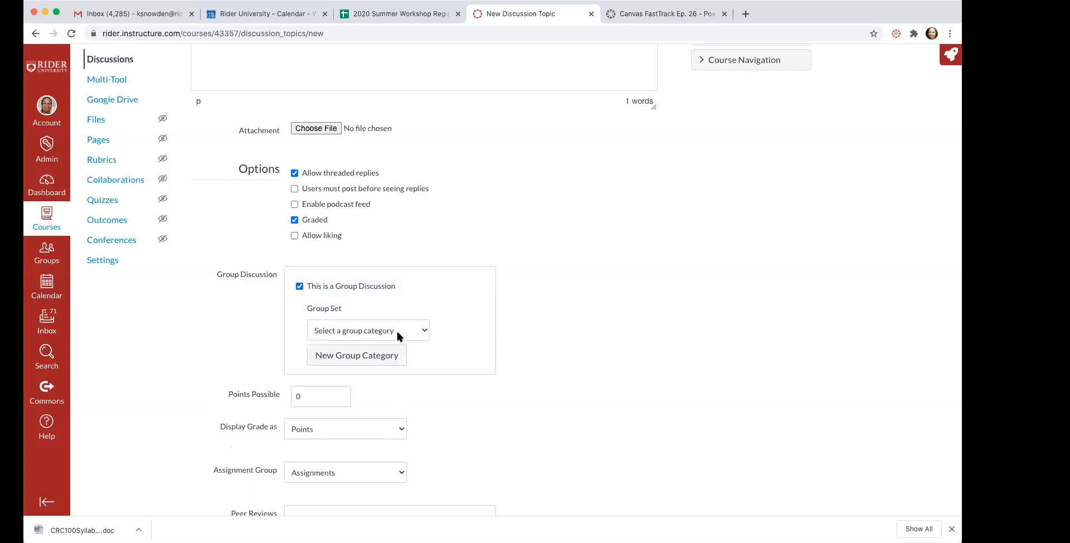
pyautogui.click(423, 332)
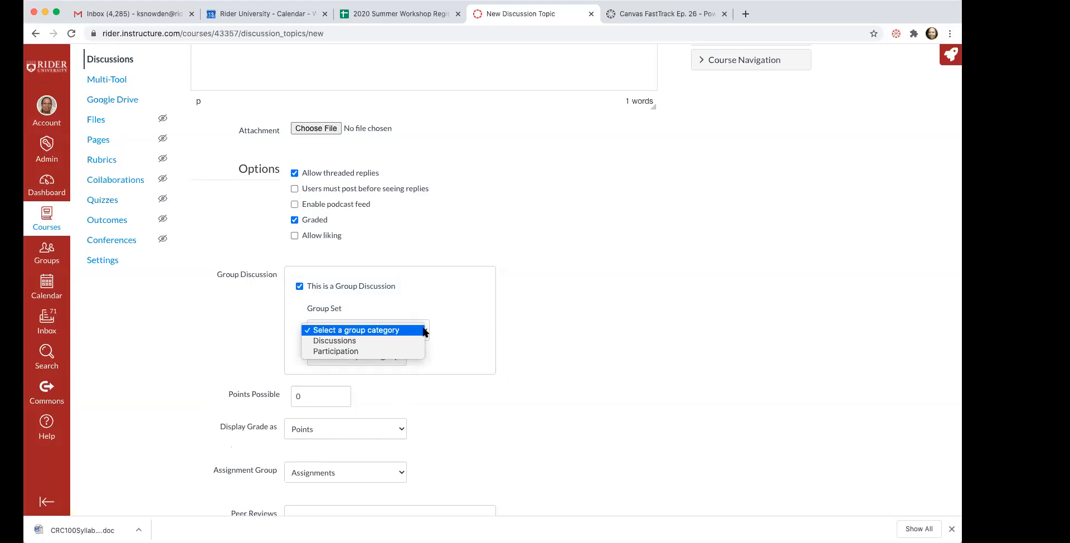
pyautogui.click(345, 341)
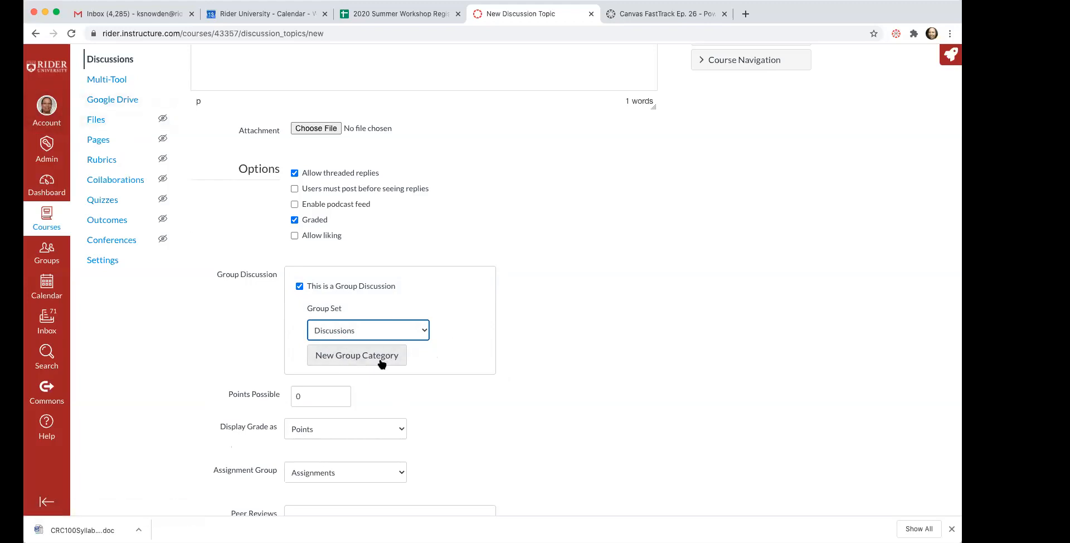
# Set the discussion's points possible to 100 and its assignment group to Participation.
pyautogui.scroll(-5, 413, 353)
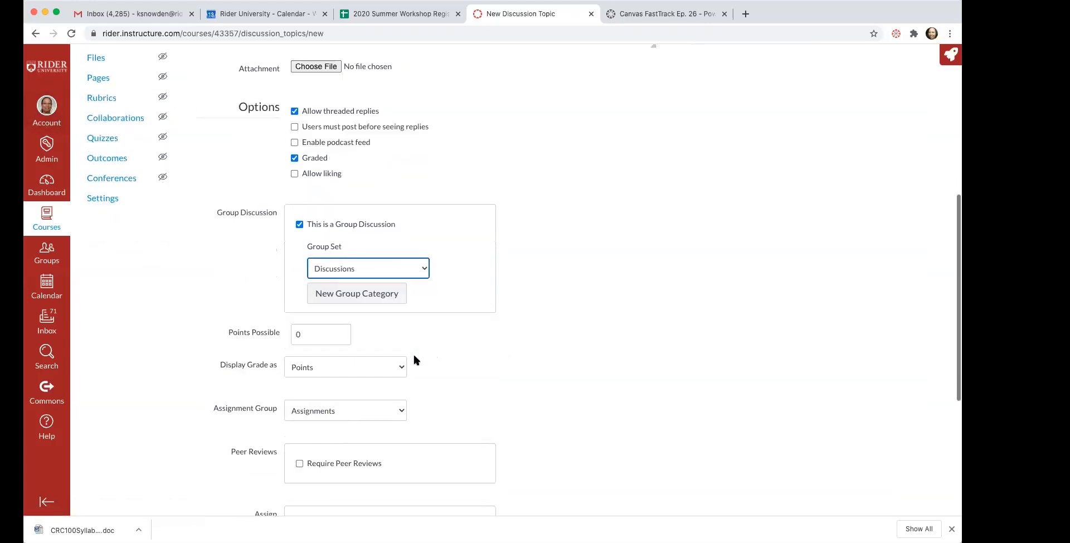
pyautogui.click(304, 270)
pyautogui.write('100')
pyautogui.click(510, 326)
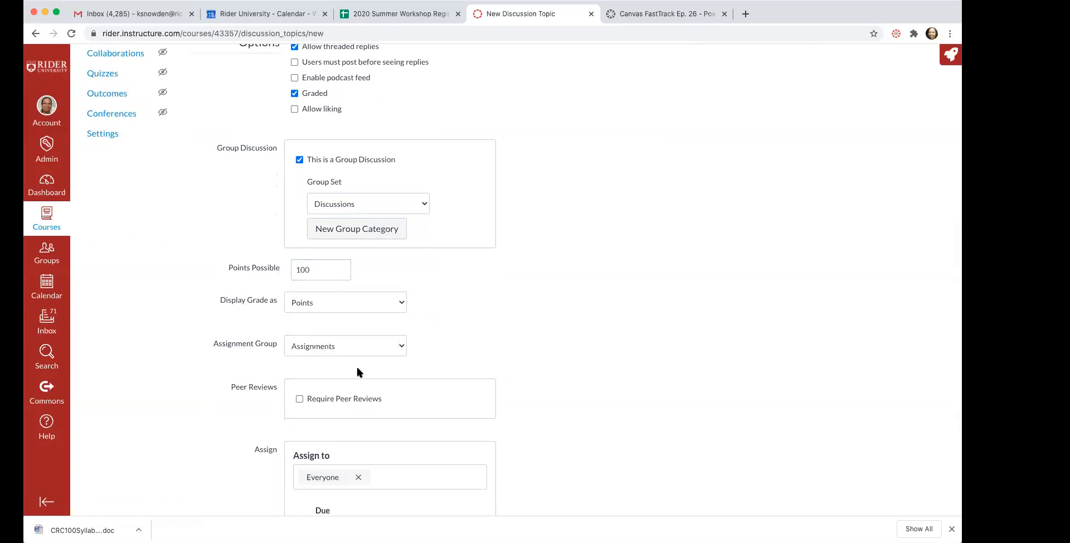
pyautogui.scroll(-2, 357, 373)
pyautogui.click(339, 293)
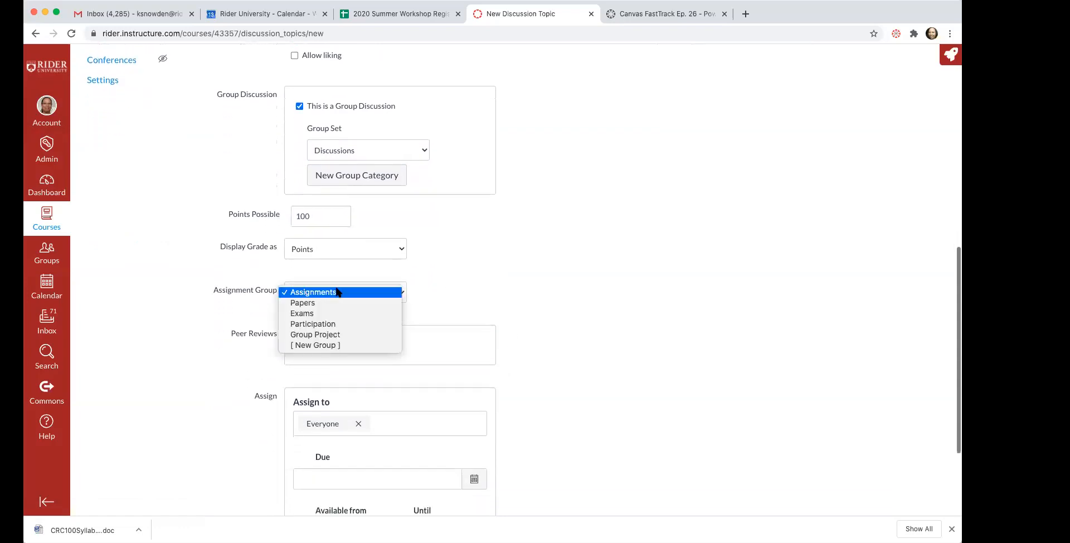
pyautogui.click(337, 324)
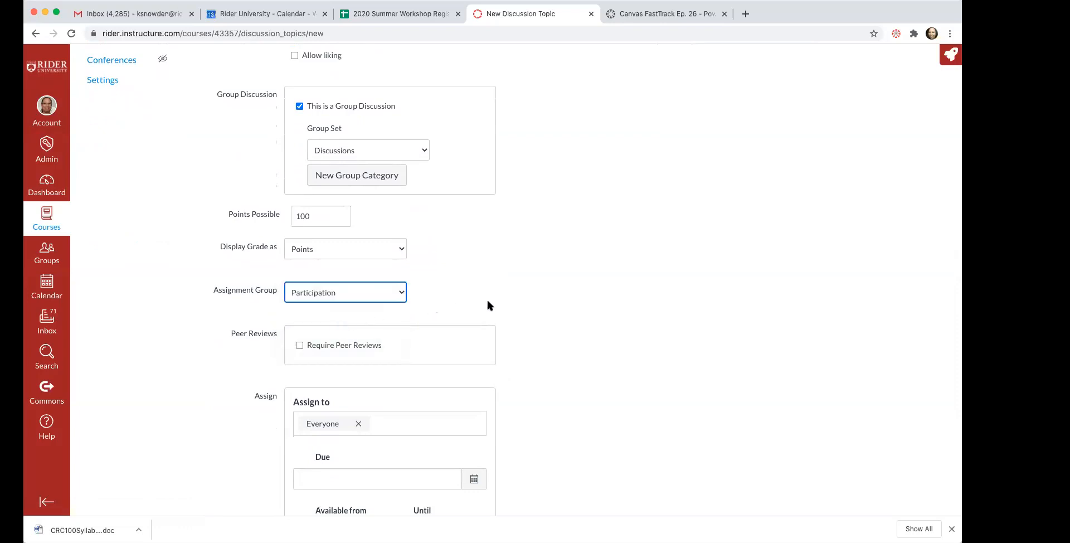
# Set the due date to Jul 24 11:59pm for everyone, and save and publish the discussion.
pyautogui.scroll(-5, 566, 357)
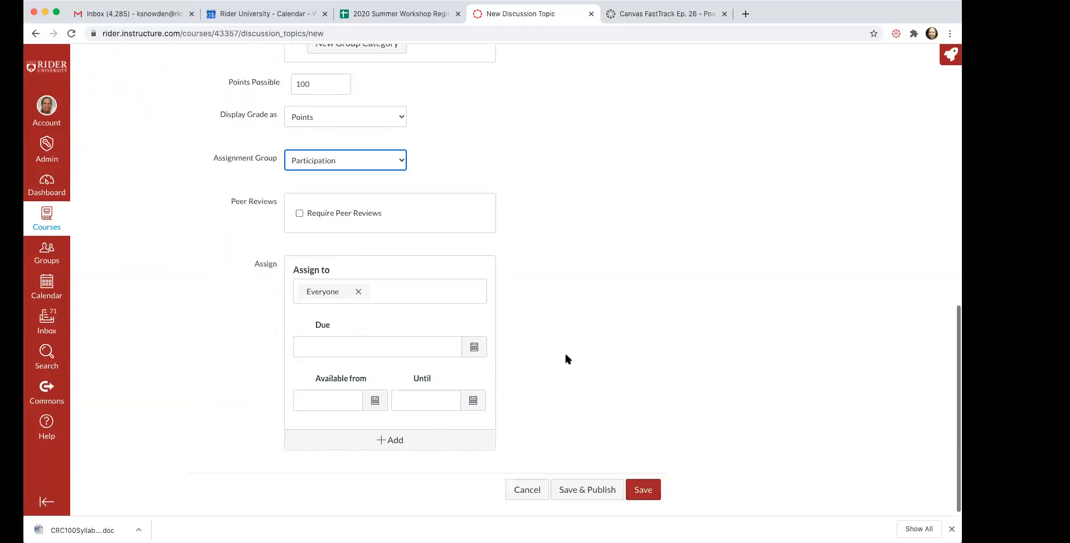
pyautogui.click(475, 341)
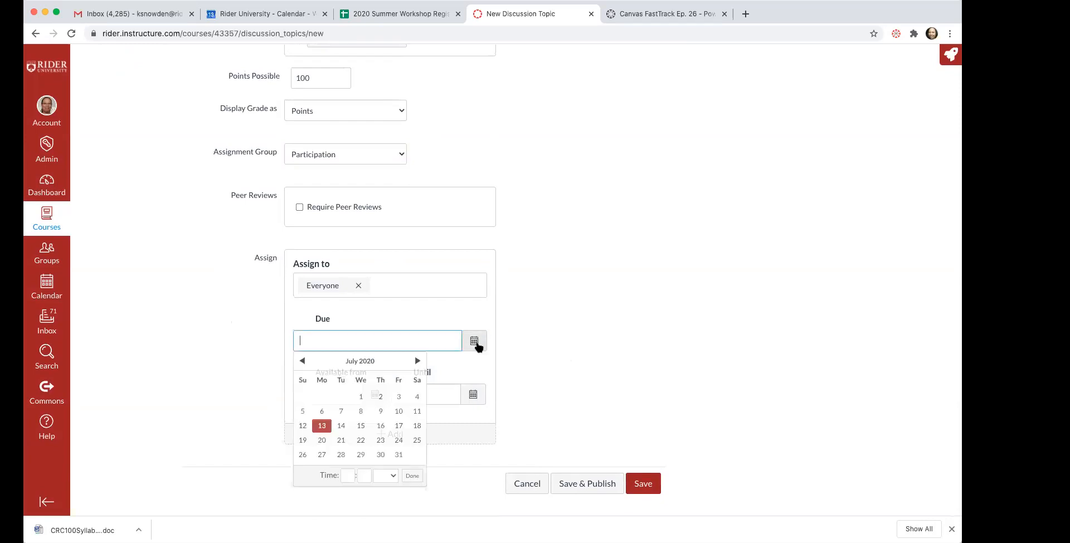
pyautogui.click(399, 440)
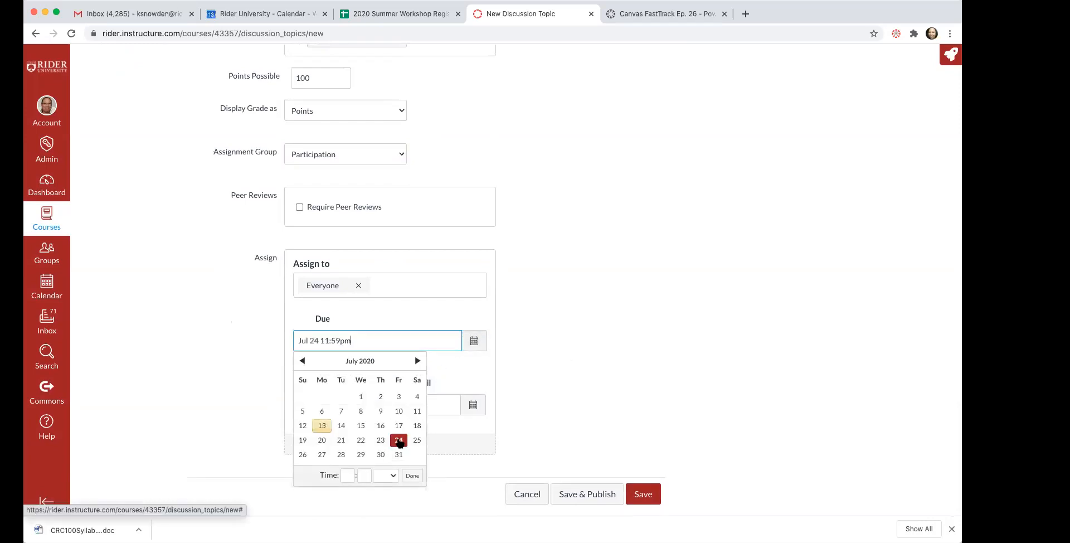
pyautogui.click(412, 475)
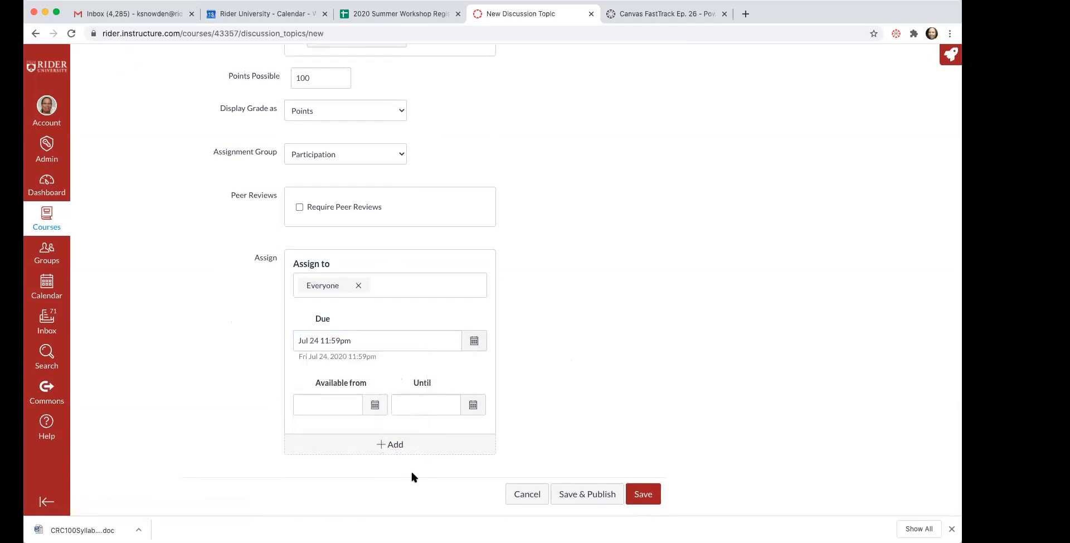
pyautogui.click(594, 498)
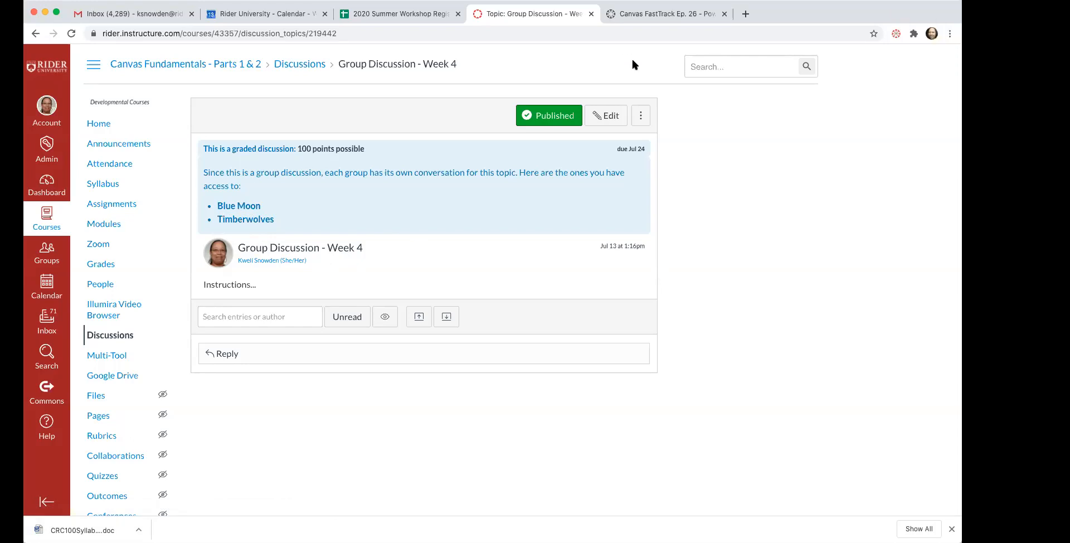
# View the Week 4 group discussion in SpeedGrader, look through its student list, and close SpeedGrader.
pyautogui.click(642, 116)
pyautogui.click(638, 185)
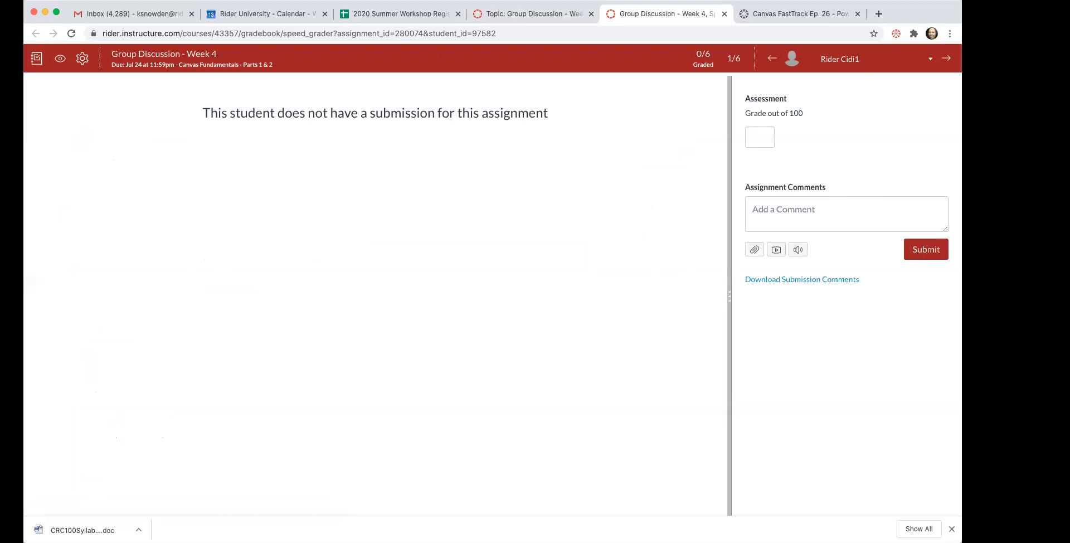
pyautogui.click(931, 61)
pyautogui.scroll(-1, 860, 110)
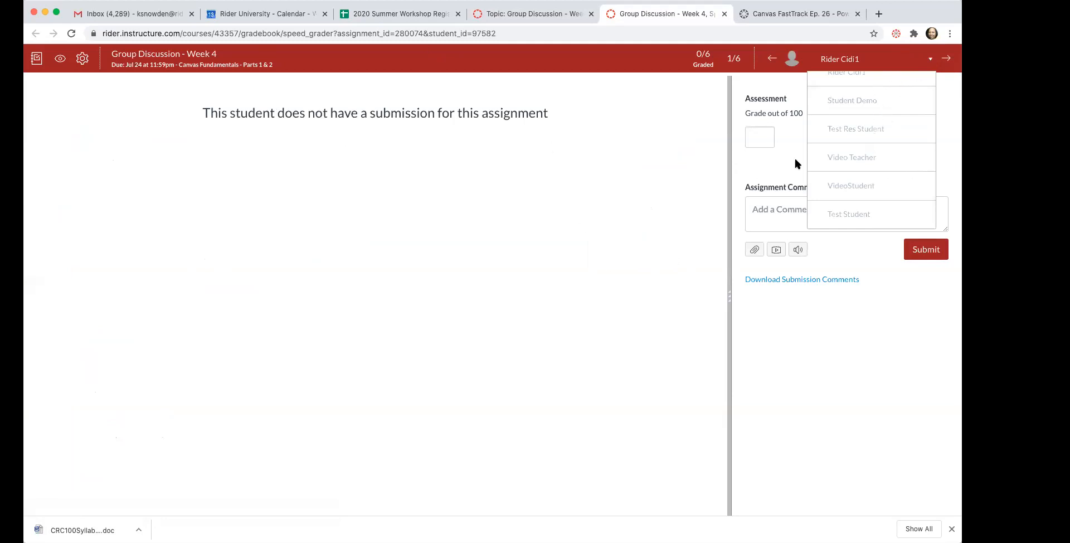
pyautogui.scroll(1, 878, 151)
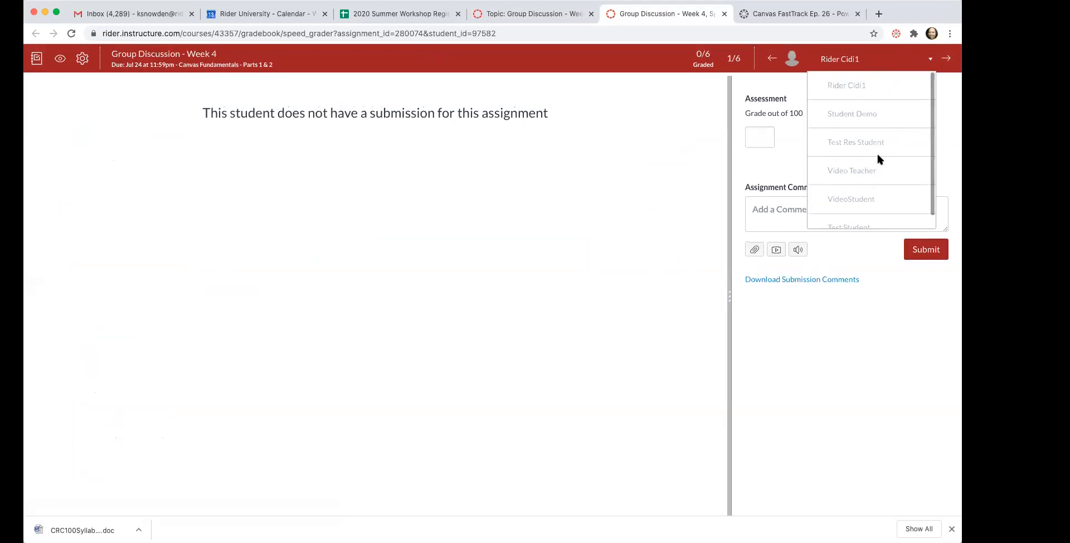
pyautogui.scroll(-1, 848, 109)
pyautogui.scroll(1, 845, 126)
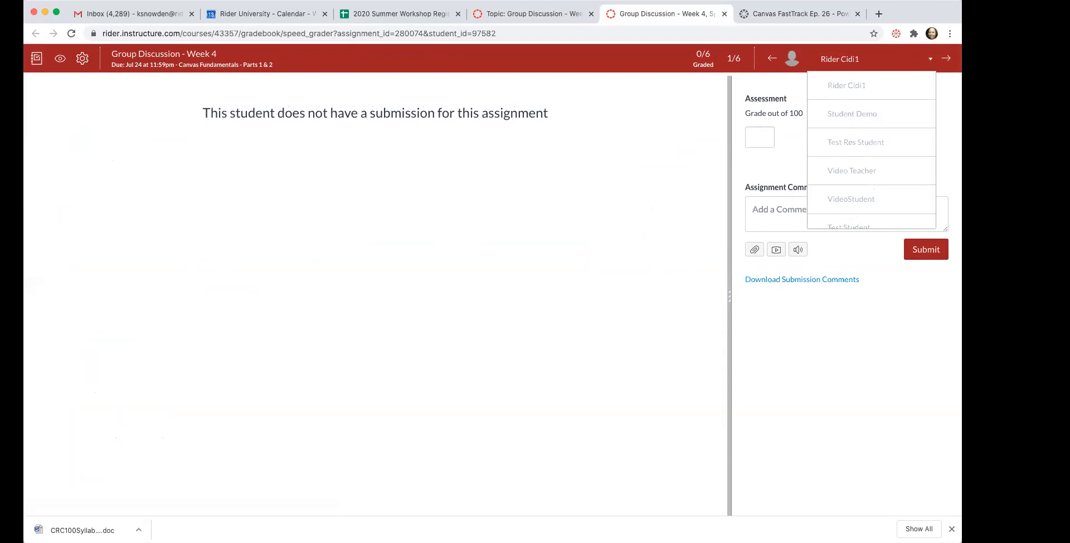
pyautogui.click(725, 13)
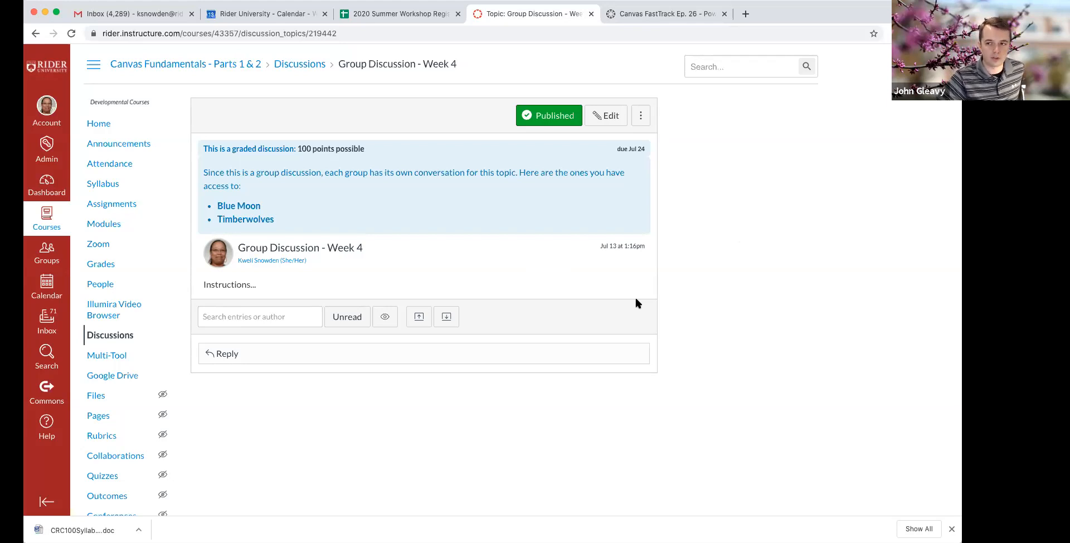
# Edit the Week 4 group discussion to require peer reviews with manual assignment, and save it.
pyautogui.click(647, 114)
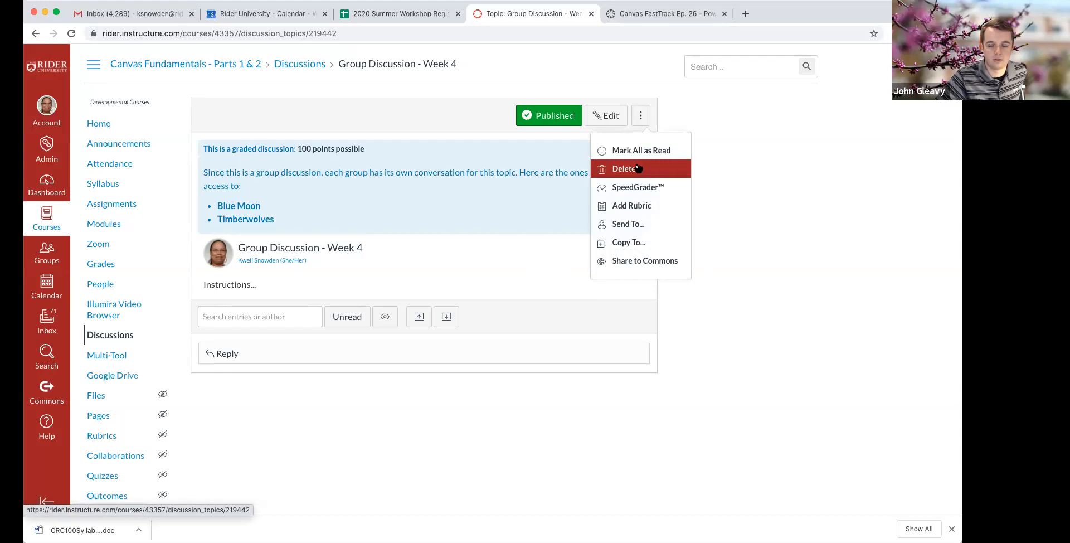
pyautogui.click(602, 115)
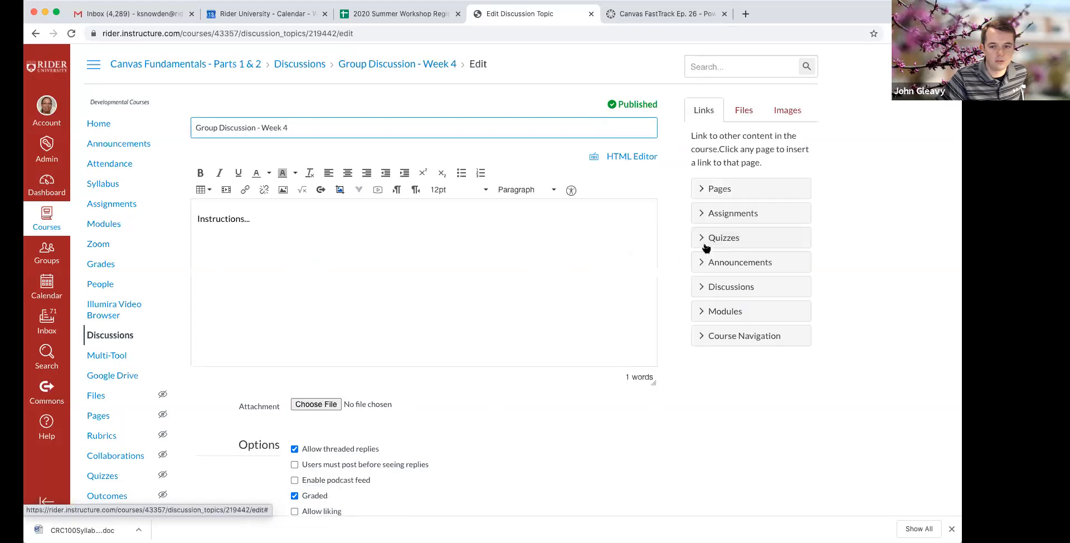
pyautogui.scroll(-5, 703, 247)
pyautogui.scroll(-5, 705, 248)
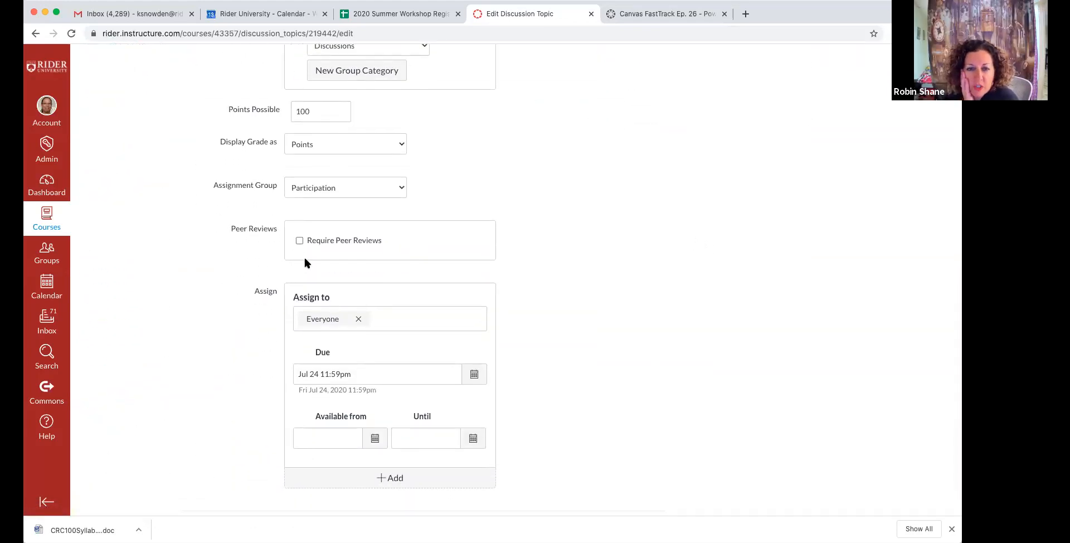
pyautogui.click(300, 241)
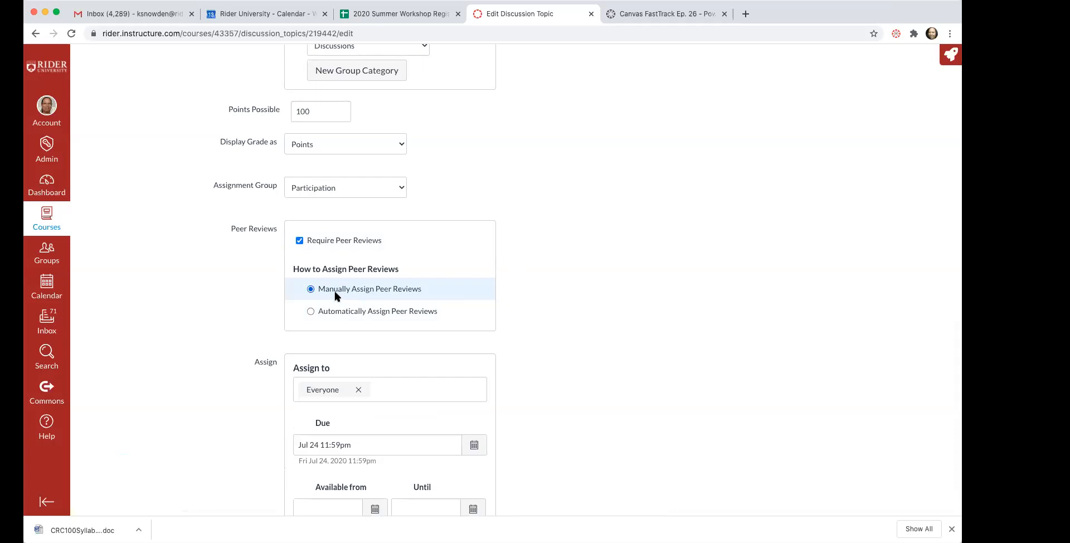
pyautogui.scroll(-3, 332, 290)
pyautogui.click(642, 483)
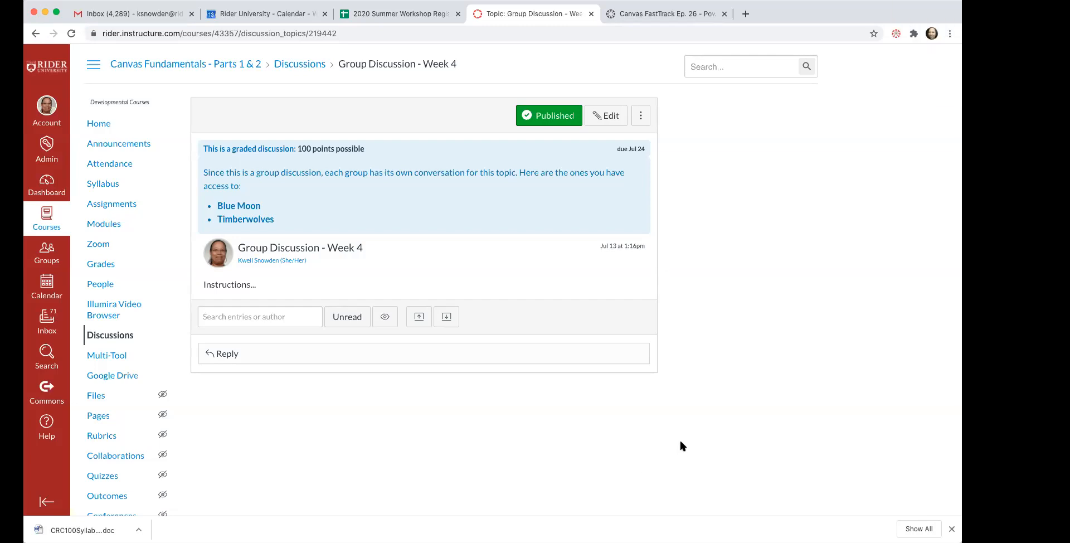
# Turn off the peer review requirement for the Week 4 group discussion and save it.
pyautogui.click(640, 115)
pyautogui.click(615, 117)
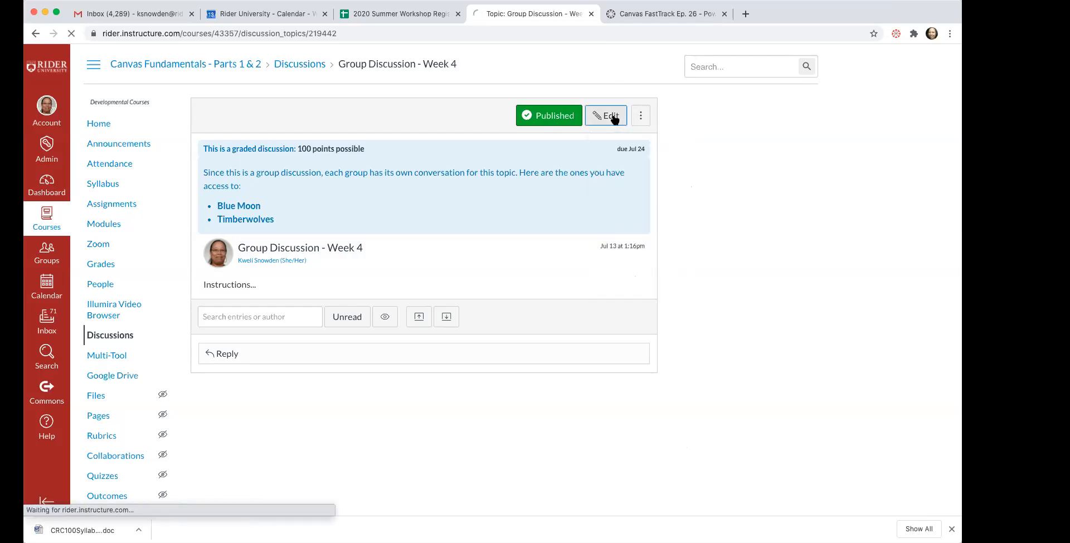
pyautogui.scroll(-15, 475, 330)
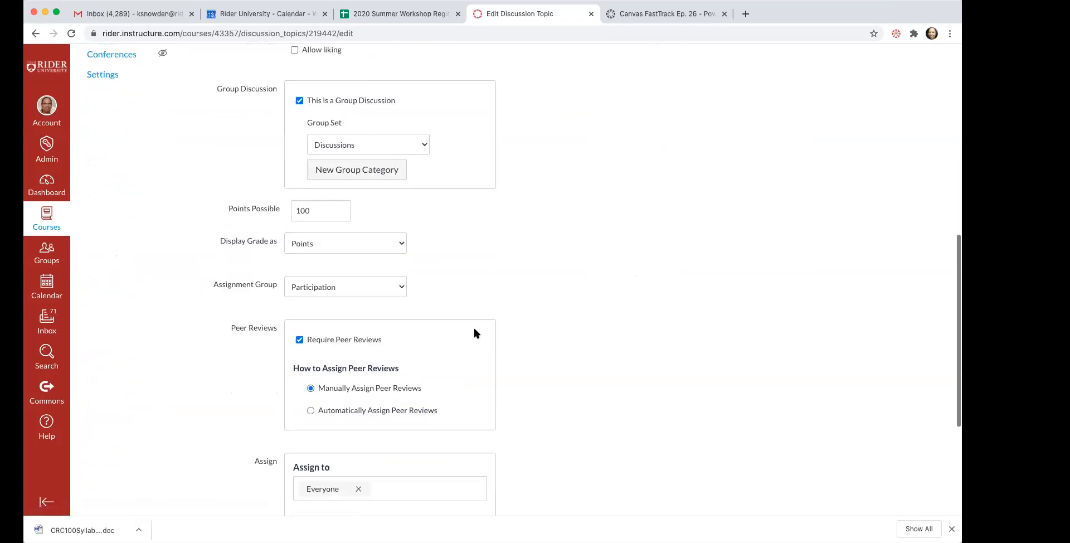
pyautogui.click(312, 330)
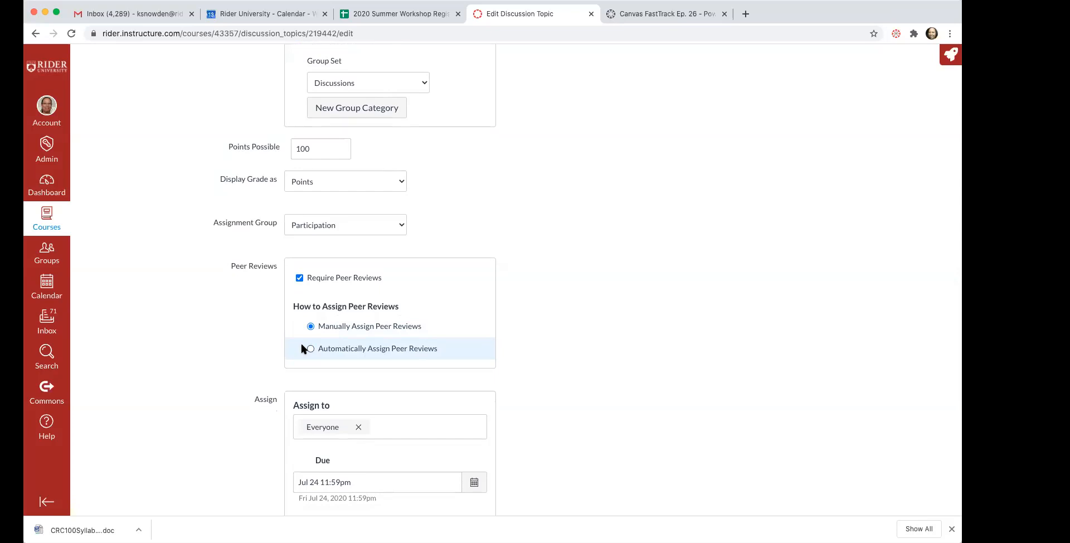
pyautogui.scroll(-3, 305, 344)
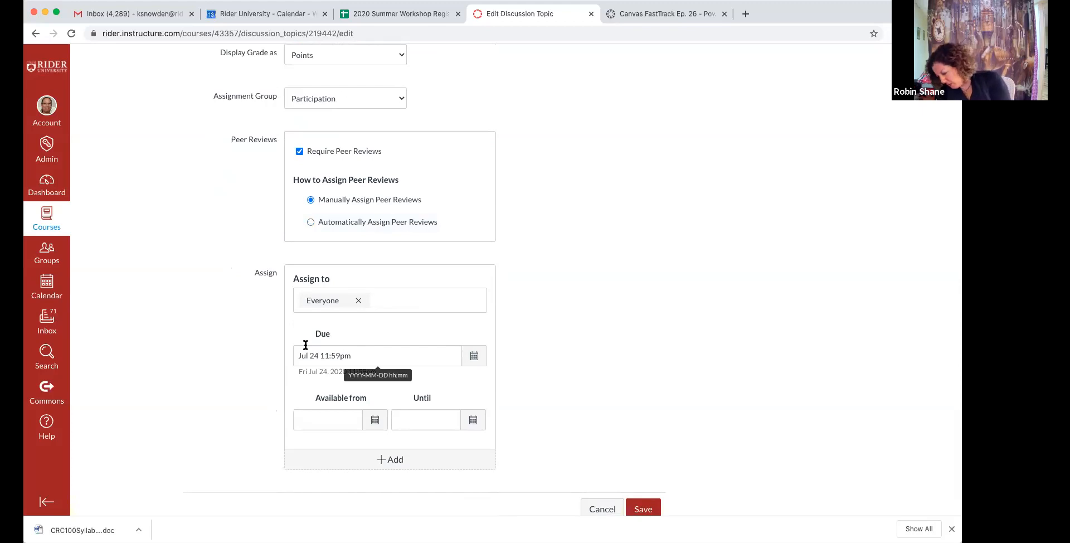
pyautogui.click(299, 151)
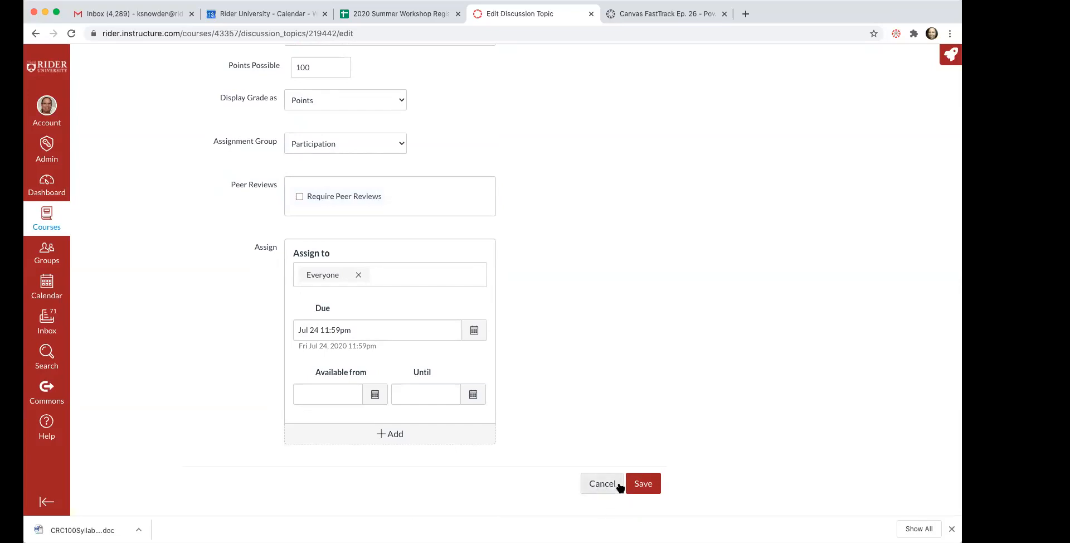
pyautogui.click(645, 486)
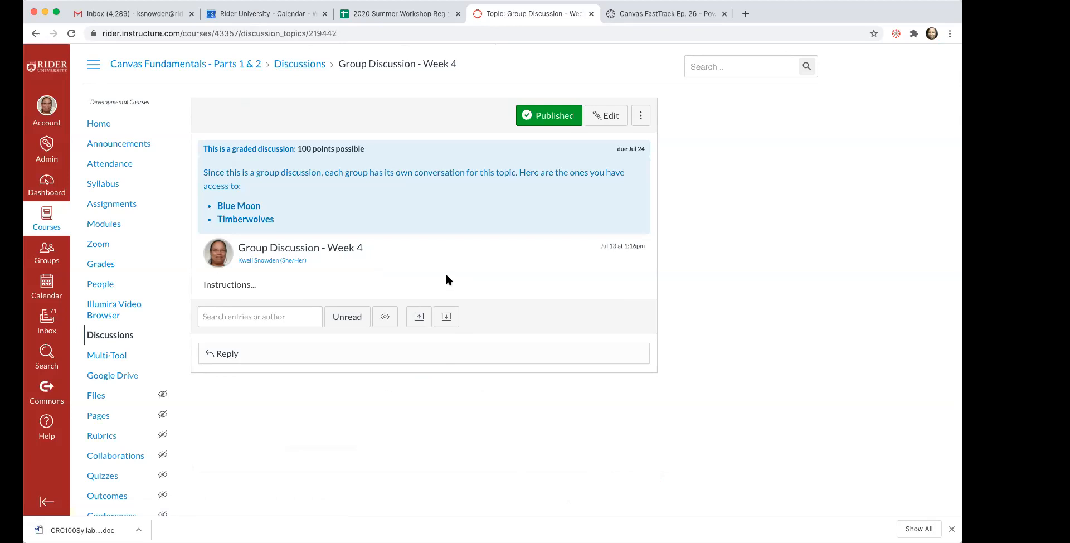
# Switch to Firefox with the student account, open the Canvas Fundamentals - Parts 1 & 2 course, and look over its home page.
pyautogui.press('super+Tab')
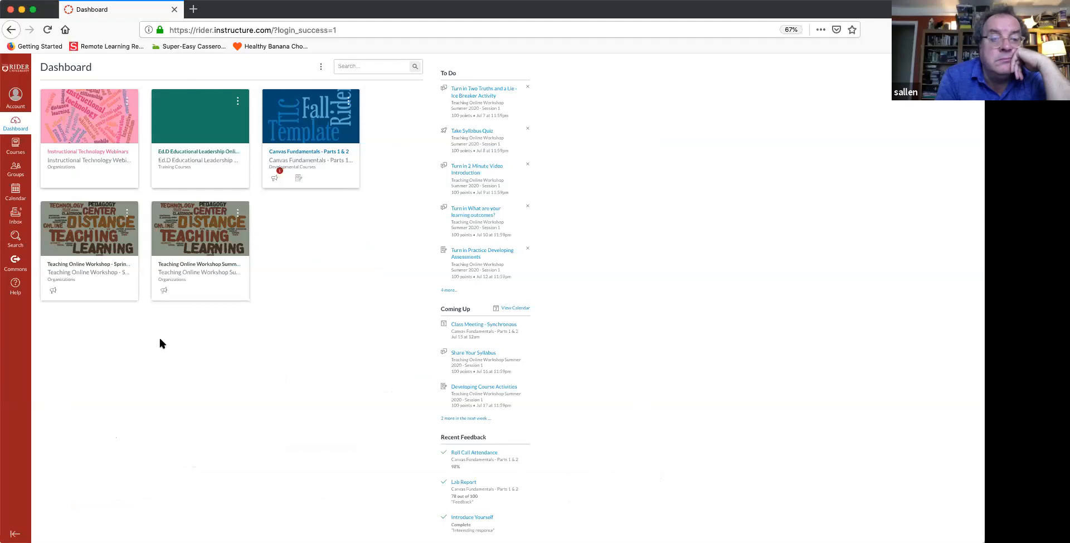
pyautogui.click(325, 155)
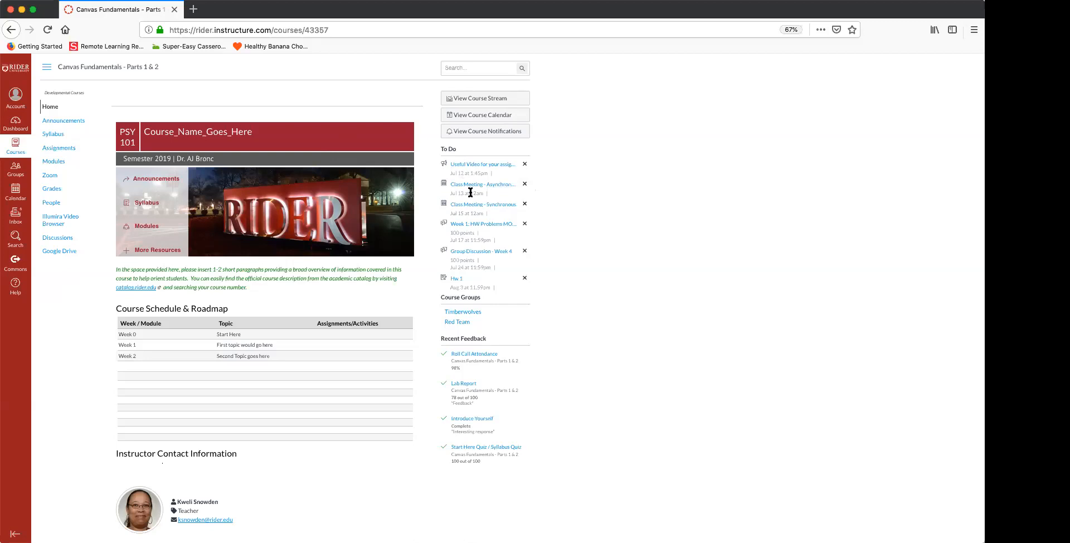
pyautogui.scroll(-1, 477, 175)
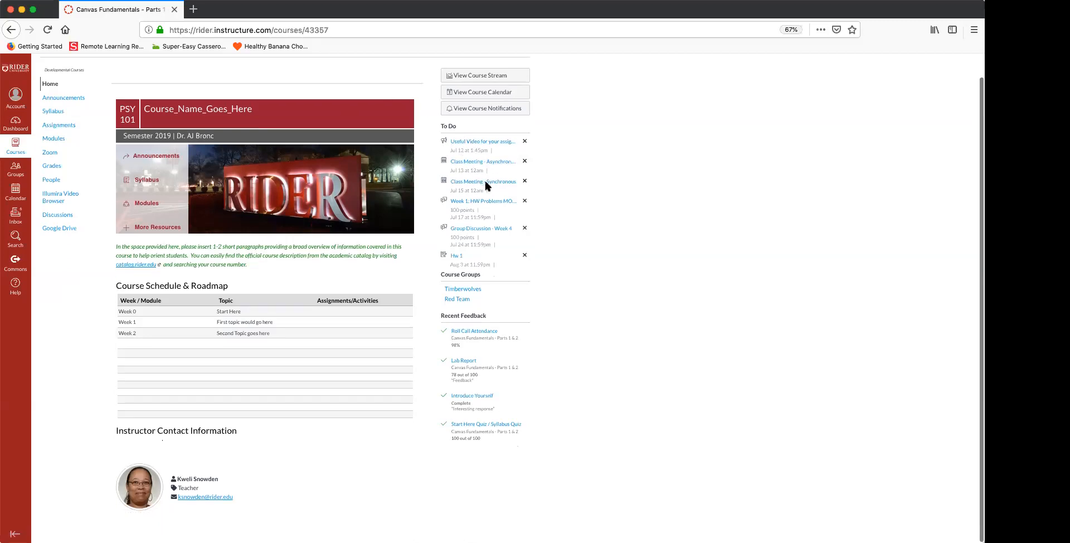
pyautogui.scroll(1, 485, 186)
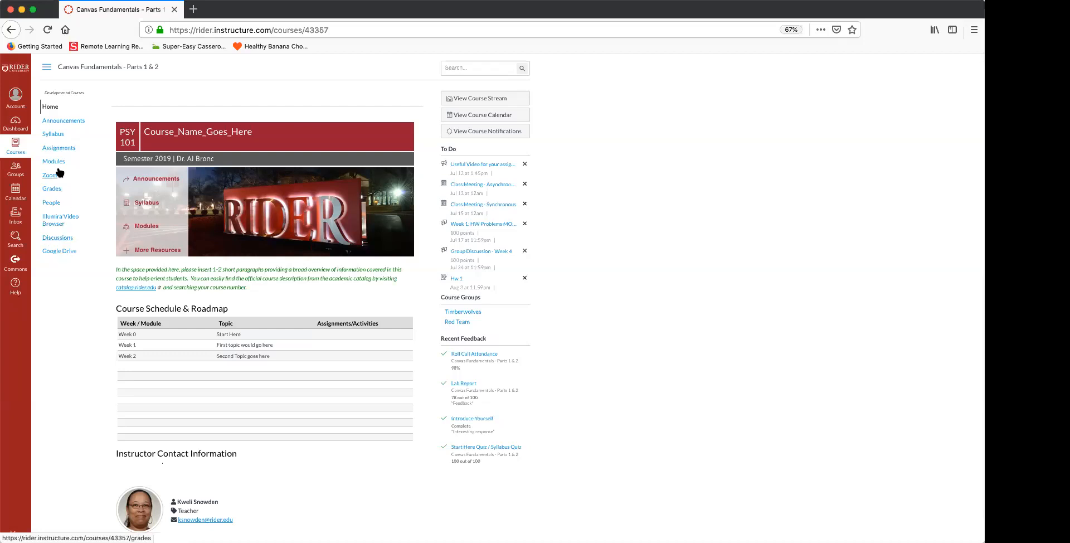
# View the course's Assignments and Discussions pages as the student, and return to the course home page.
pyautogui.click(55, 149)
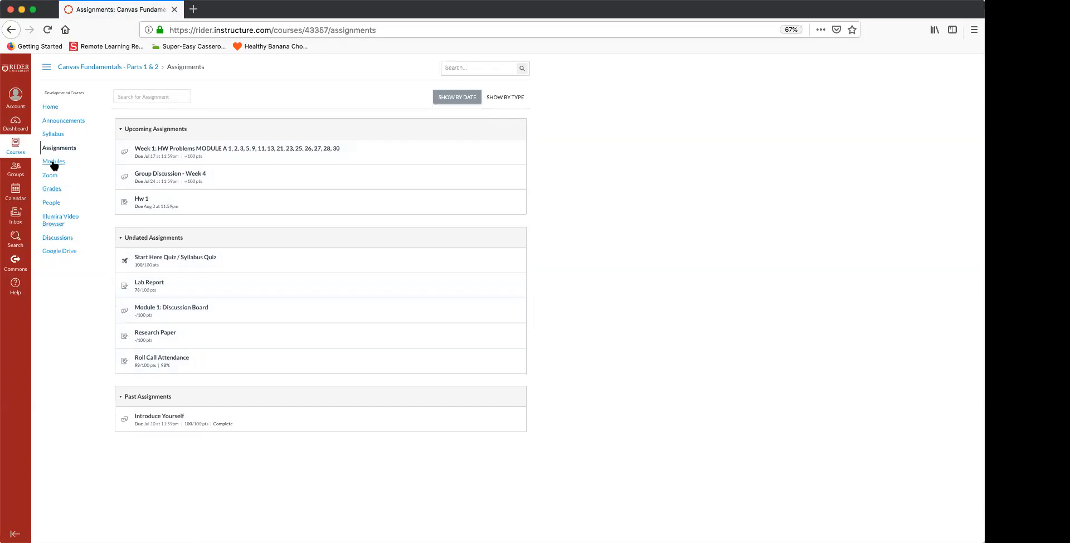
pyautogui.click(59, 240)
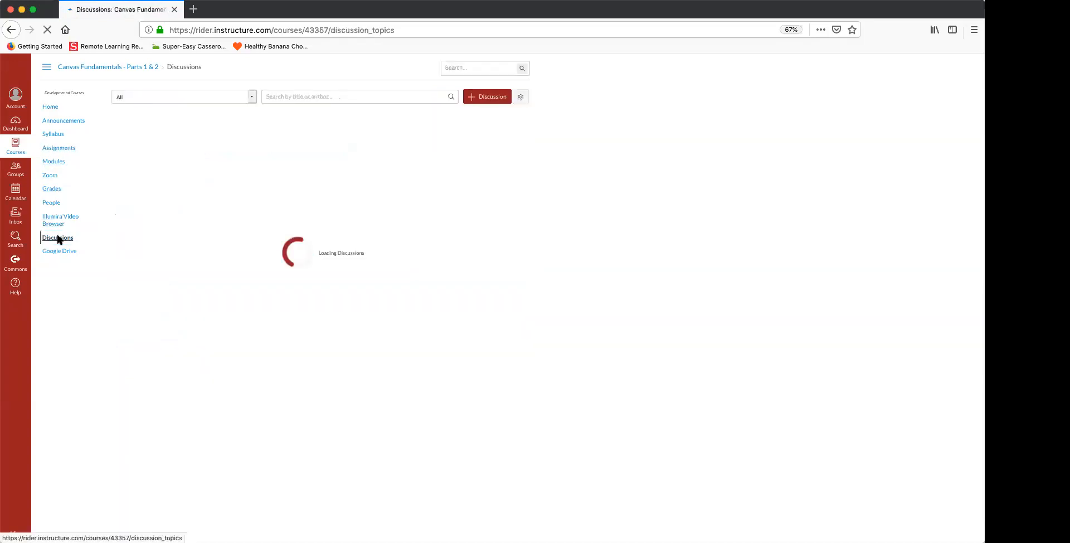
pyautogui.click(49, 107)
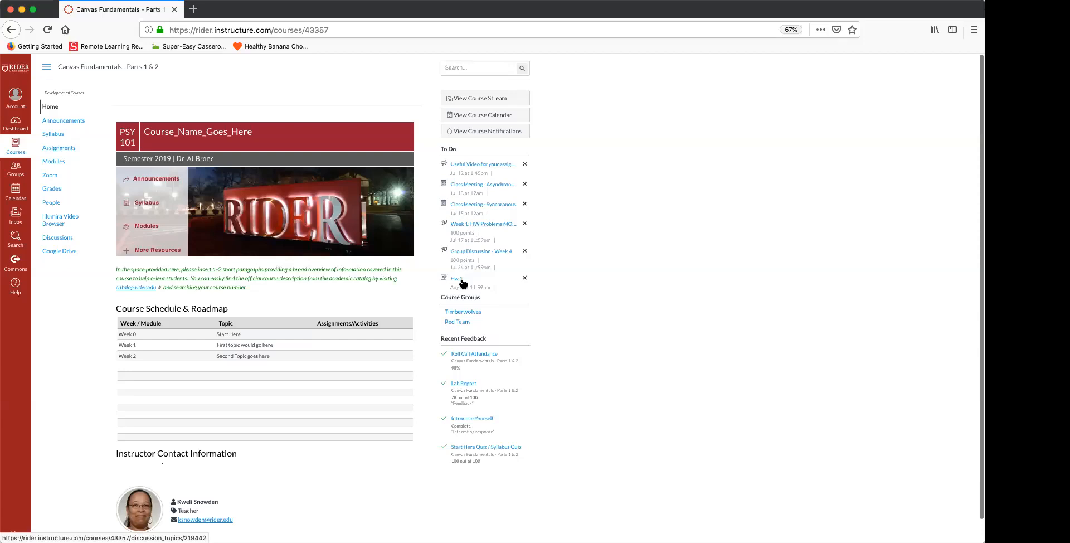
# Find the Course Summary at the end of the student's syllabus and open the Week 1: HW Problems discussion from it.
pyautogui.click(52, 136)
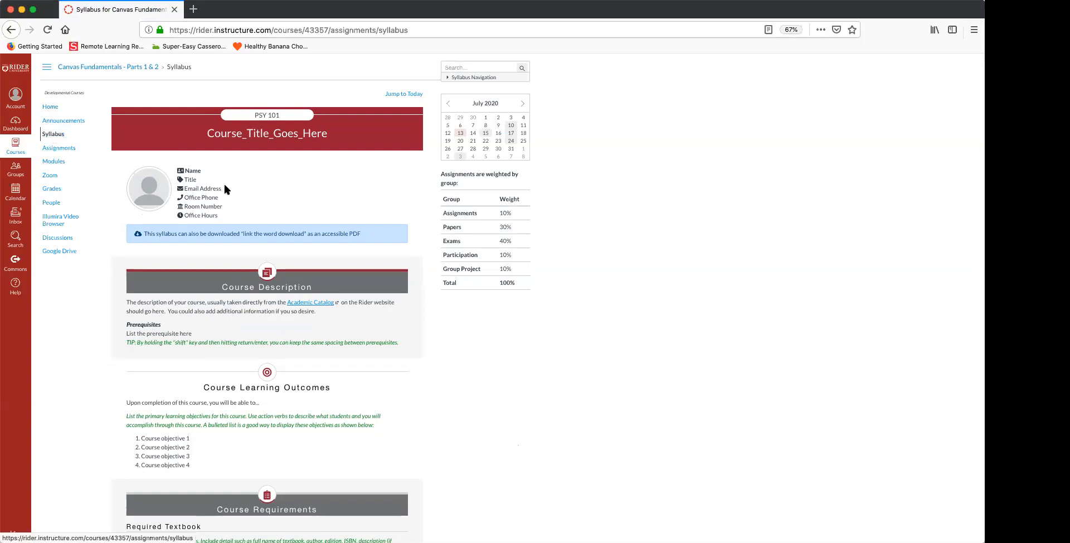
pyautogui.scroll(-15, 223, 214)
pyautogui.scroll(-3, 225, 221)
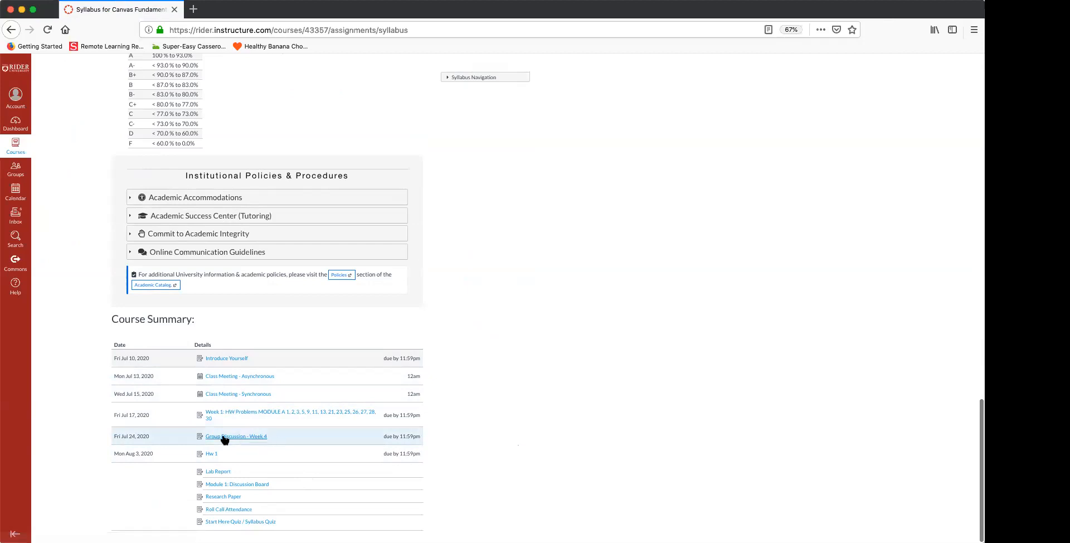
pyautogui.click(253, 415)
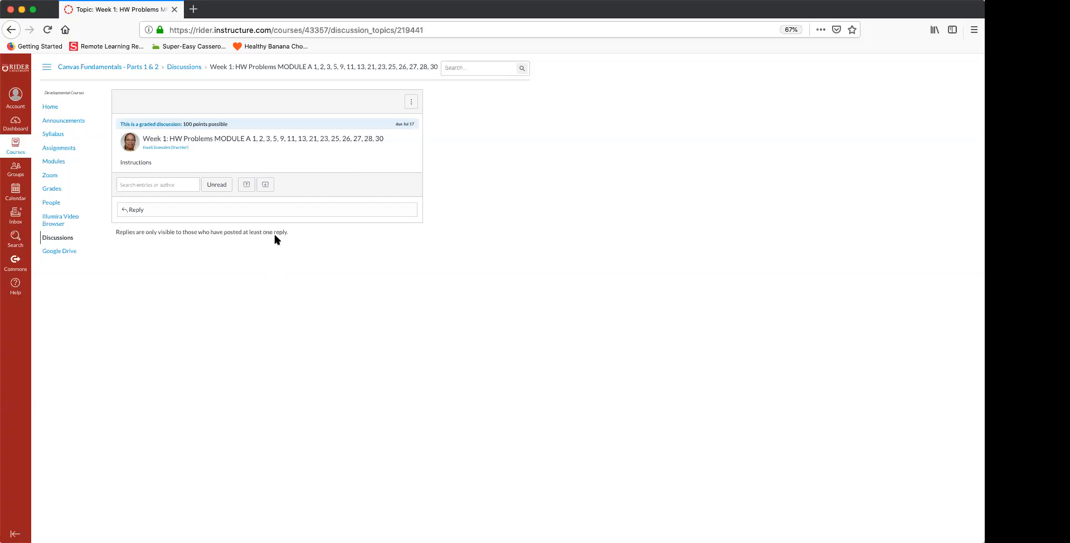
# Post the reply "com pose response" to the Week 1: HW Problems discussion as the student.
pyautogui.moveTo(296, 232); pyautogui.dragTo(99, 234)
pyautogui.click(291, 334)
pyautogui.click(127, 210)
pyautogui.click(153, 252)
pyautogui.write('com p')
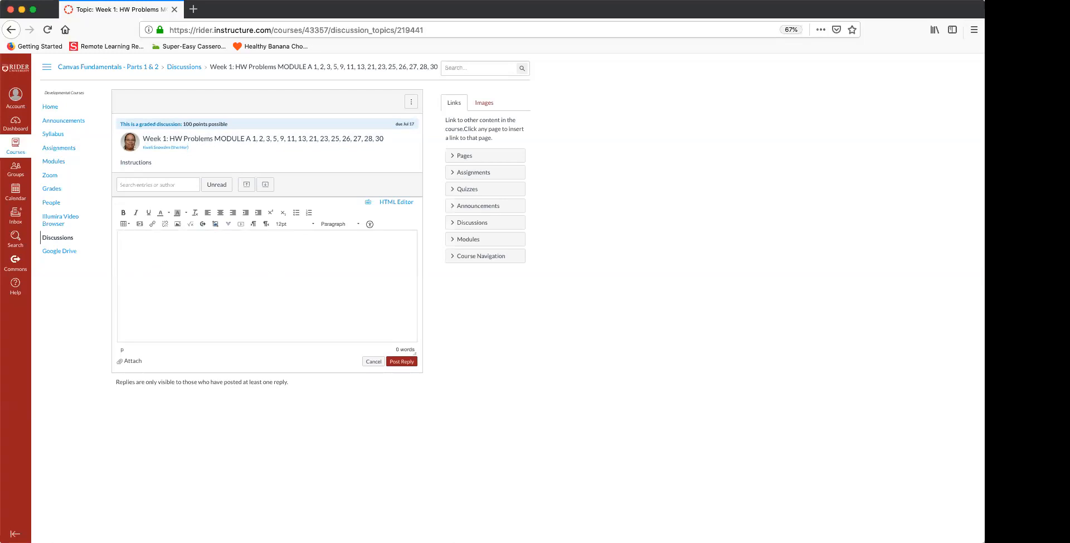
pyautogui.write('ose reso')
pyautogui.press('BackSpace')
pyautogui.write('ponse')
pyautogui.click(410, 361)
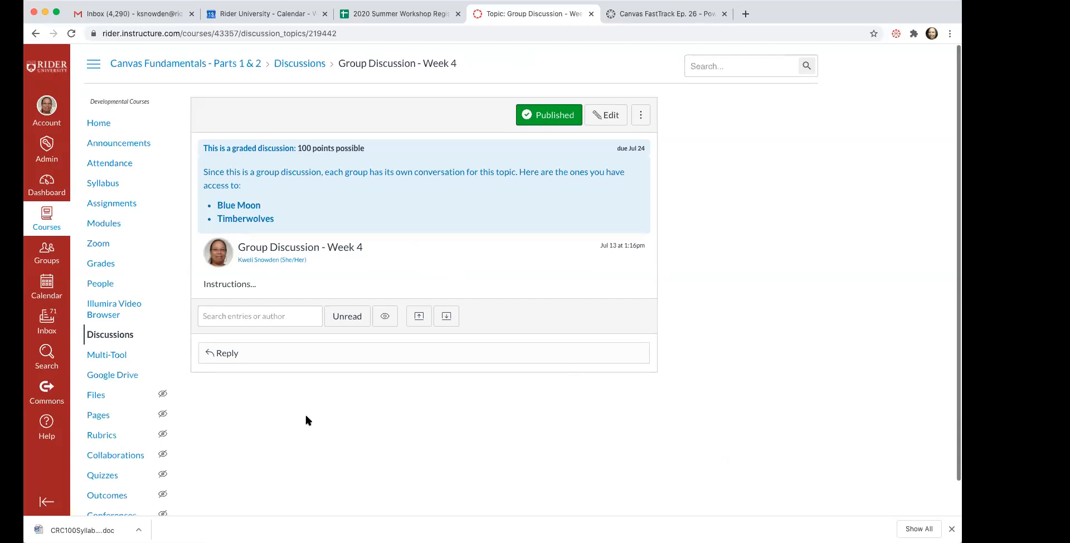
# Open the Week 1: HW Problems discussion for editing as the instructor, review its options, save it, and look at the student's reply.
pyautogui.click(107, 335)
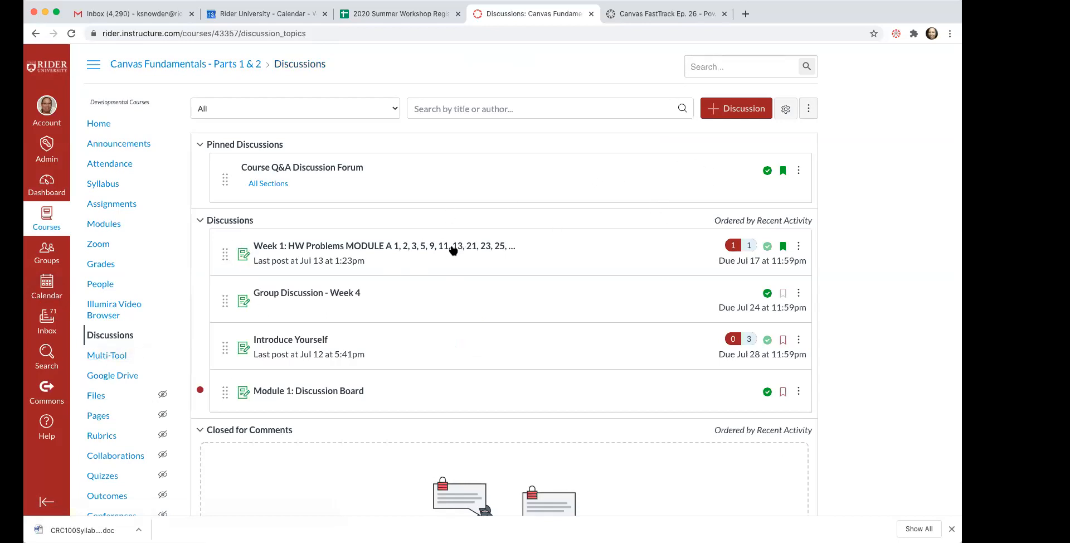
pyautogui.click(290, 249)
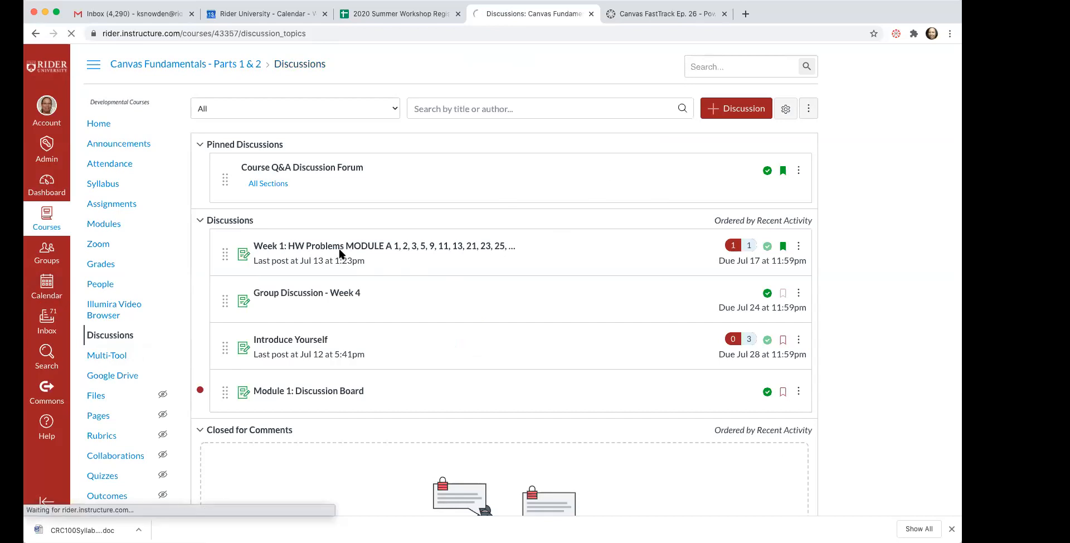
pyautogui.click(618, 115)
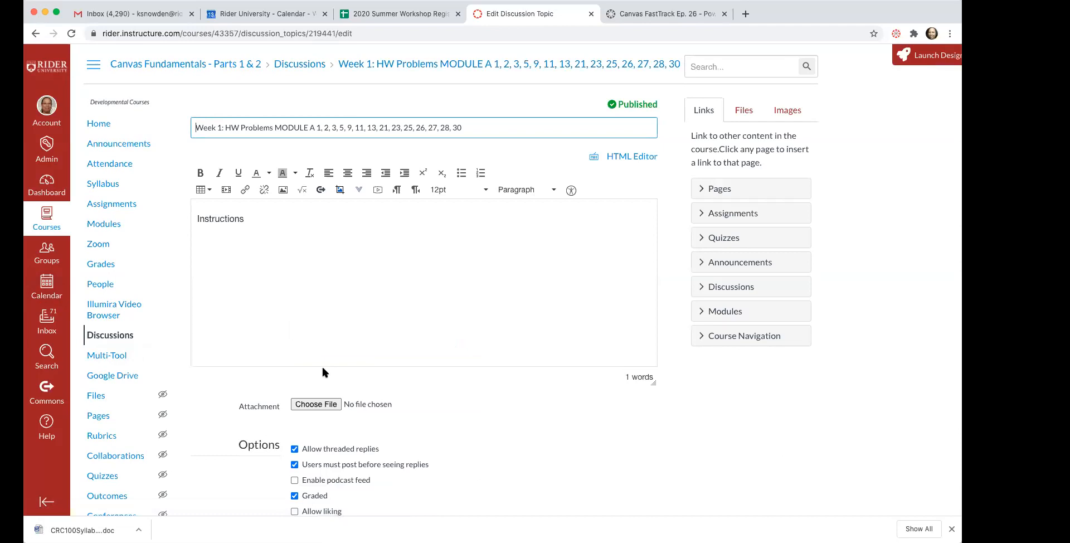
pyautogui.scroll(-3, 322, 364)
pyautogui.scroll(-1, 324, 367)
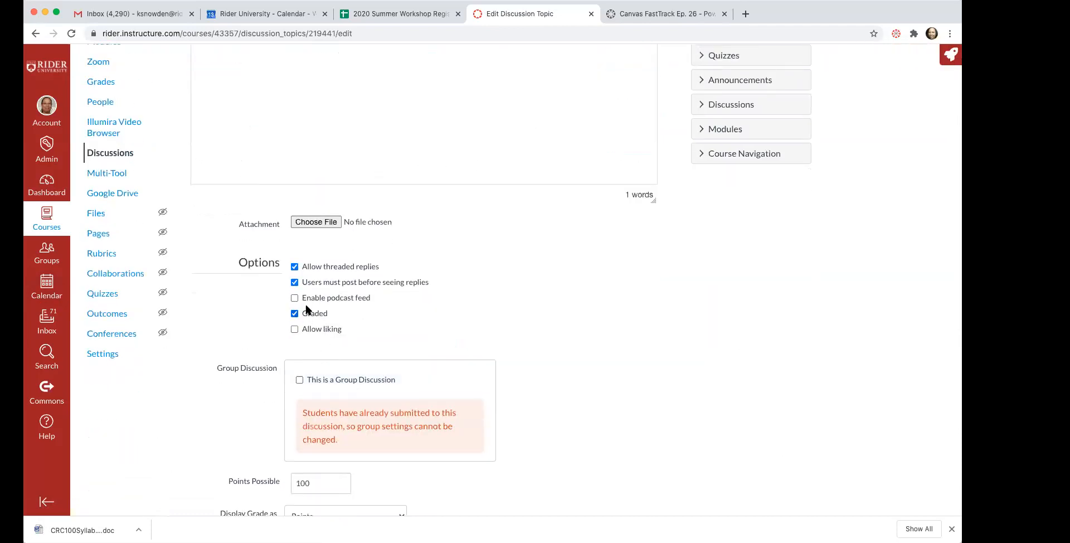
pyautogui.scroll(-8, 608, 380)
pyautogui.click(644, 484)
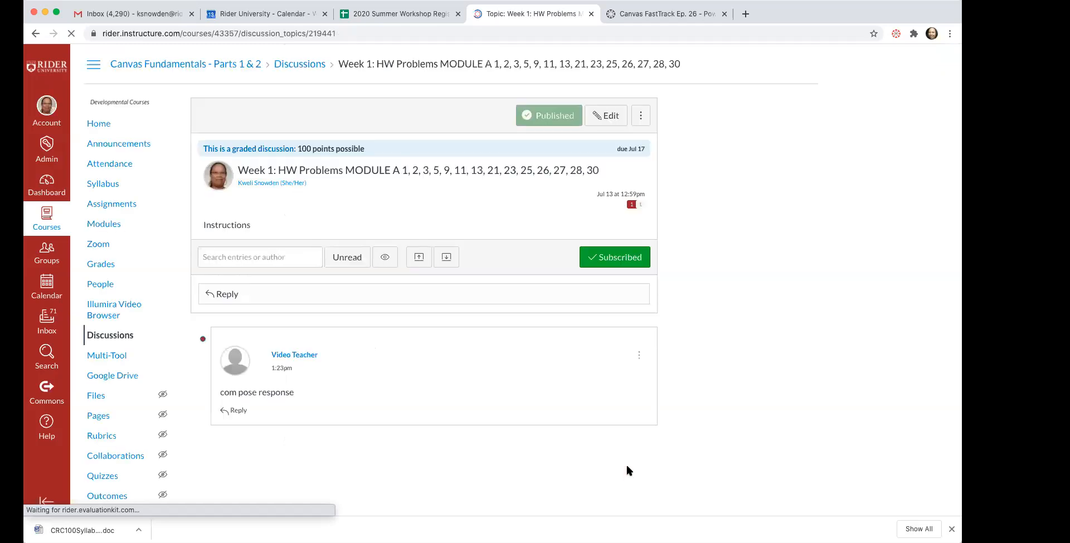
pyautogui.scroll(-1, 595, 399)
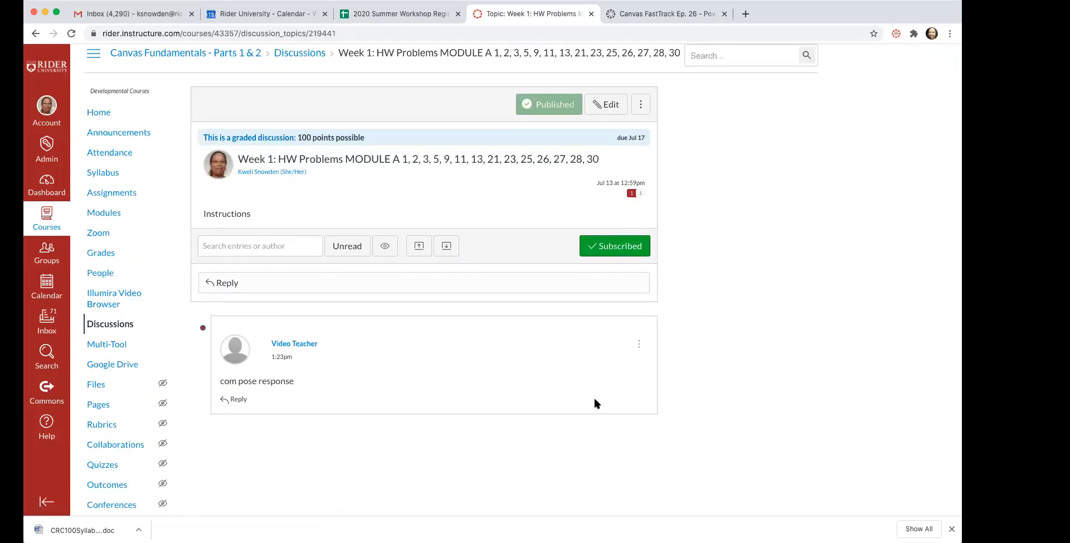
pyautogui.scroll(-1, 572, 325)
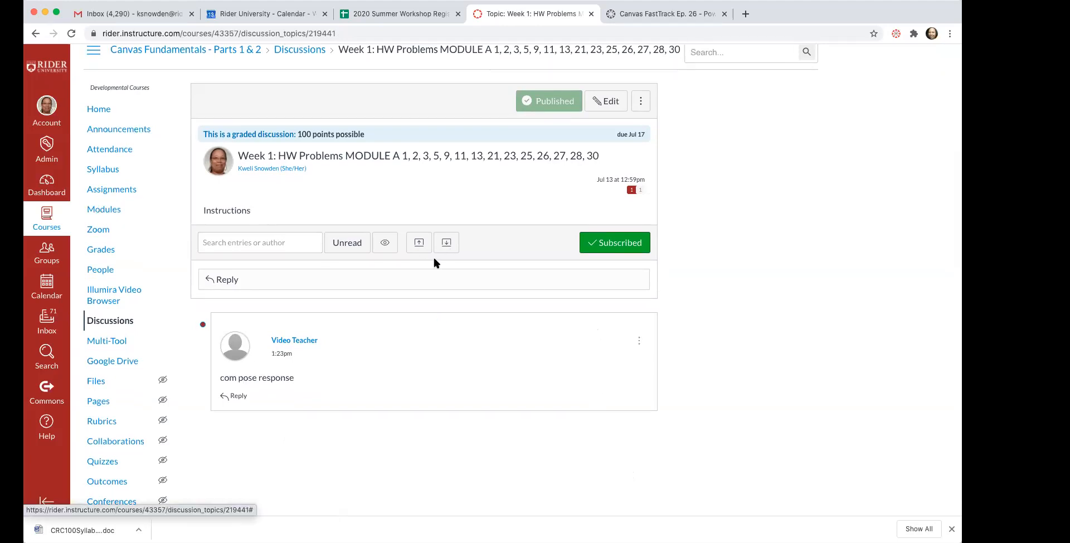
# Reopen the Week 1: HW Problems discussion from the discussions list and view the student's submission in SpeedGrader.
pyautogui.click(118, 323)
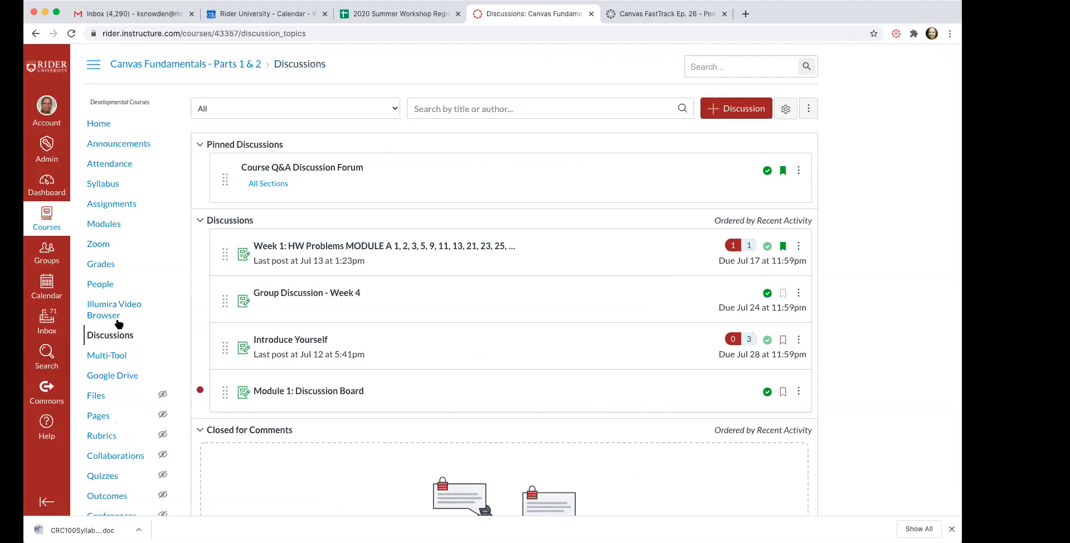
pyautogui.scroll(-1, 119, 324)
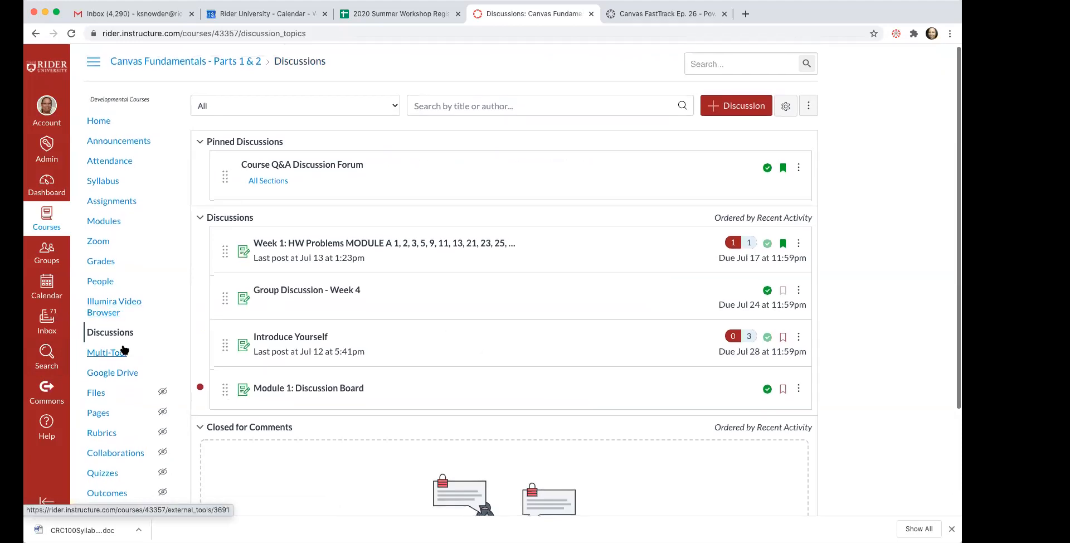
pyautogui.click(362, 244)
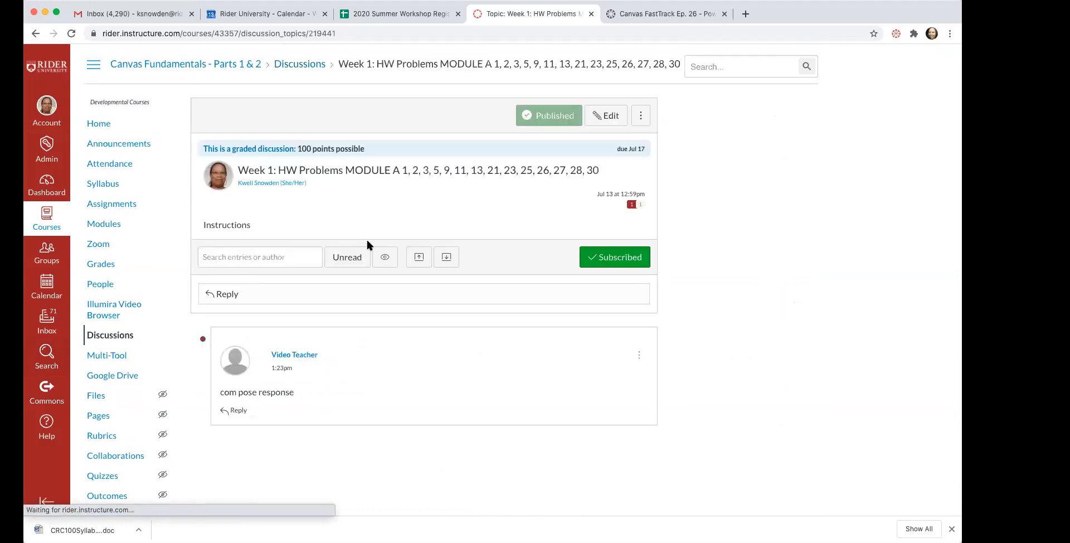
pyautogui.click(642, 115)
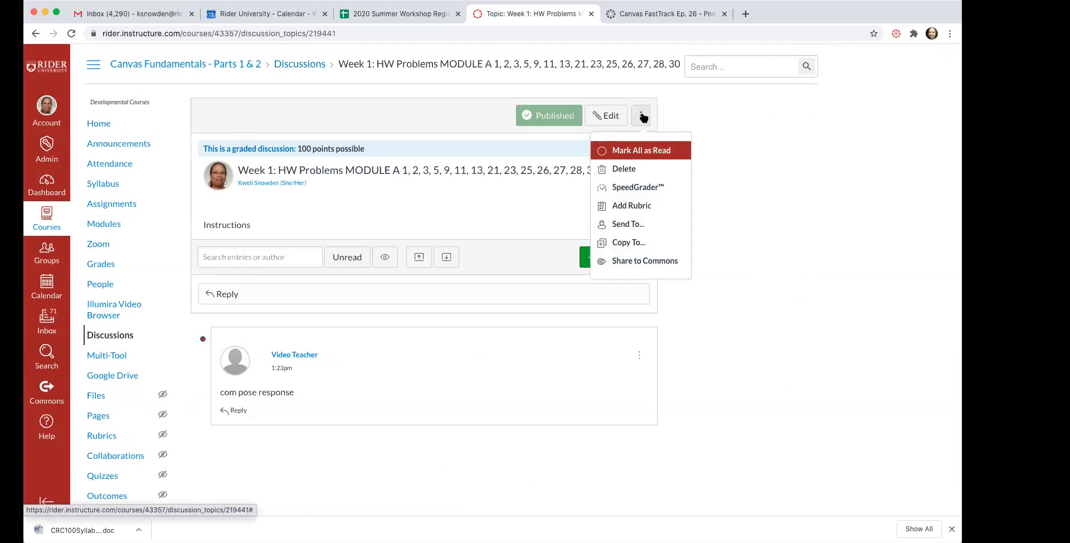
pyautogui.click(632, 190)
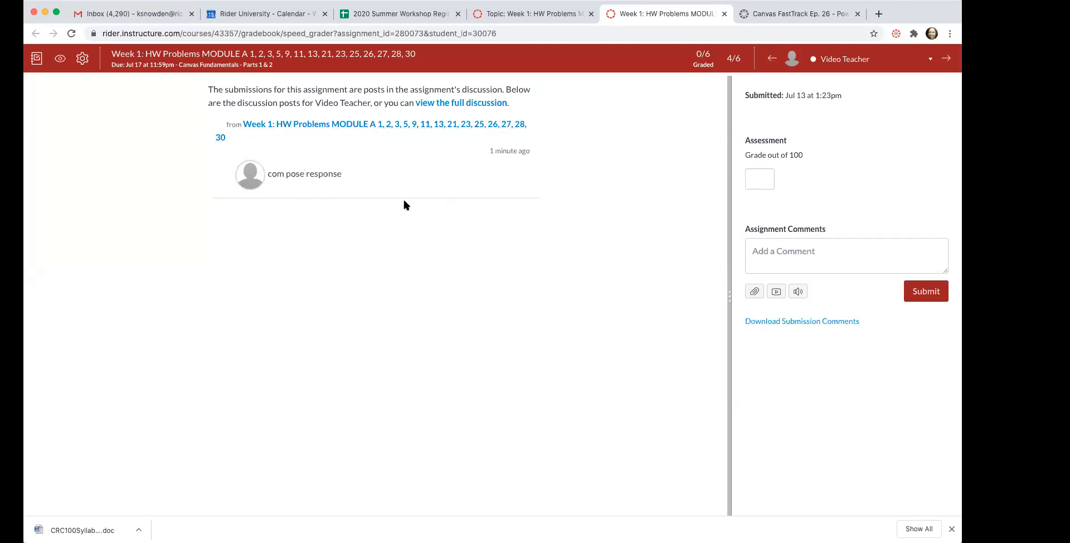
# Grade the student's Week 1: HW Problems submission 90 out of 100 and submit the comment "Text feedback".
pyautogui.click(758, 178)
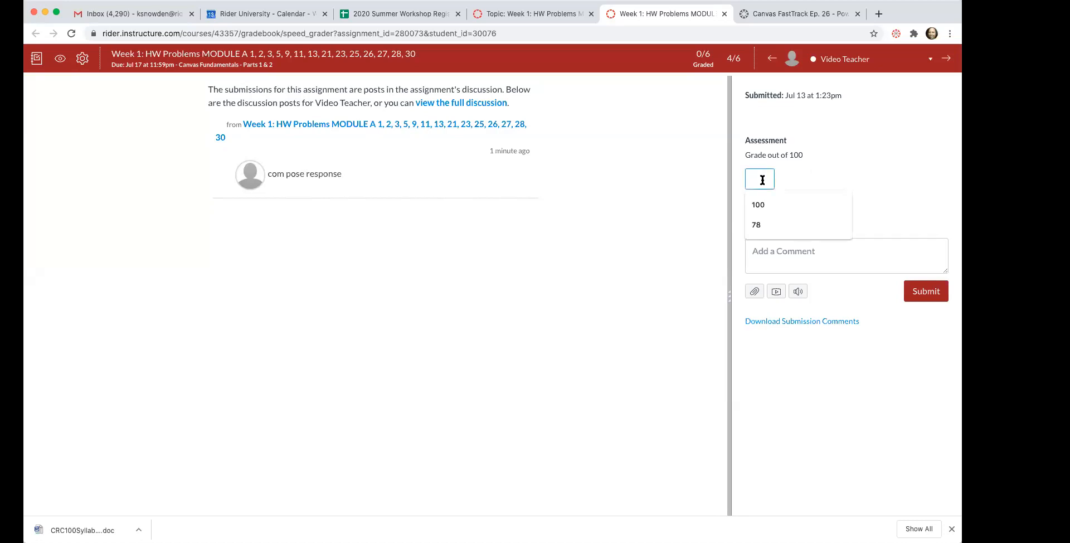
pyautogui.write('90')
pyautogui.click(796, 243)
pyautogui.write('Text feedback')
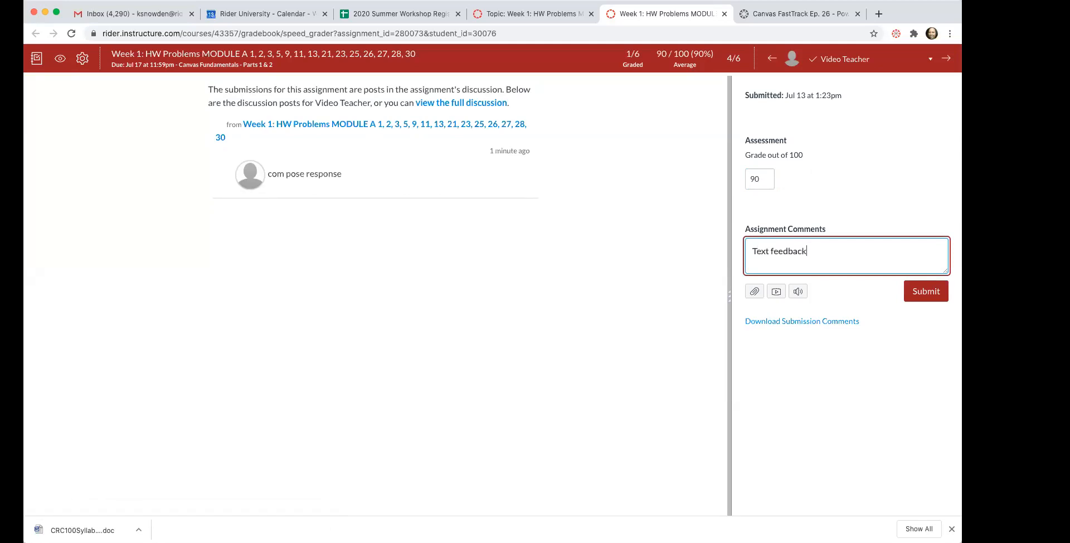
pyautogui.click(933, 295)
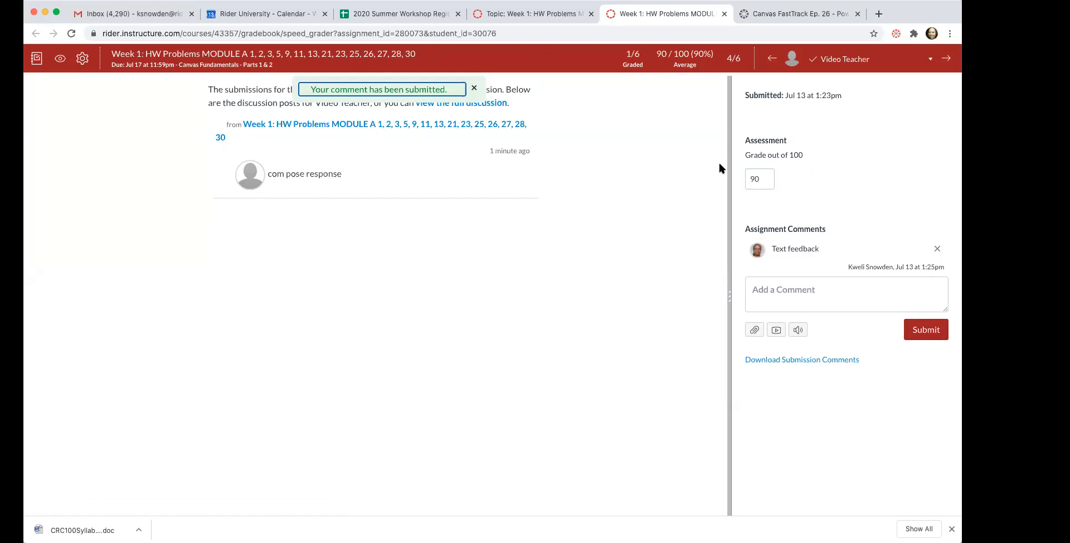
pyautogui.click(474, 88)
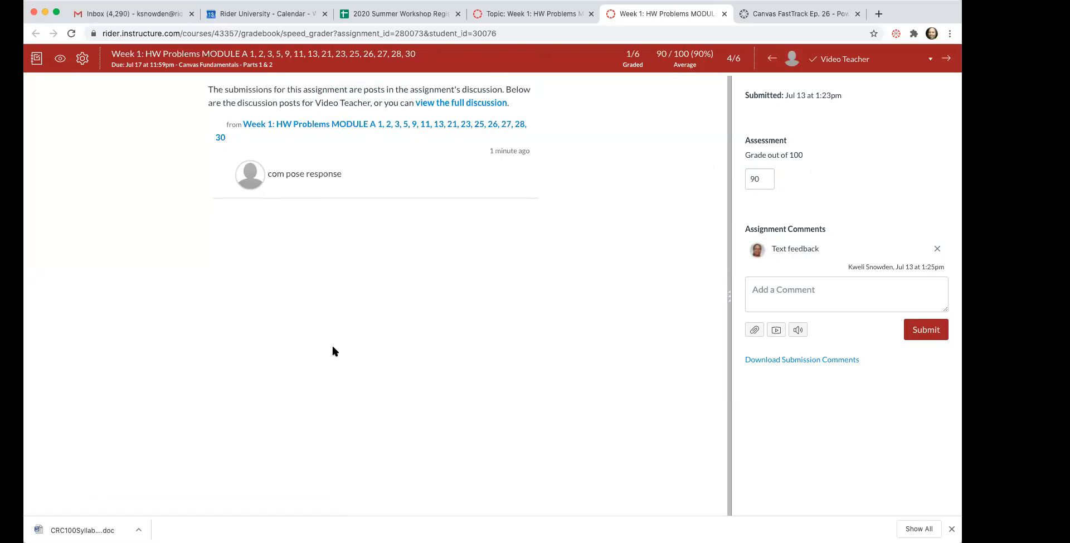
# View the full Week 1: HW Problems discussion from within SpeedGrader, read through it, and close SpeedGrader.
pyautogui.click(476, 105)
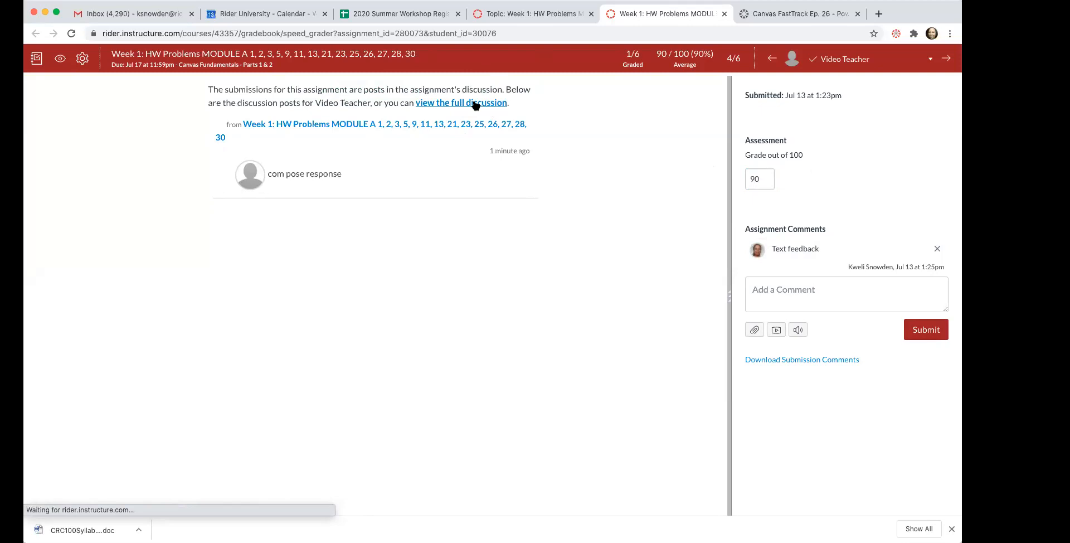
pyautogui.scroll(-2, 532, 181)
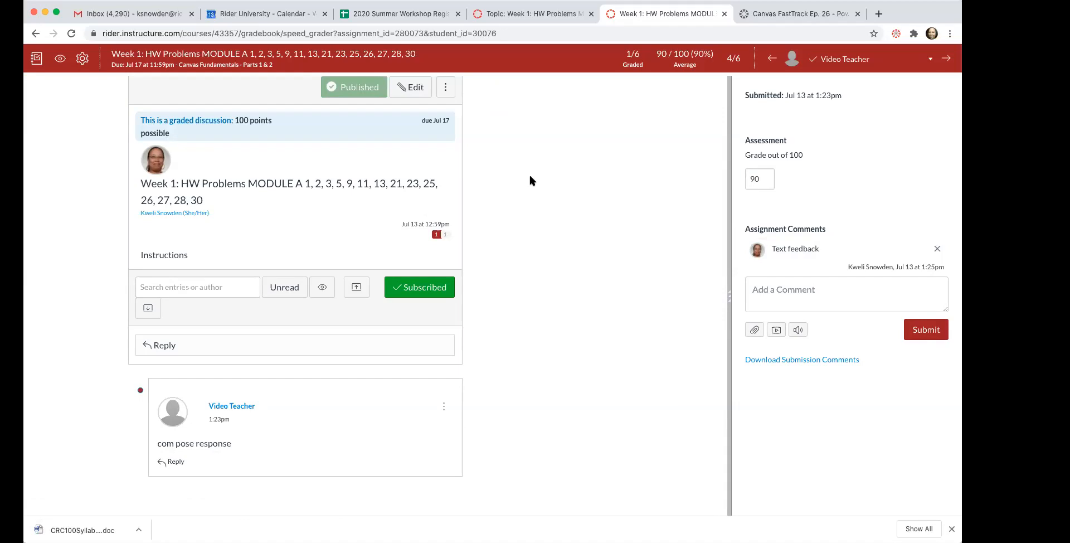
pyautogui.scroll(1, 518, 201)
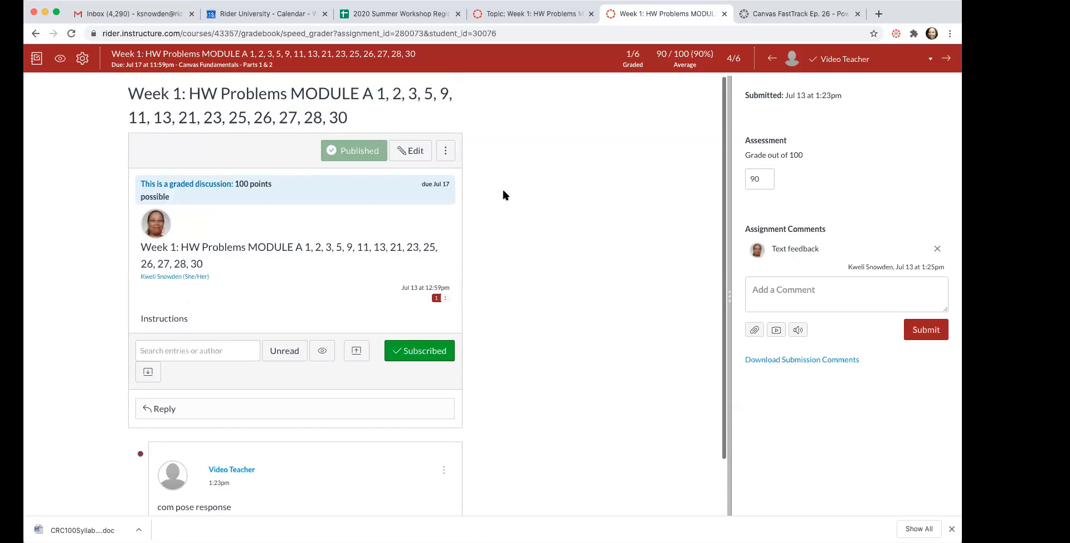
pyautogui.click(724, 14)
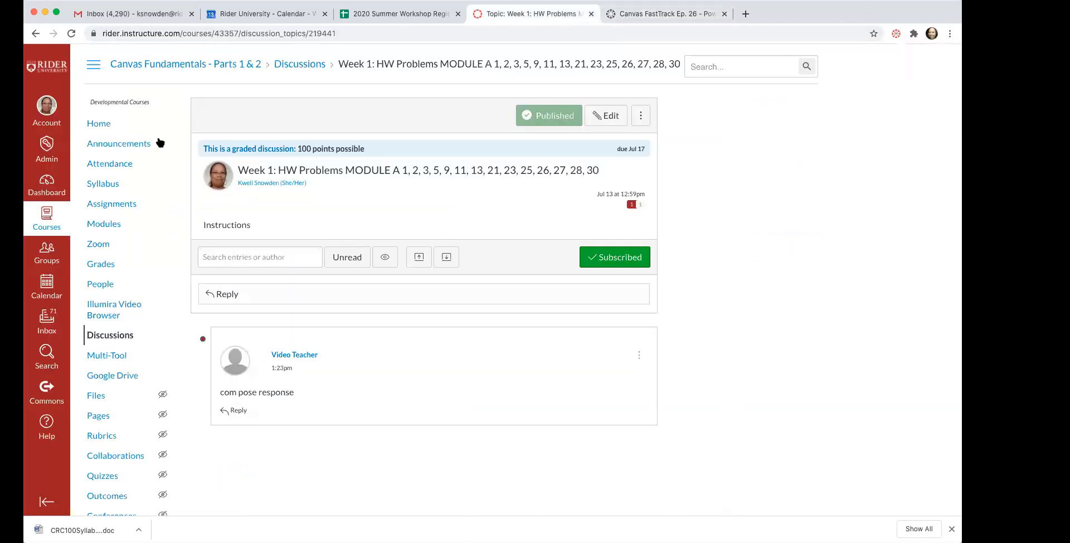
# Open the Introduce Yourself discussion from the course's discussions list and view its submissions in SpeedGrader.
pyautogui.click(113, 336)
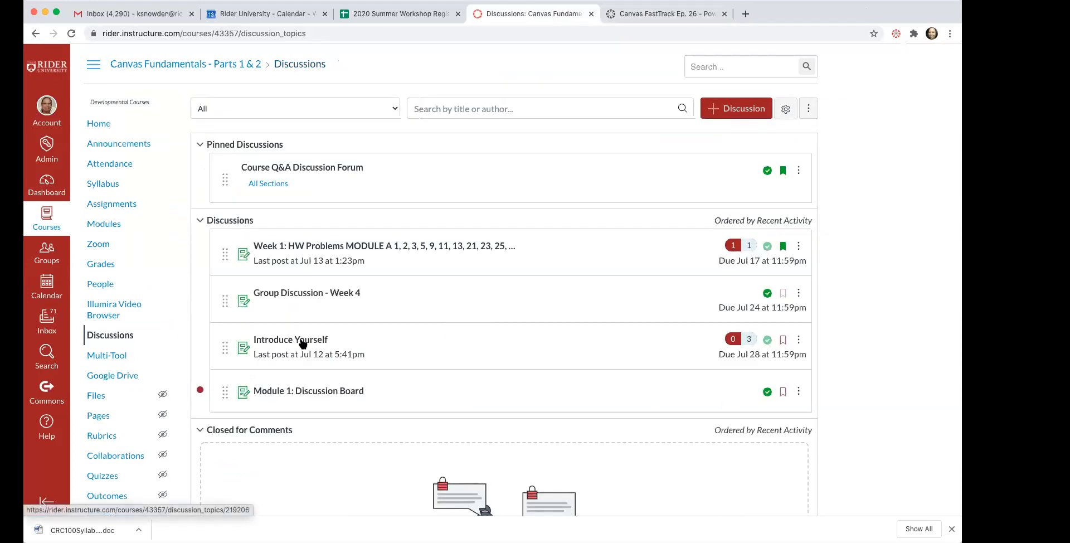
pyautogui.click(303, 344)
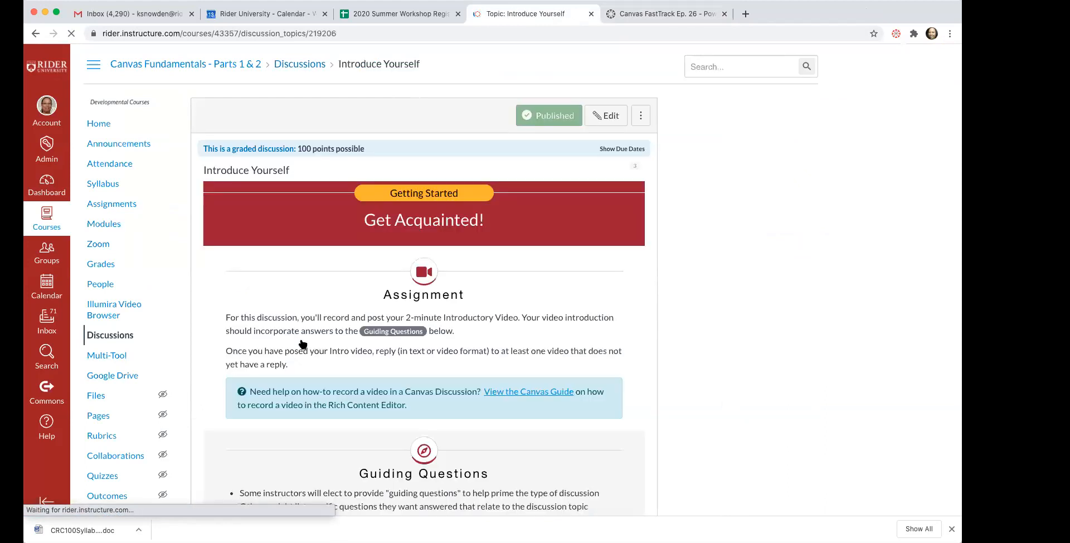
pyautogui.click(644, 115)
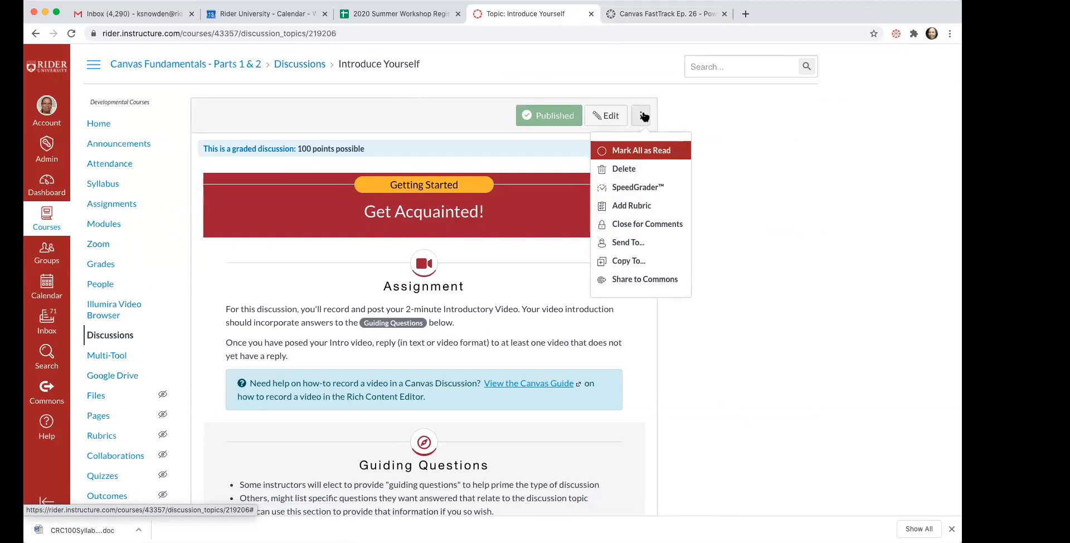
pyautogui.click(639, 189)
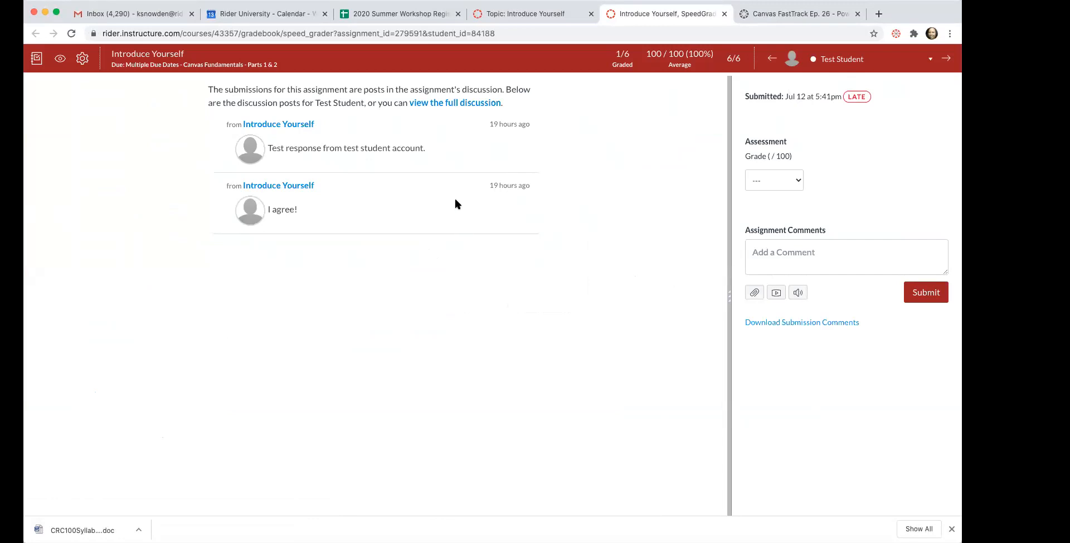
# Grade the Test Student's Introduce Yourself submission as Complete, submit the comment "Provide feedback", and close SpeedGrader.
pyautogui.click(799, 183)
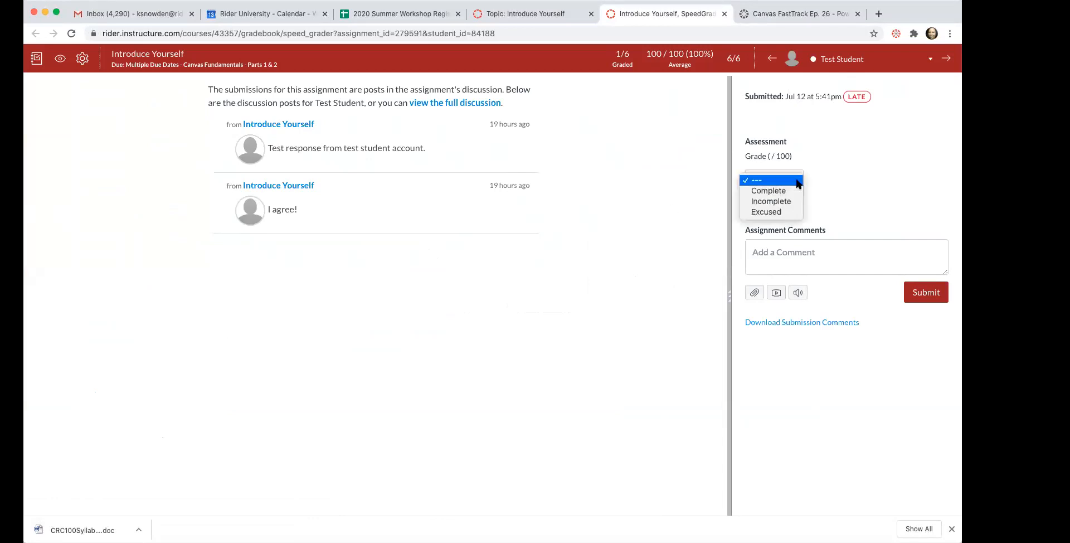
pyautogui.click(796, 192)
pyautogui.click(786, 255)
pyautogui.write('Provi')
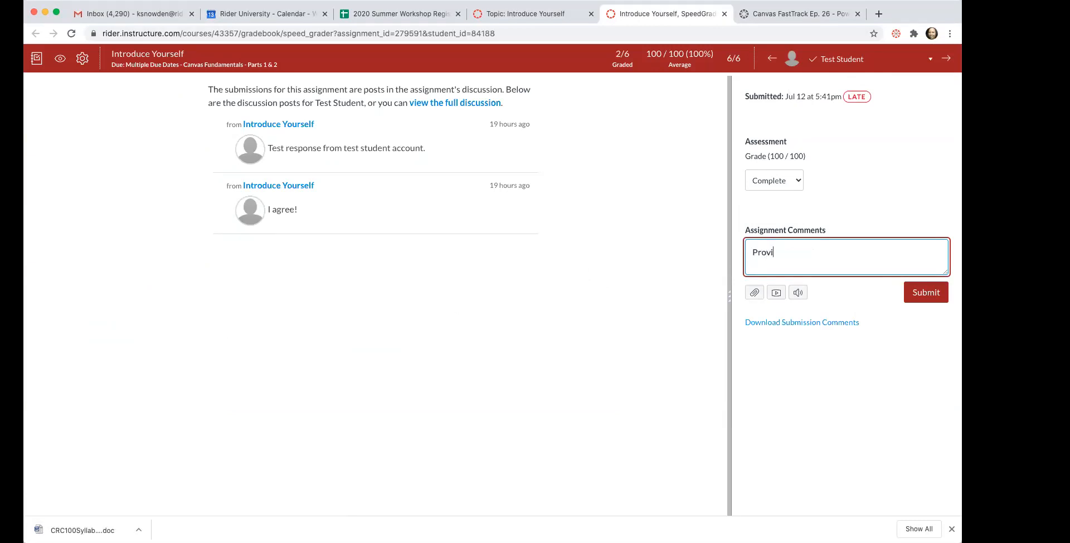
pyautogui.write('de feedback')
pyautogui.click(937, 295)
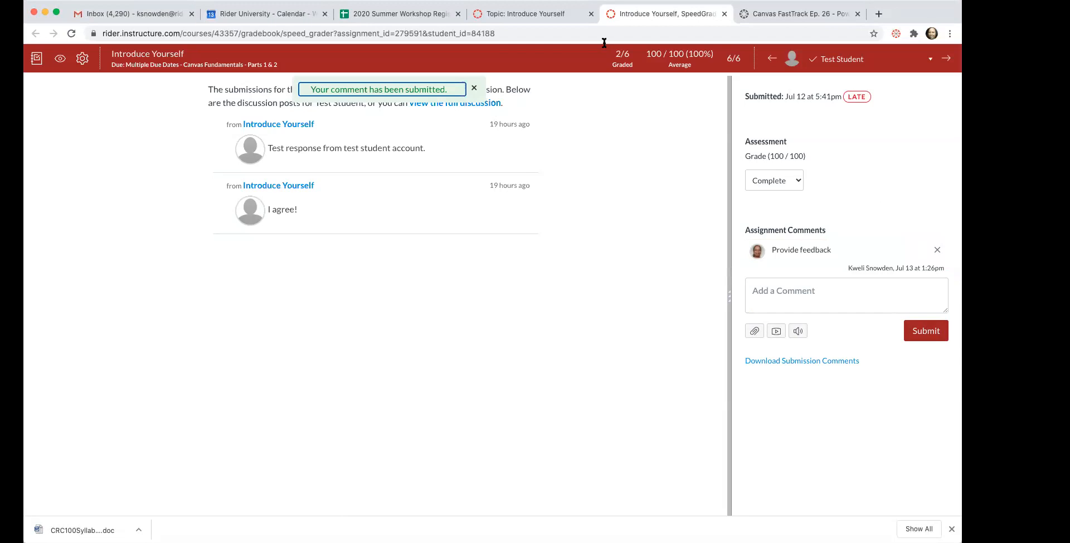
pyautogui.click(724, 13)
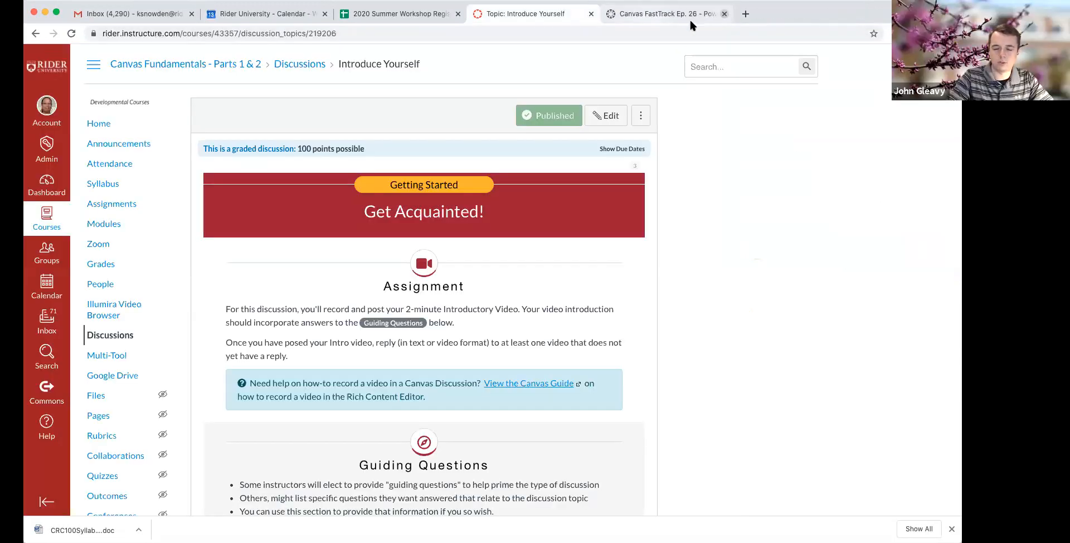
# Look over the management options of the Introduce Yourself discussion and read through its student replies.
pyautogui.click(640, 116)
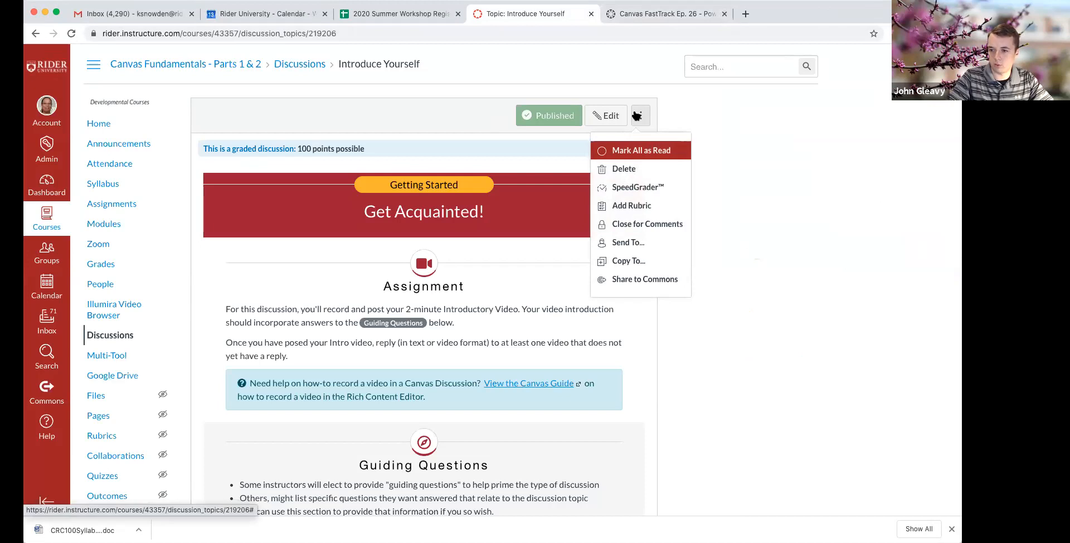
pyautogui.click(742, 142)
pyautogui.scroll(-5, 741, 142)
pyautogui.scroll(-7, 743, 149)
pyautogui.scroll(-1, 743, 149)
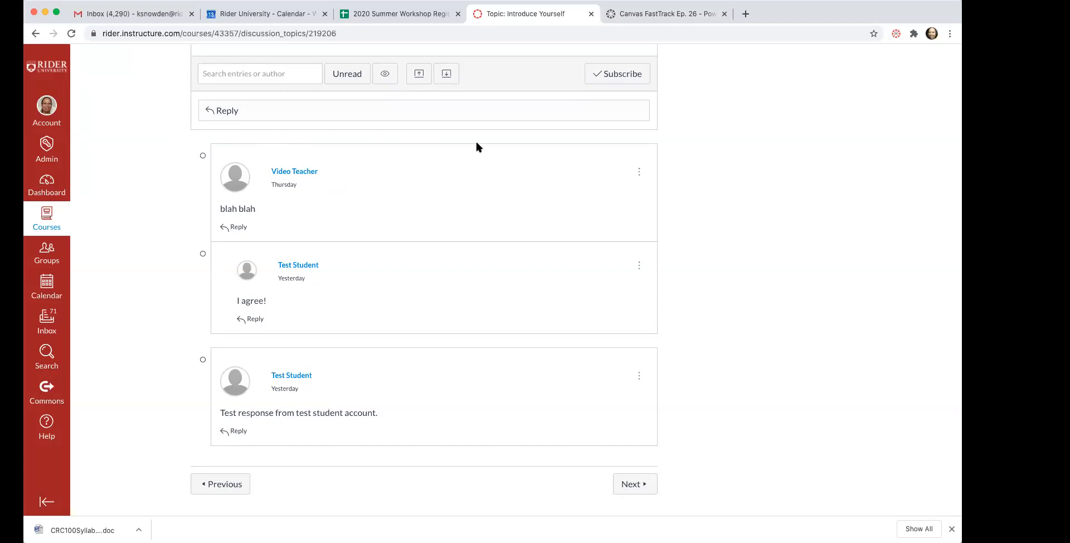
pyautogui.scroll(20, 742, 117)
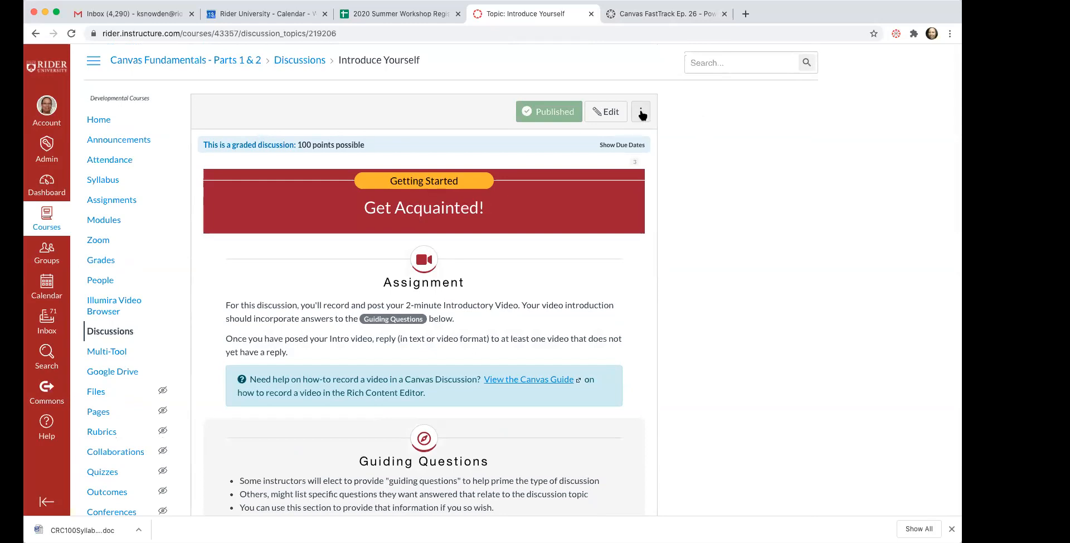
# Add the existing "Creating Engaging Discussion Forum Questions Rubric" to the Introduce Yourself discussion and review its criteria.
pyautogui.click(642, 112)
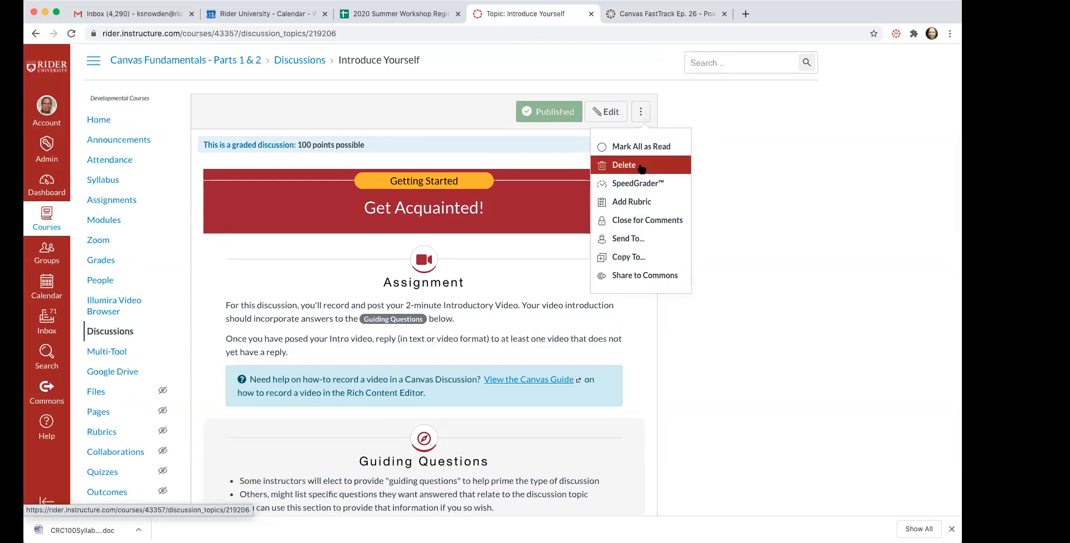
pyautogui.click(641, 205)
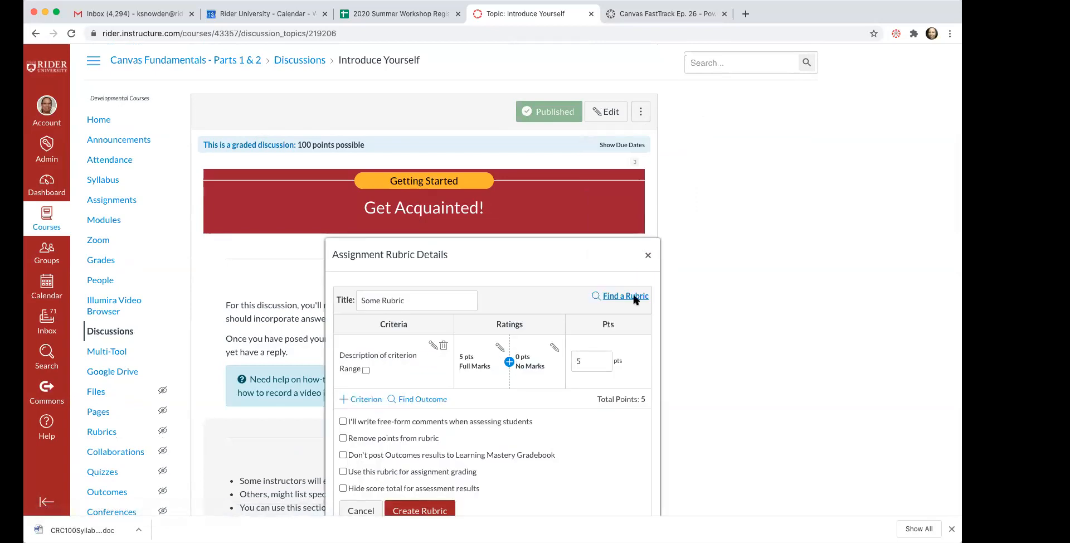
pyautogui.scroll(-3, 614, 432)
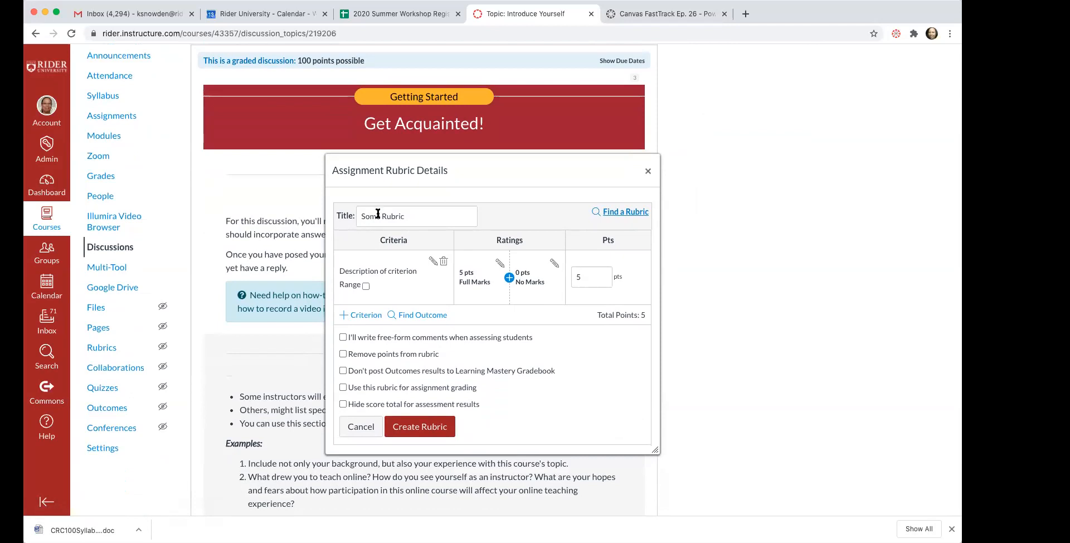
pyautogui.click(627, 212)
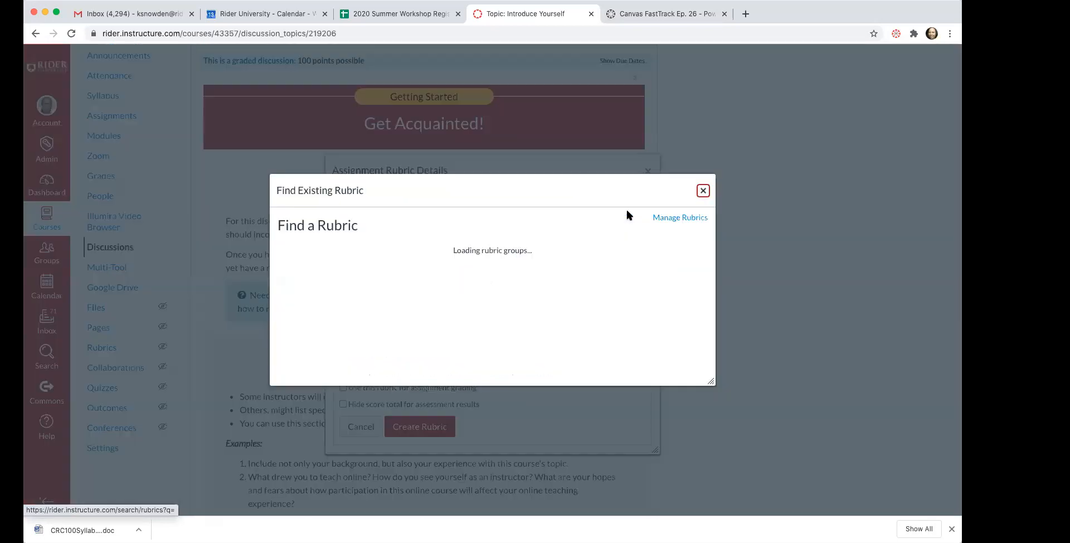
pyautogui.scroll(-5, 451, 273)
pyautogui.scroll(-4, 489, 272)
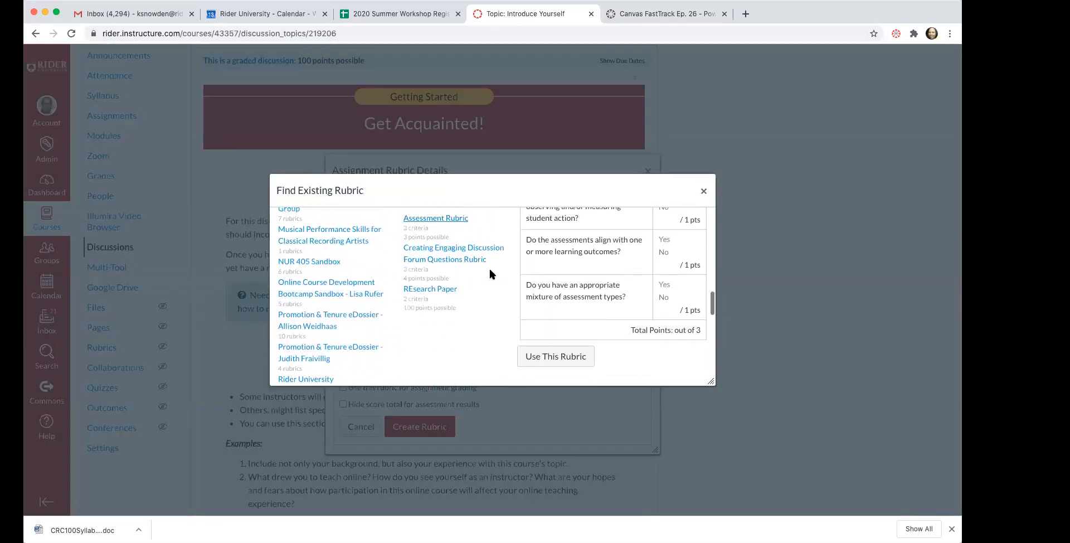
pyautogui.click(459, 248)
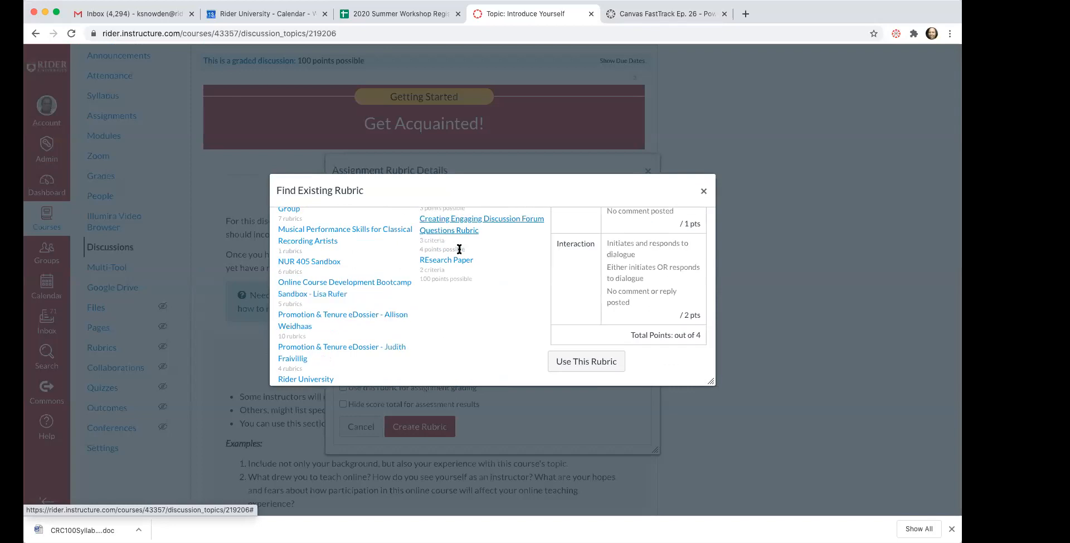
pyautogui.click(593, 362)
pyautogui.scroll(-5, 563, 351)
pyautogui.scroll(4, 564, 354)
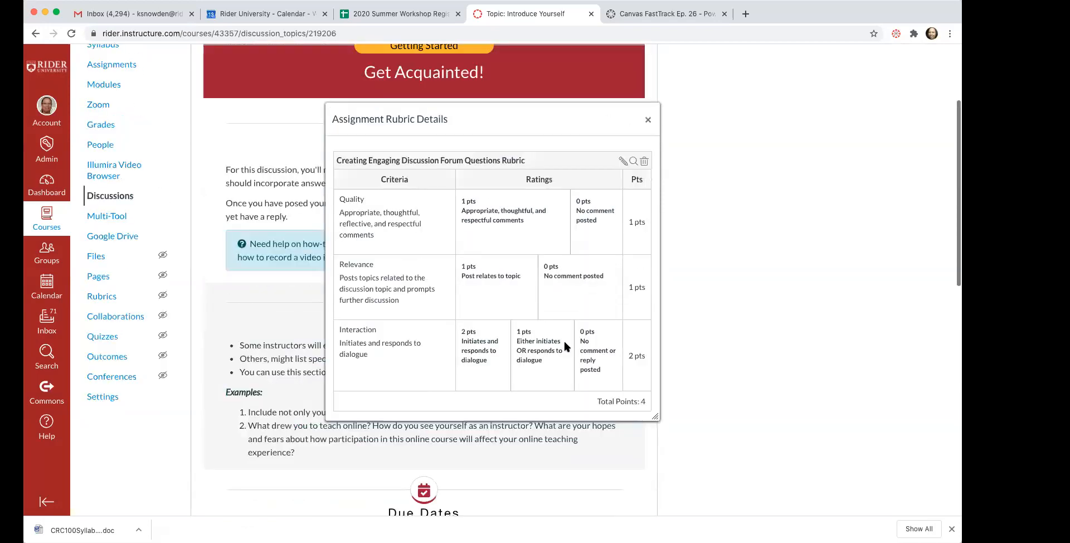
# Edit the attached rubric so it is used for assignment grading, and update it while leaving the assignment points different.
pyautogui.click(622, 228)
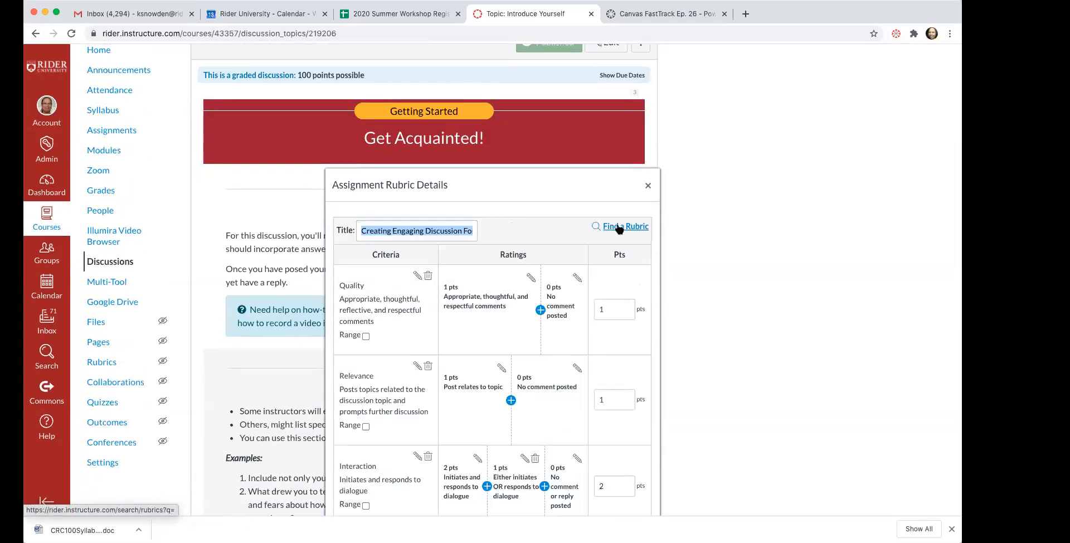
pyautogui.scroll(-5, 563, 298)
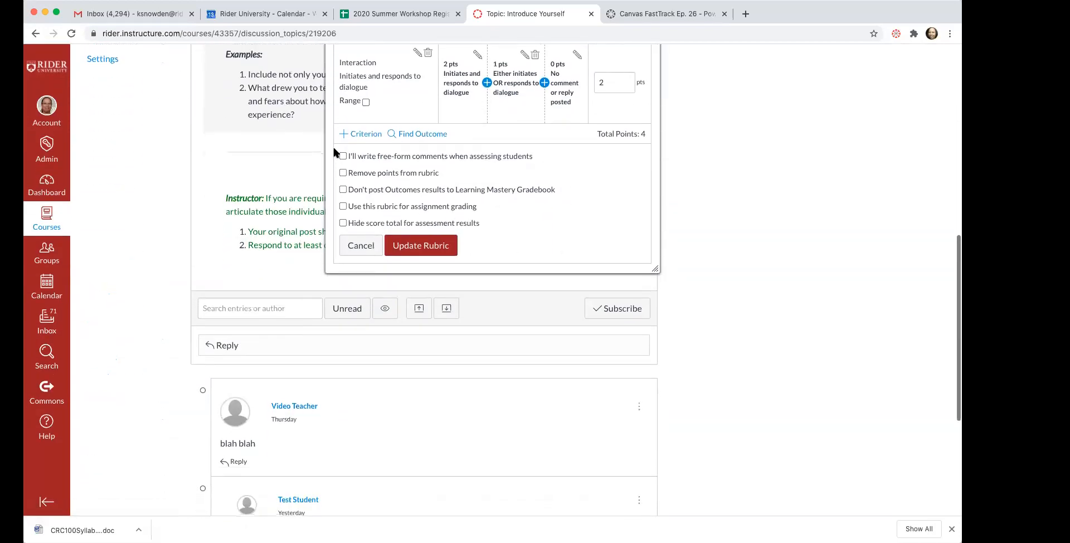
pyautogui.click(344, 207)
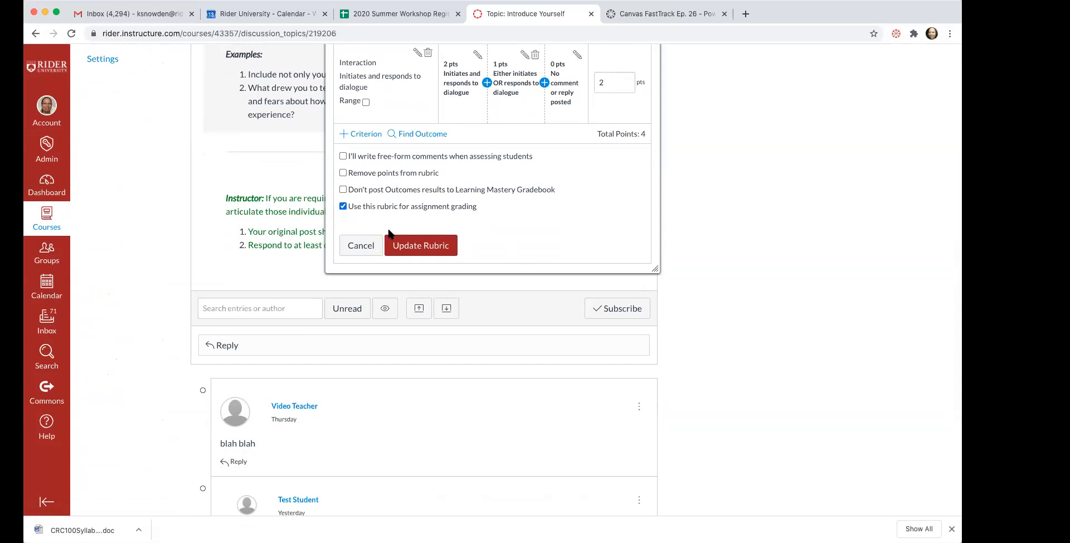
pyautogui.click(445, 249)
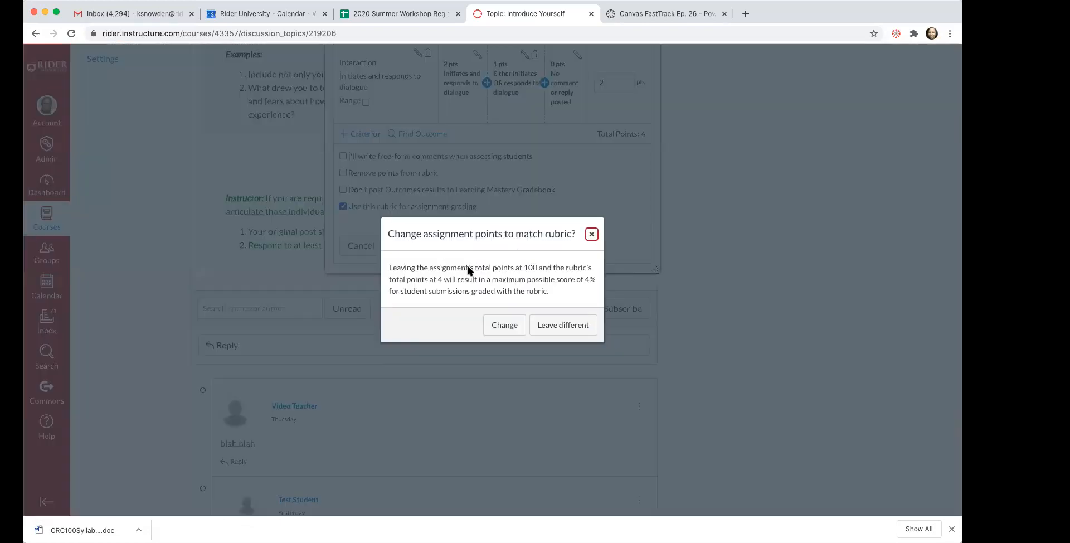
pyautogui.click(562, 327)
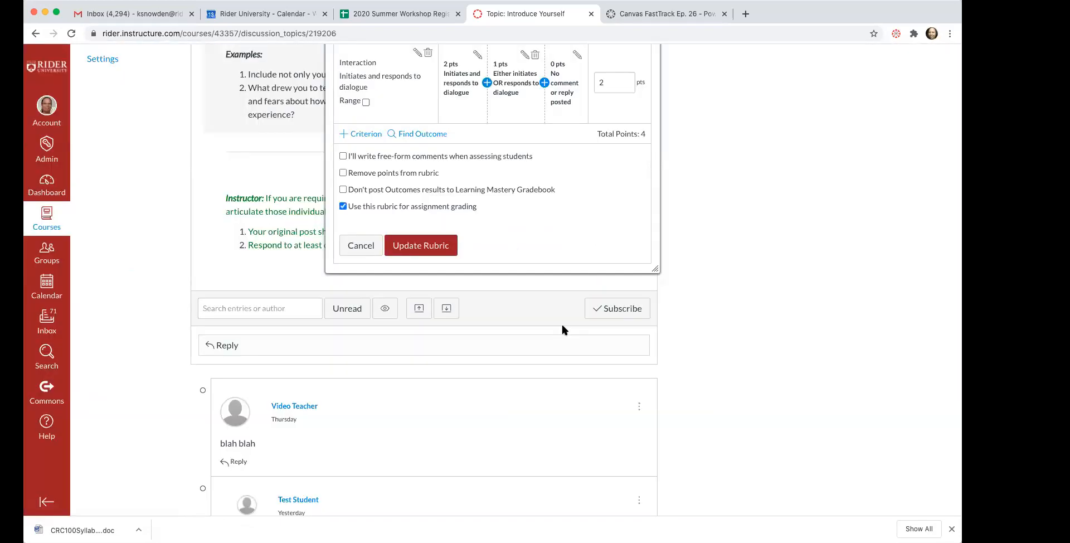
pyautogui.click(436, 249)
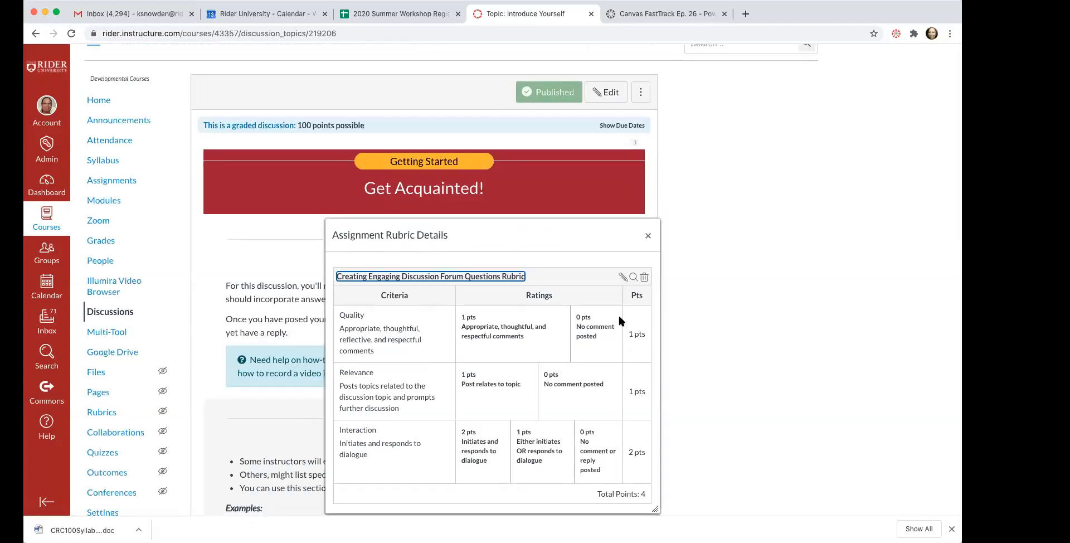
# Review the updated rubric, close its details, and look over the Introduce Yourself discussion and its replies.
pyautogui.scroll(-2, 618, 313)
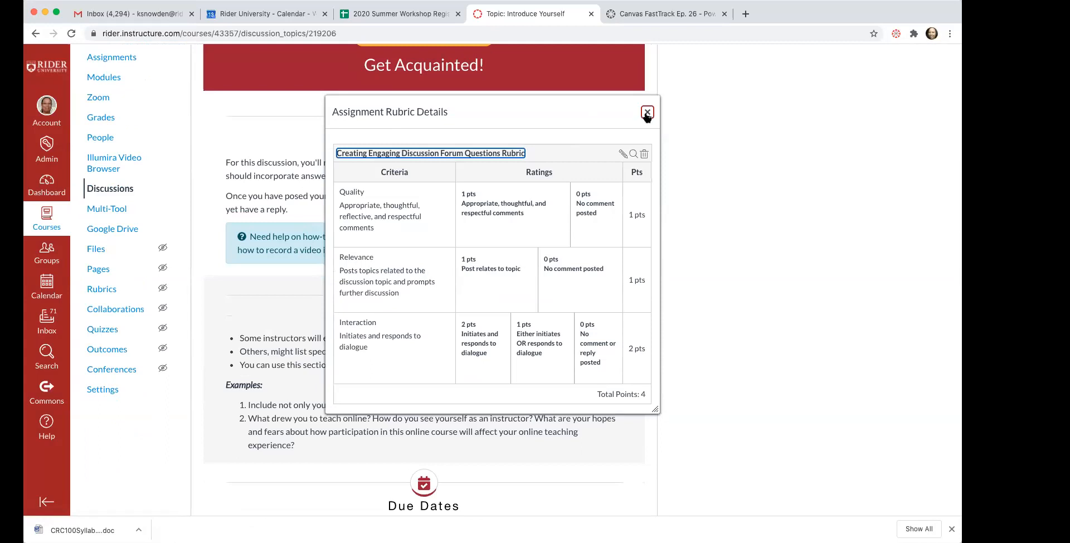
pyautogui.click(647, 113)
pyautogui.scroll(-15, 717, 240)
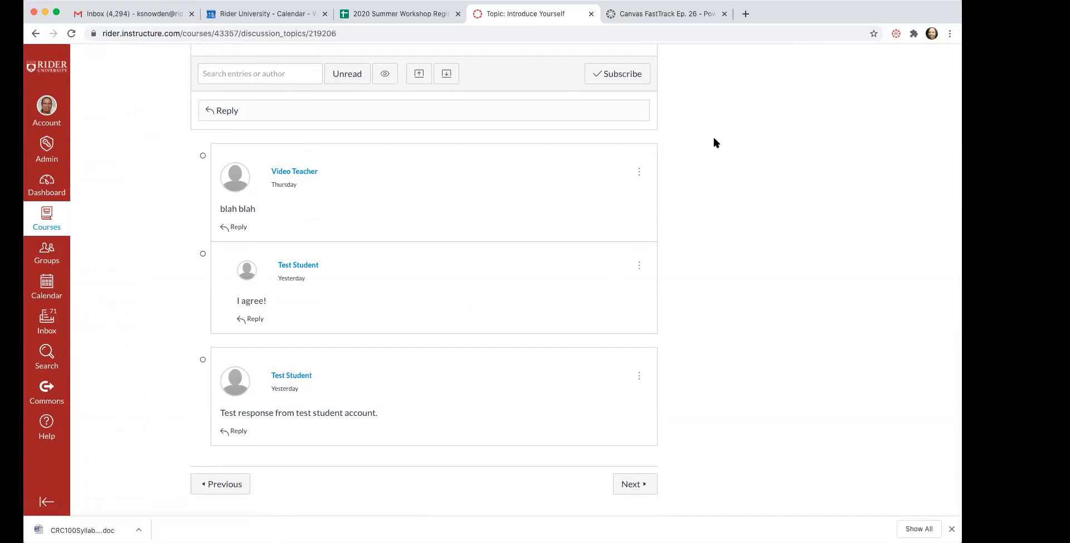
pyautogui.scroll(15, 714, 139)
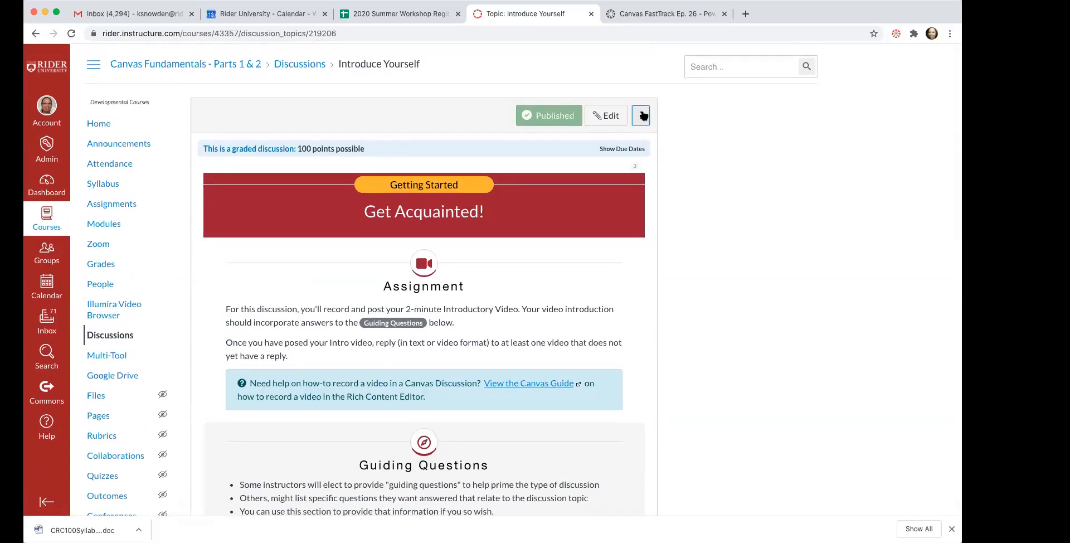
# Review the rubric attached to the Introduce Yourself discussion as the instructor, and close its details.
pyautogui.click(644, 117)
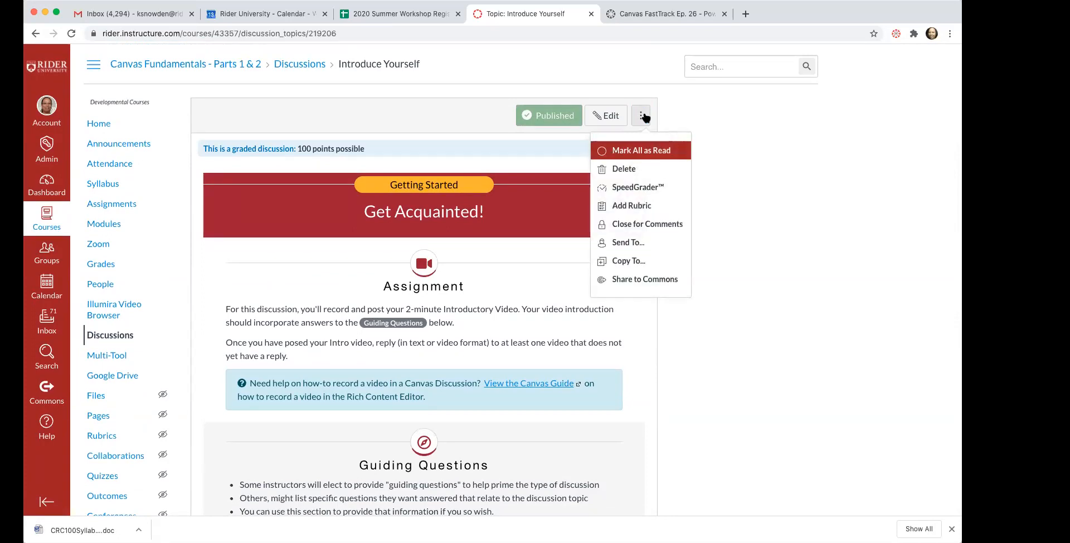
pyautogui.click(641, 209)
pyautogui.scroll(1, 644, 207)
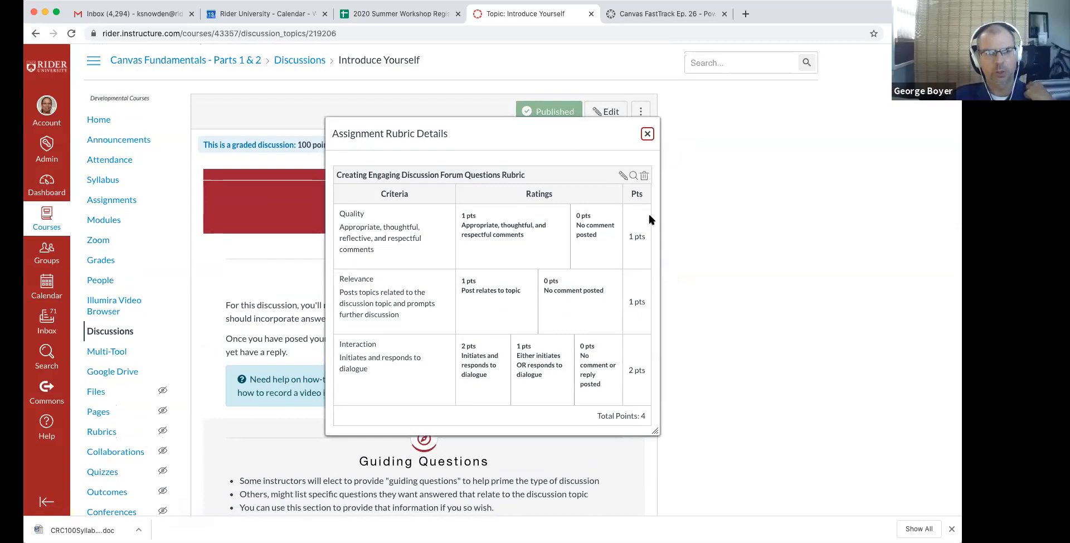
pyautogui.click(648, 135)
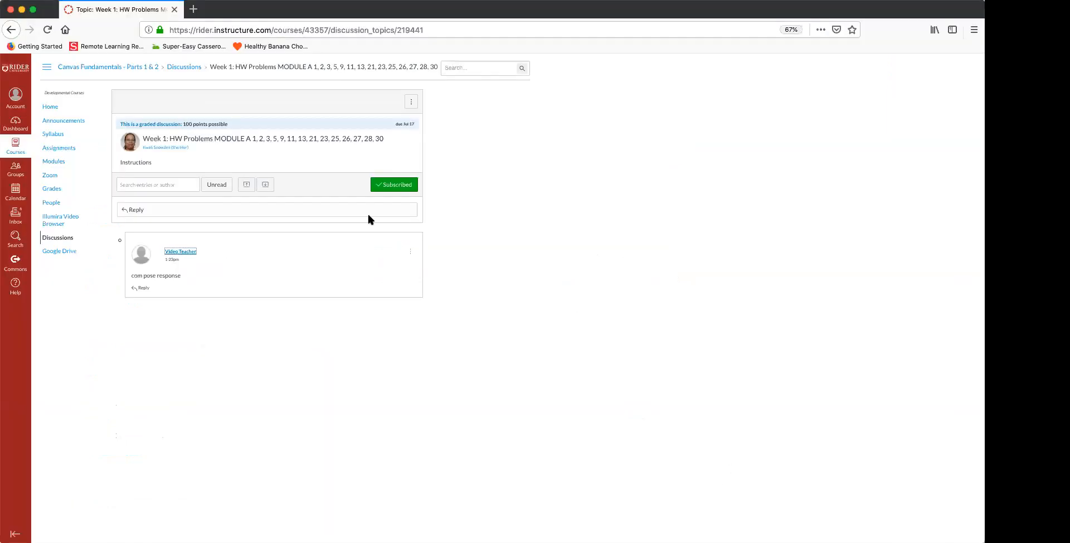
# In the student account's browser window, open the Introduce Yourself discussion and look over its instructions and replies.
pyautogui.click(59, 239)
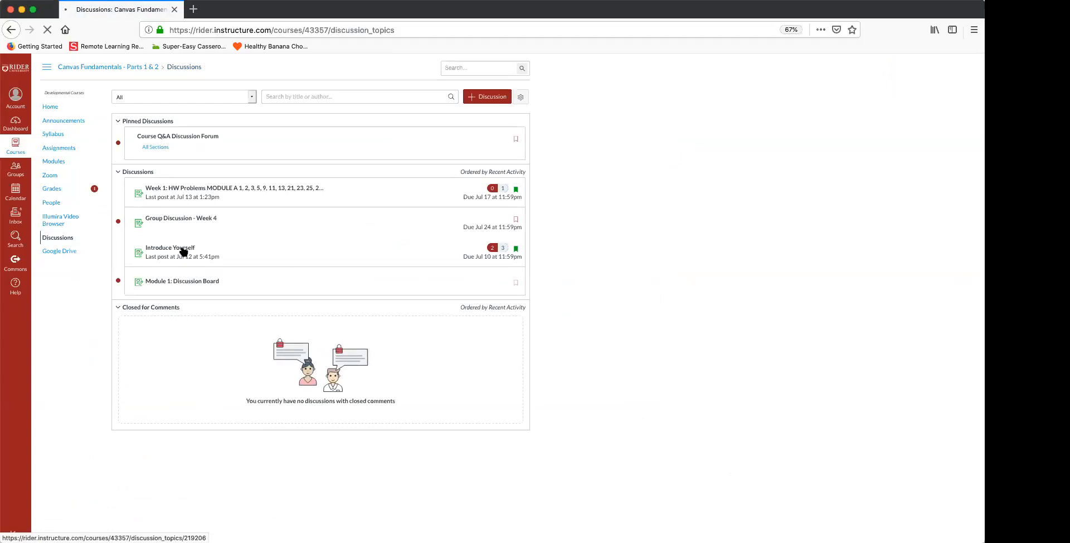
pyautogui.click(170, 247)
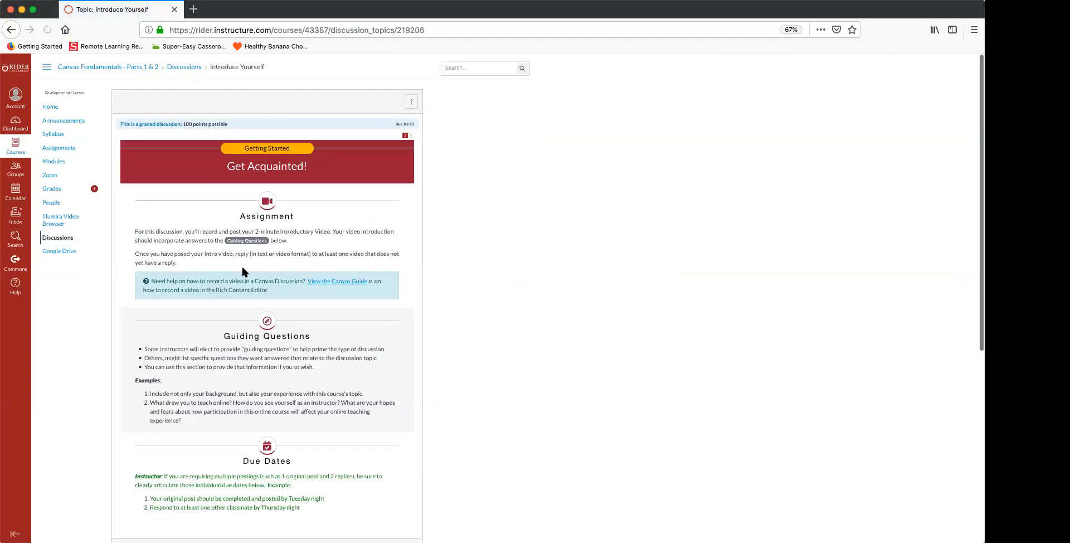
pyautogui.scroll(-5, 477, 223)
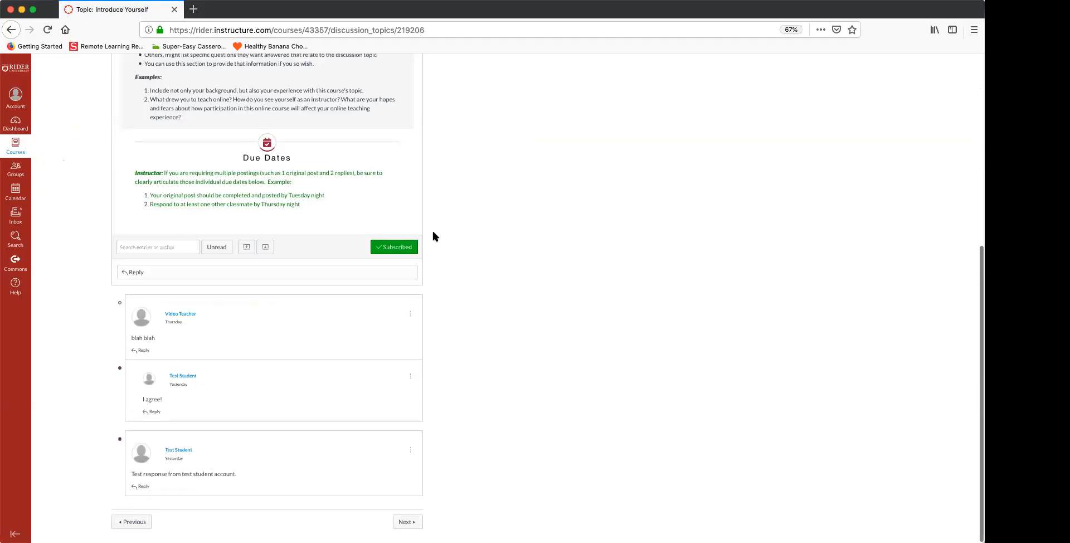
pyautogui.scroll(5, 479, 115)
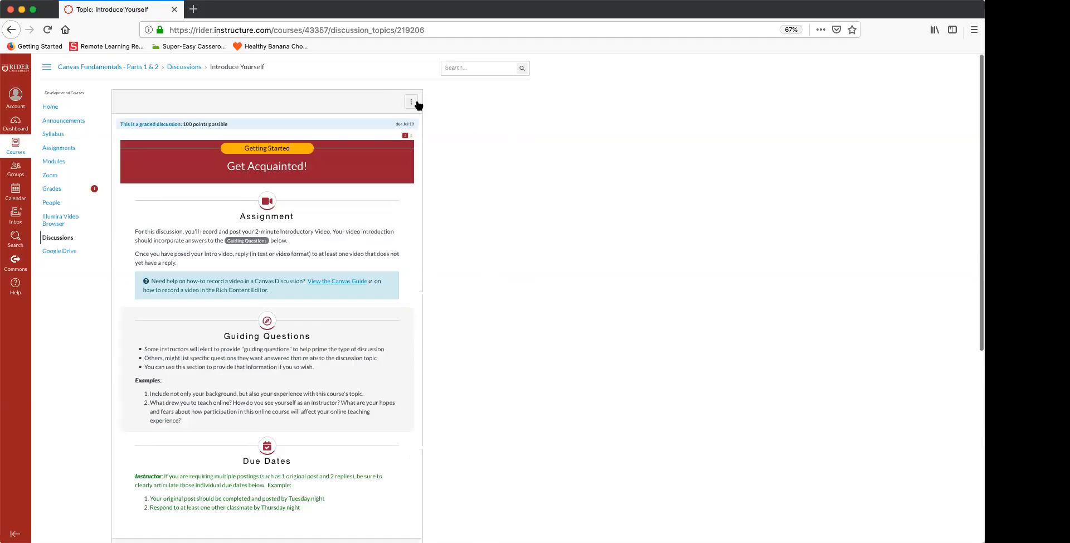
# Show the discussion's rubric in the student's view, examine its criteria and ratings, and close the details.
pyautogui.click(412, 103)
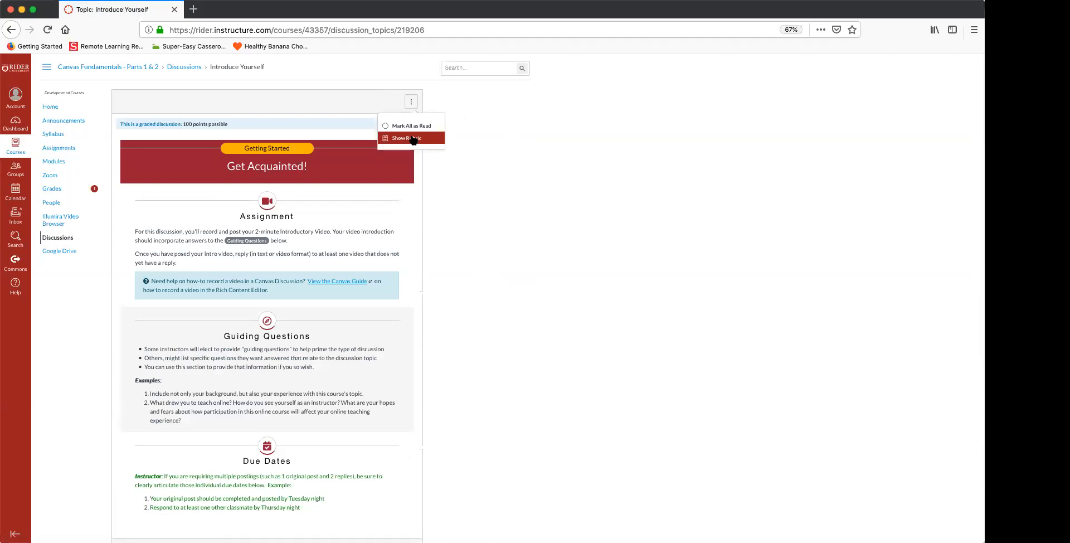
pyautogui.click(410, 138)
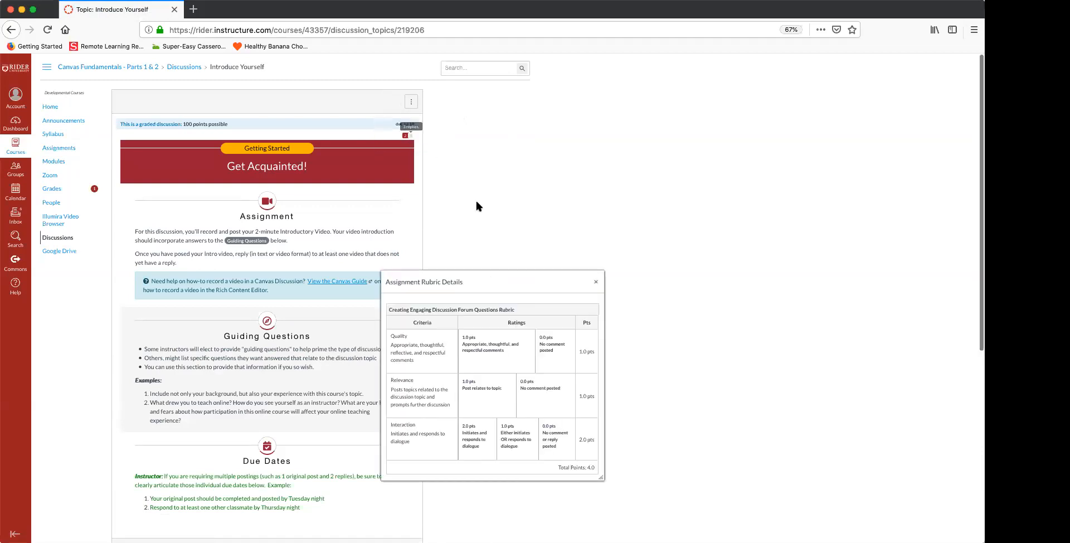
pyautogui.scroll(-3, 527, 313)
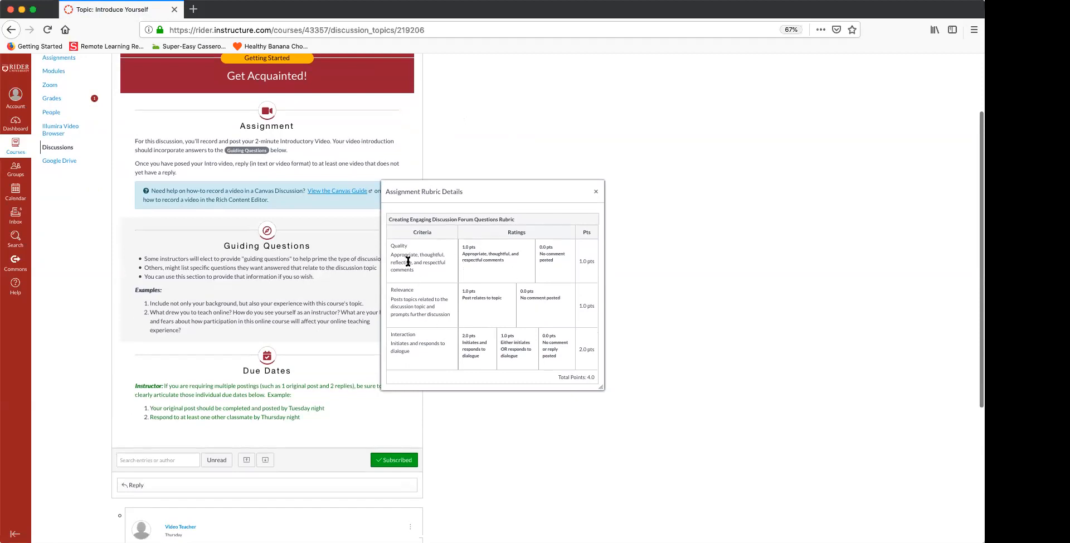
pyautogui.scroll(-5, 527, 266)
pyautogui.scroll(4, 527, 267)
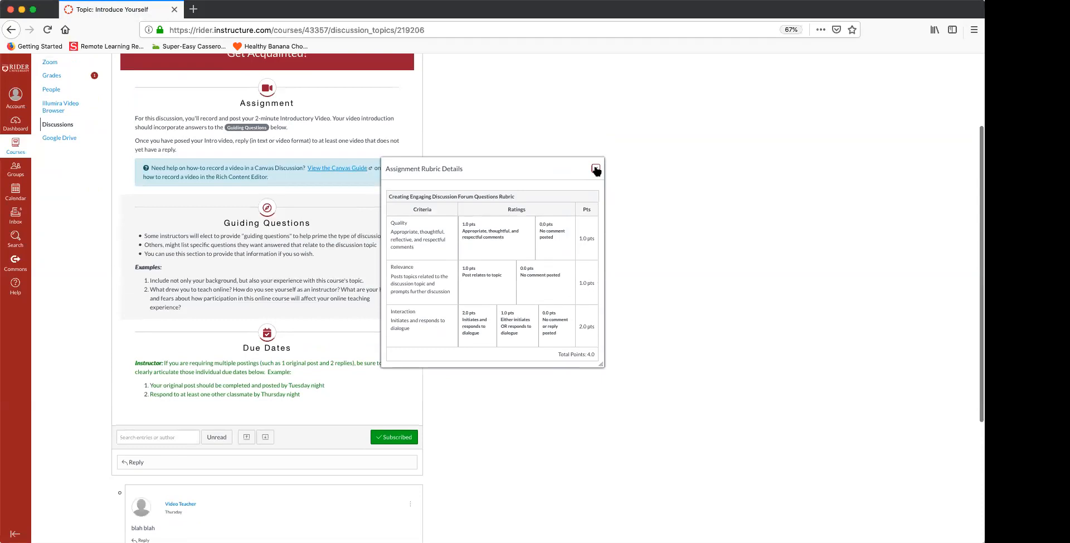
pyautogui.click(596, 169)
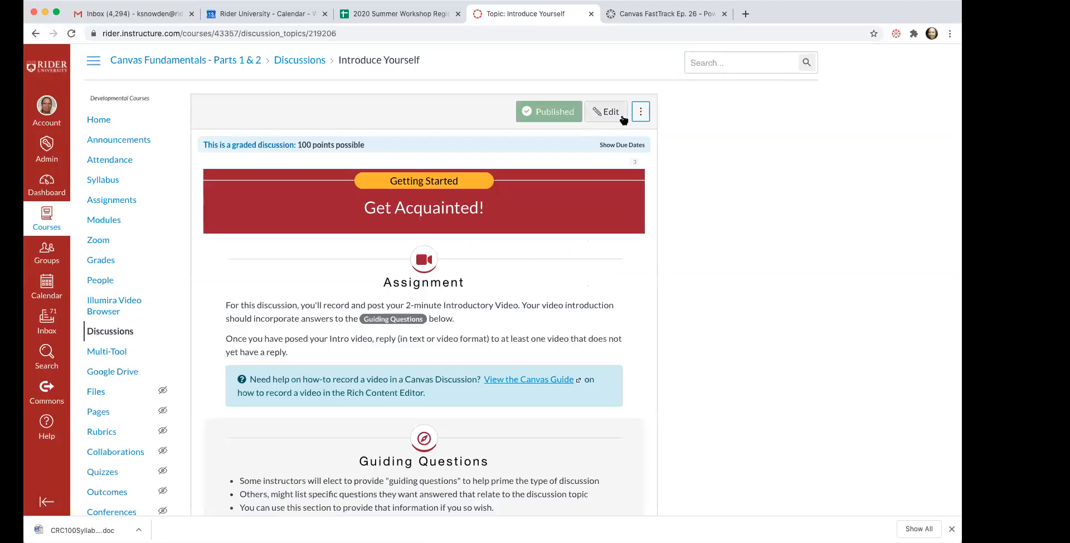
# In the instructor's SpeedGrader, rate the first student 1 point each for Quality, Relevance and Interaction, save the rubric assessment, and close SpeedGrader.
pyautogui.click(641, 111)
pyautogui.click(639, 184)
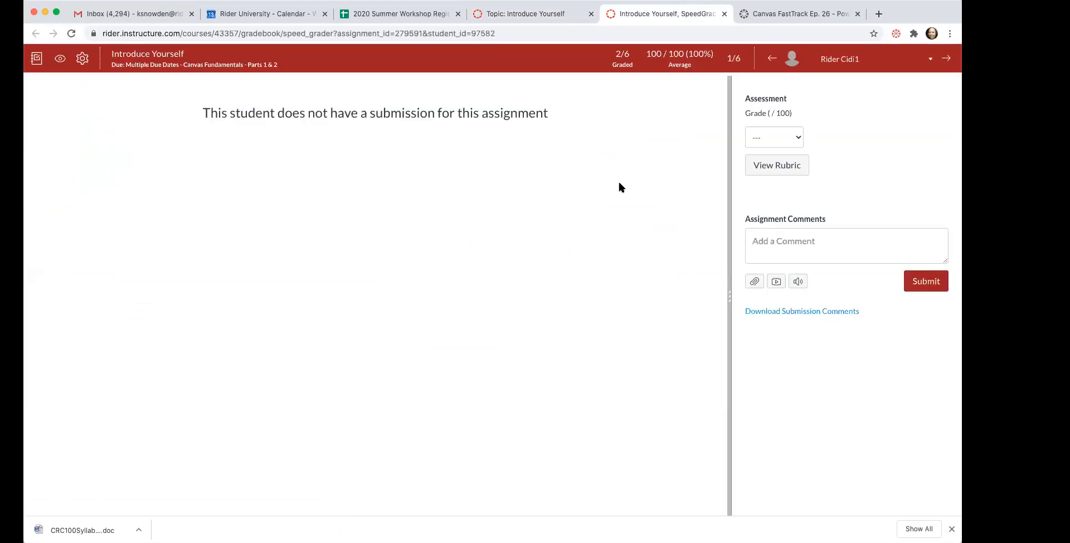
pyautogui.click(770, 165)
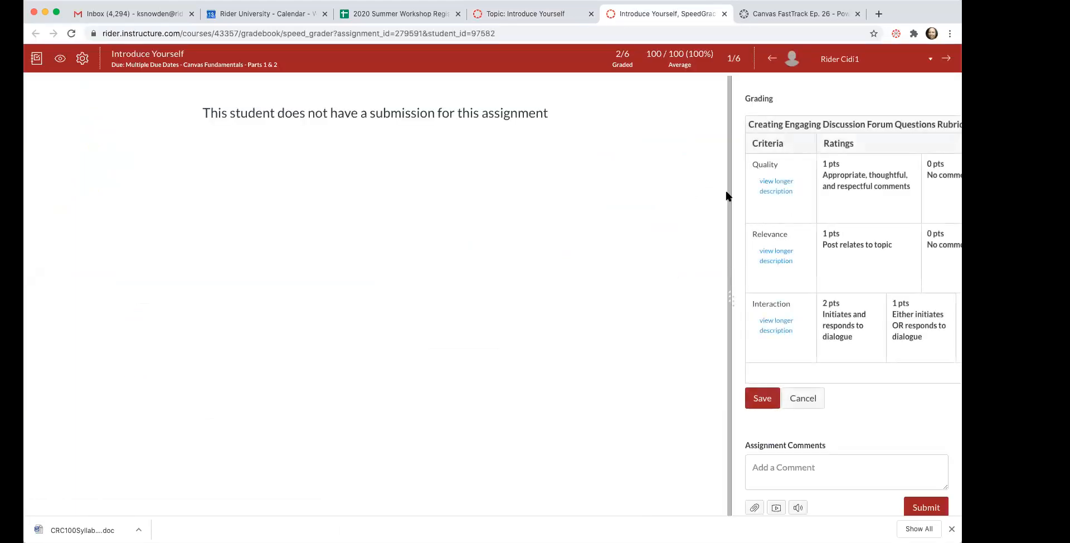
pyautogui.moveTo(730, 299); pyautogui.dragTo(436, 313)
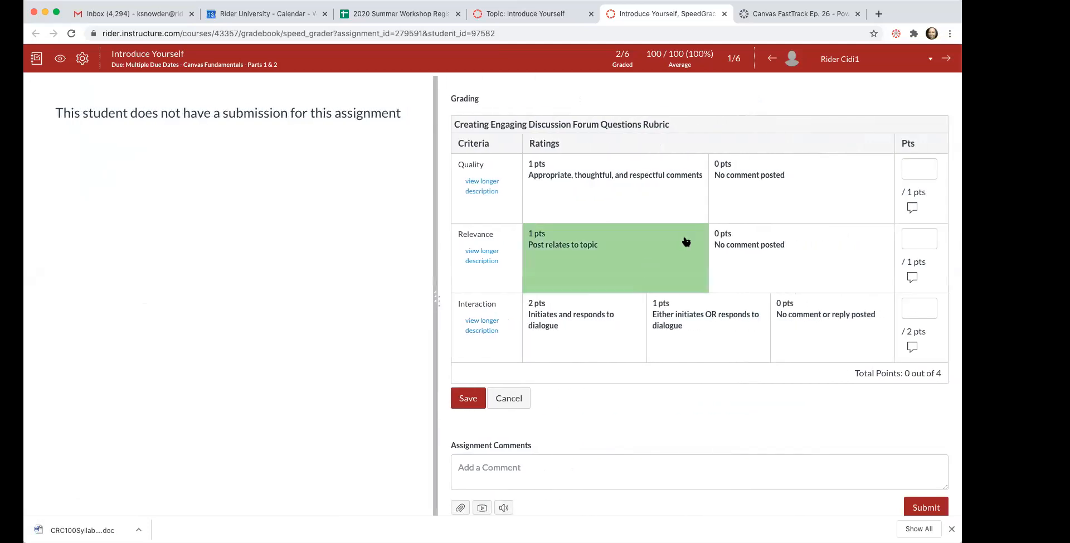
pyautogui.click(591, 186)
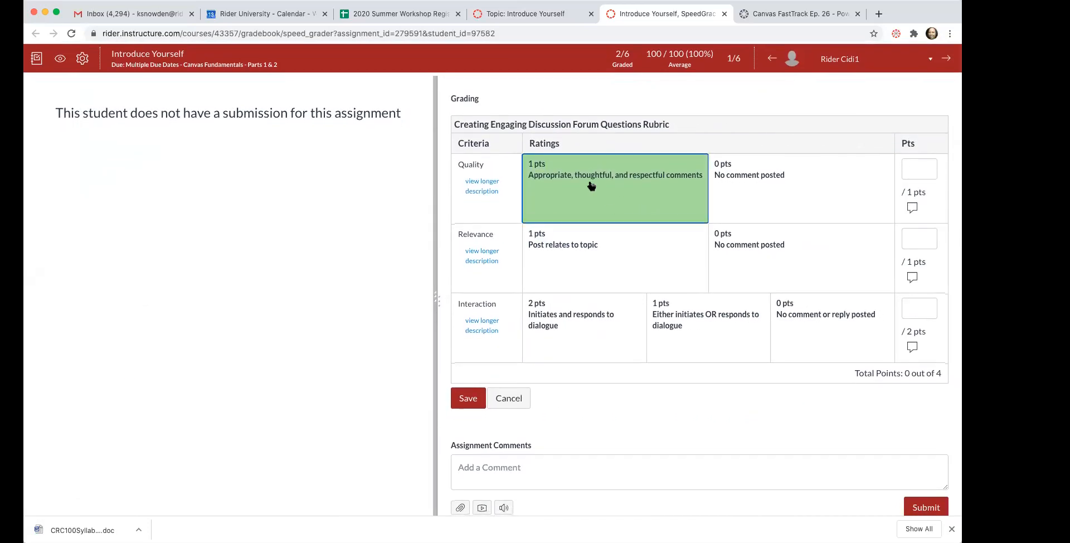
pyautogui.click(620, 260)
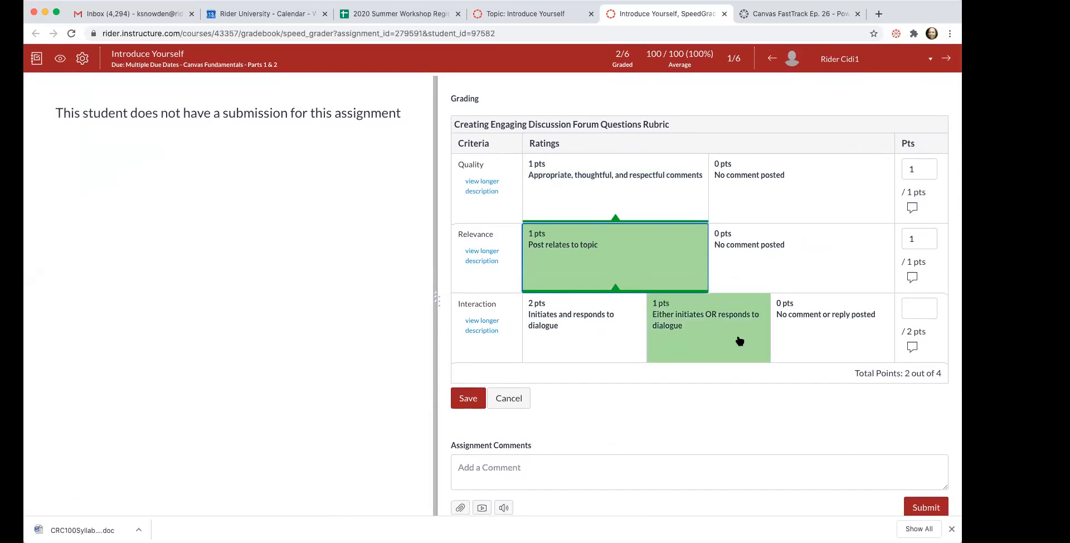
pyautogui.click(733, 329)
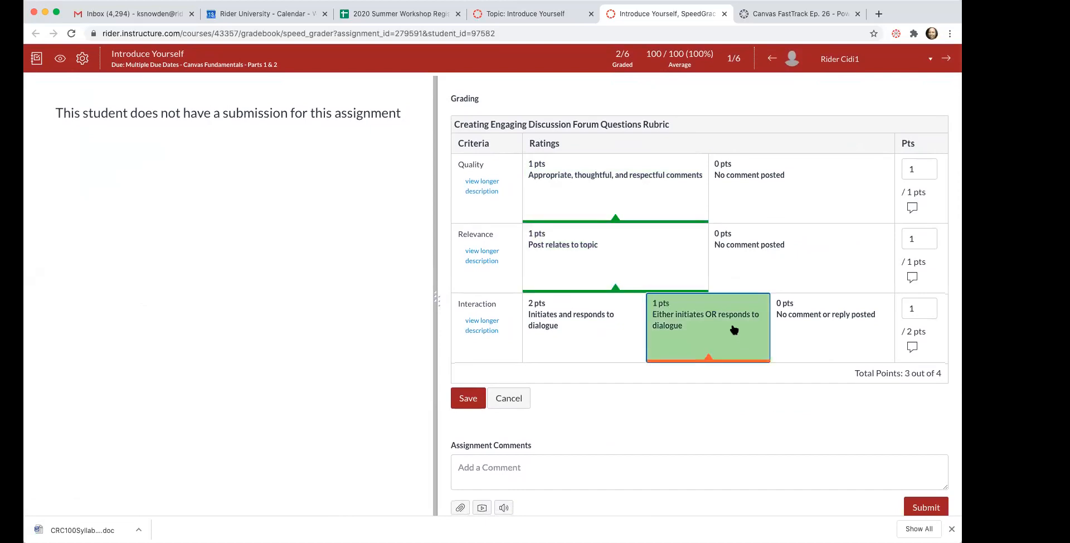
pyautogui.click(470, 400)
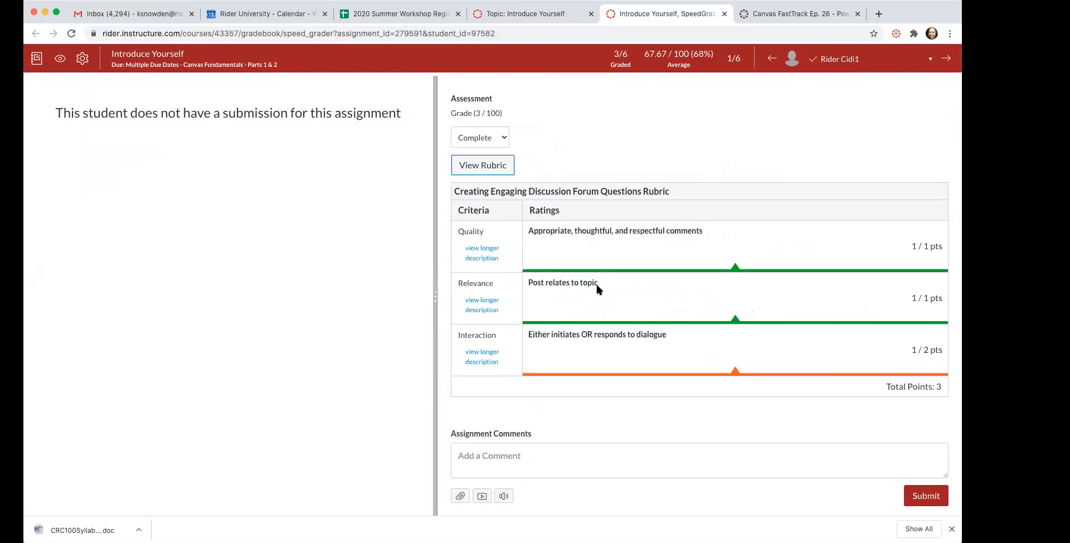
pyautogui.click(724, 14)
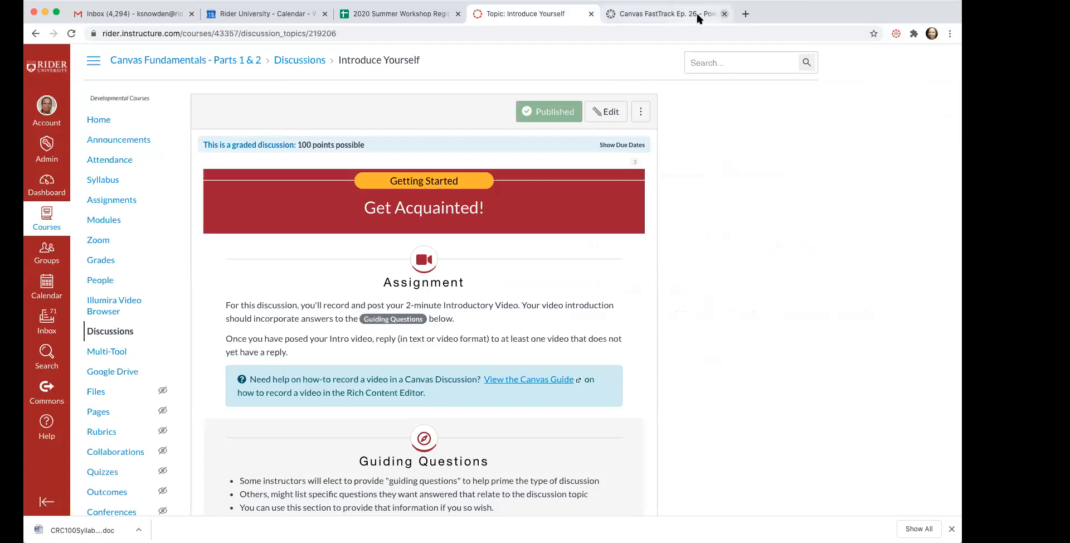
# Open the Introduce Yourself discussion for editing, examine its grading and assignment settings, and return to the discussions list without saving.
pyautogui.click(109, 333)
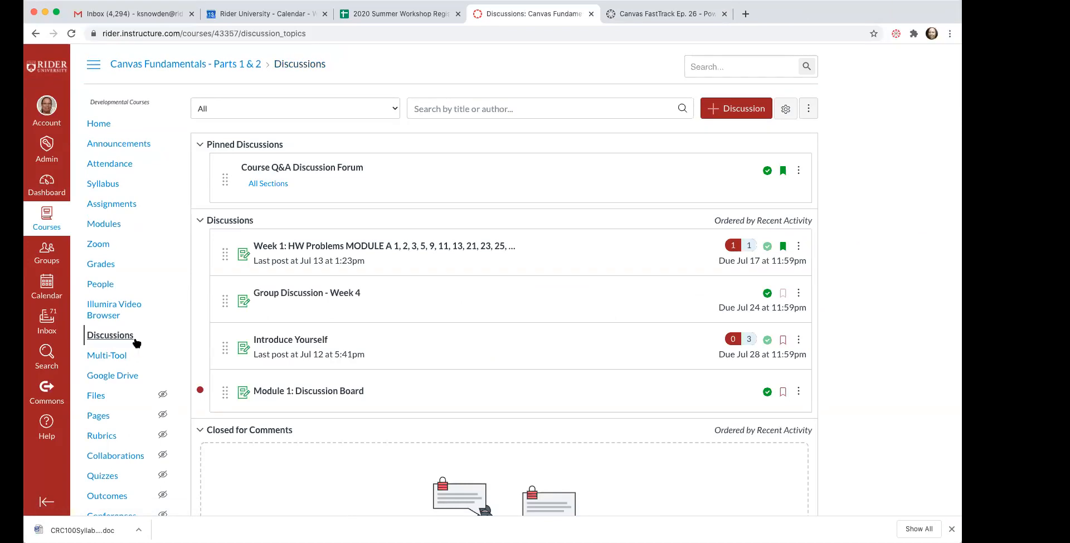
pyautogui.click(304, 341)
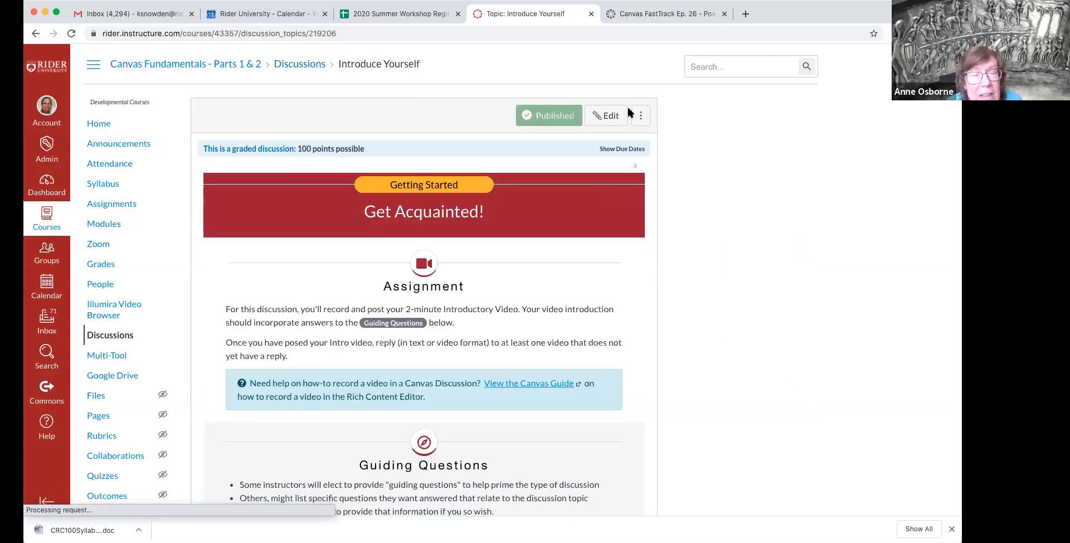
pyautogui.click(608, 120)
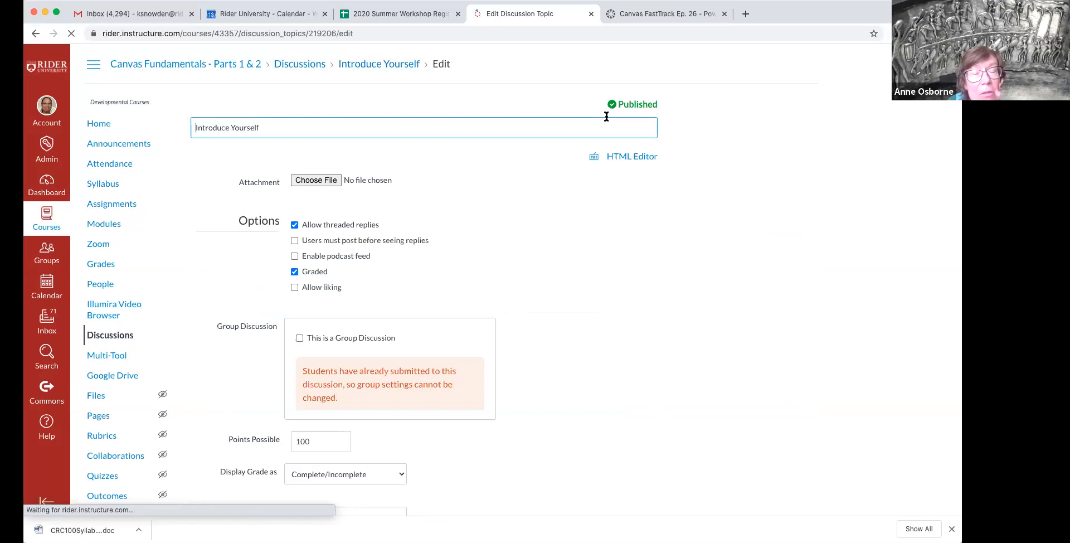
pyautogui.scroll(-10, 545, 395)
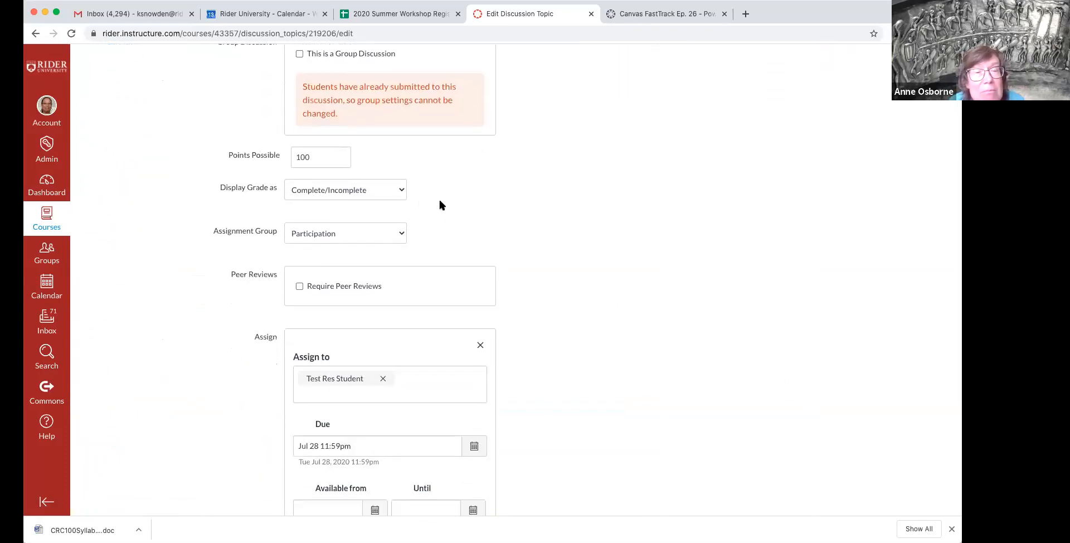
pyautogui.scroll(-2, 547, 212)
pyautogui.scroll(15, 634, 157)
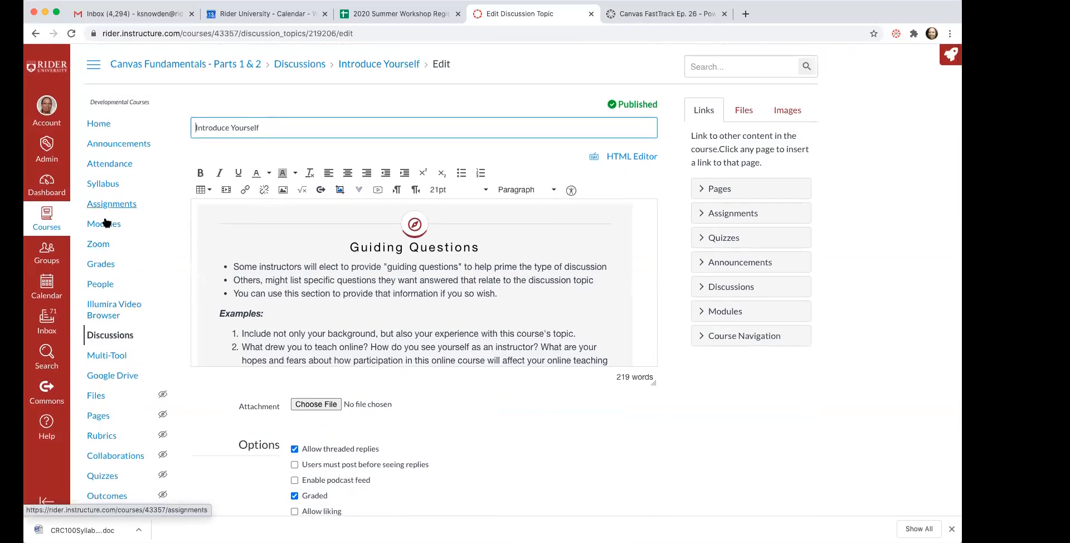
pyautogui.click(103, 335)
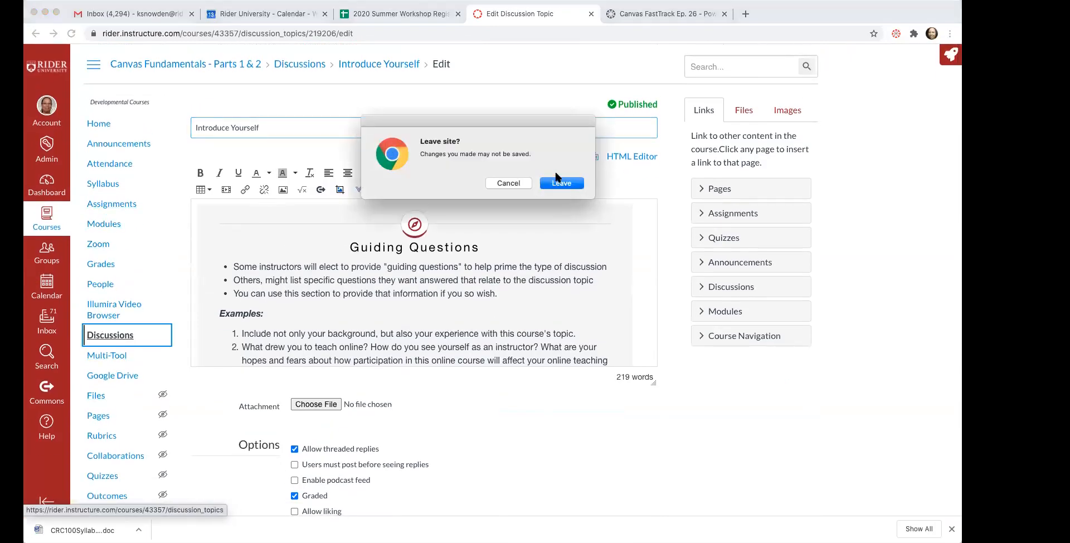
pyautogui.click(559, 182)
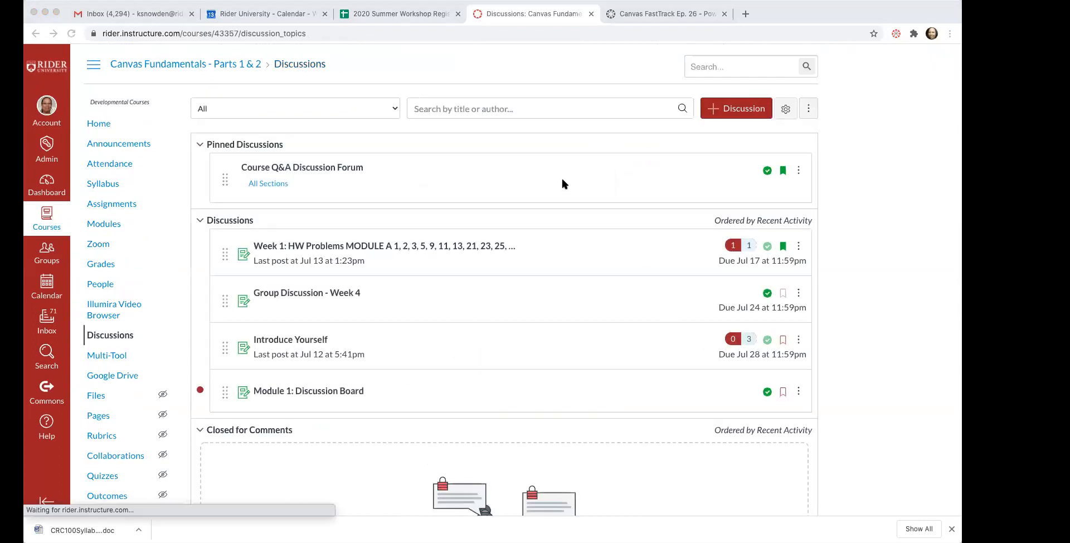
# Start a new graded discussion with its grade displayed as Complete/Incomplete, and cancel it to return to the discussions list.
pyautogui.click(741, 113)
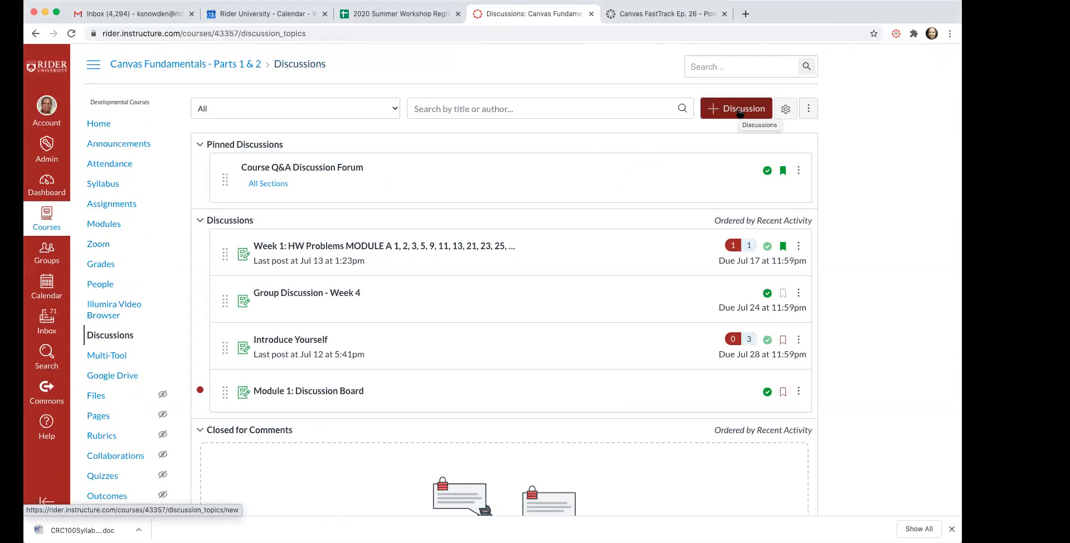
pyautogui.click(739, 111)
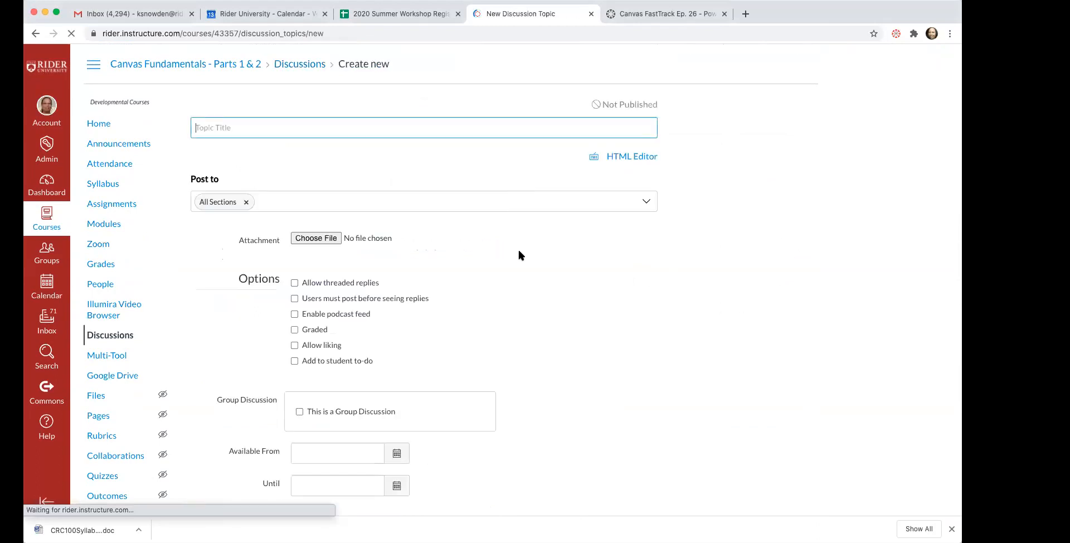
pyautogui.scroll(-5, 528, 250)
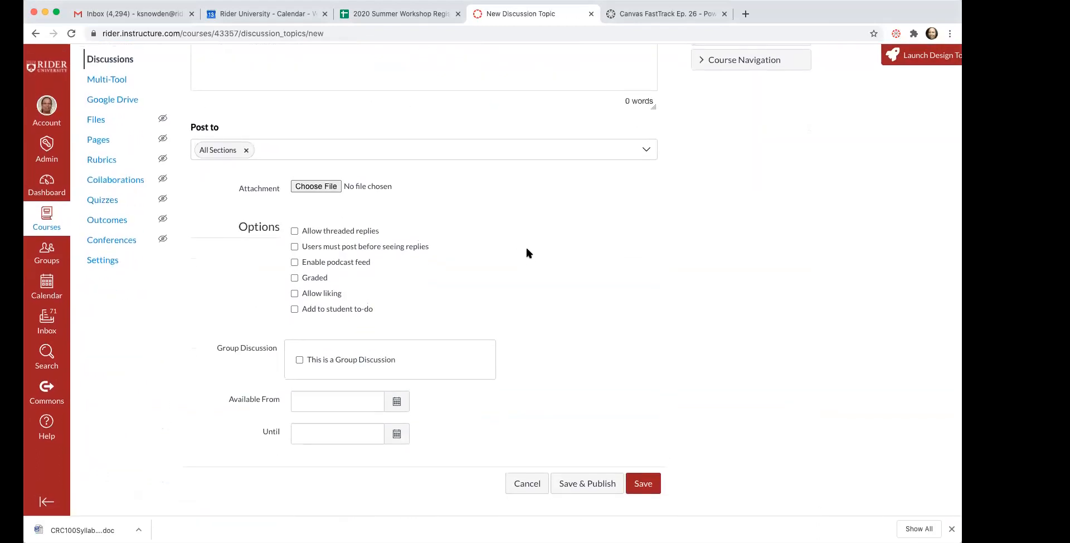
pyautogui.click(294, 278)
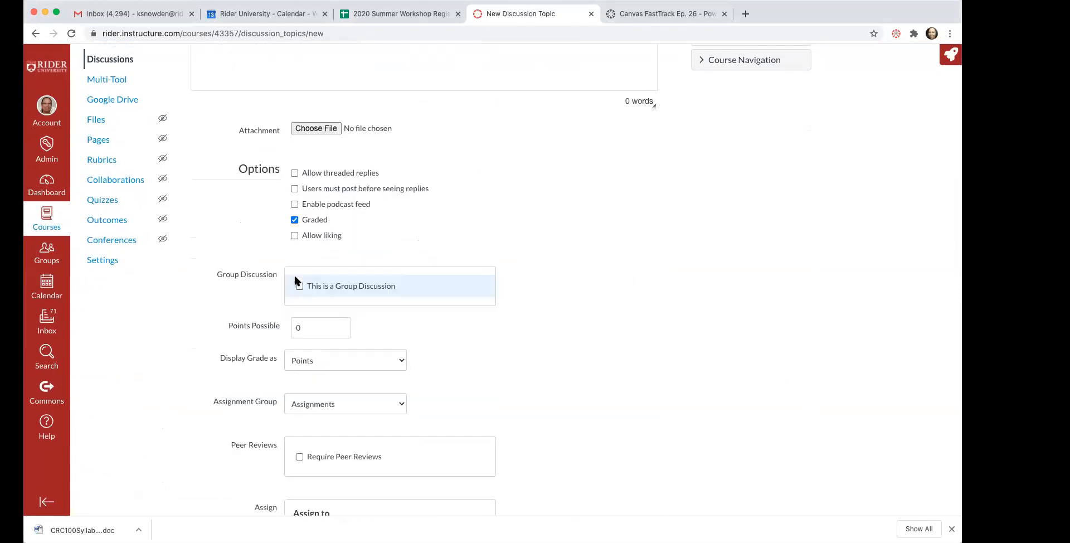
pyautogui.scroll(-2, 561, 368)
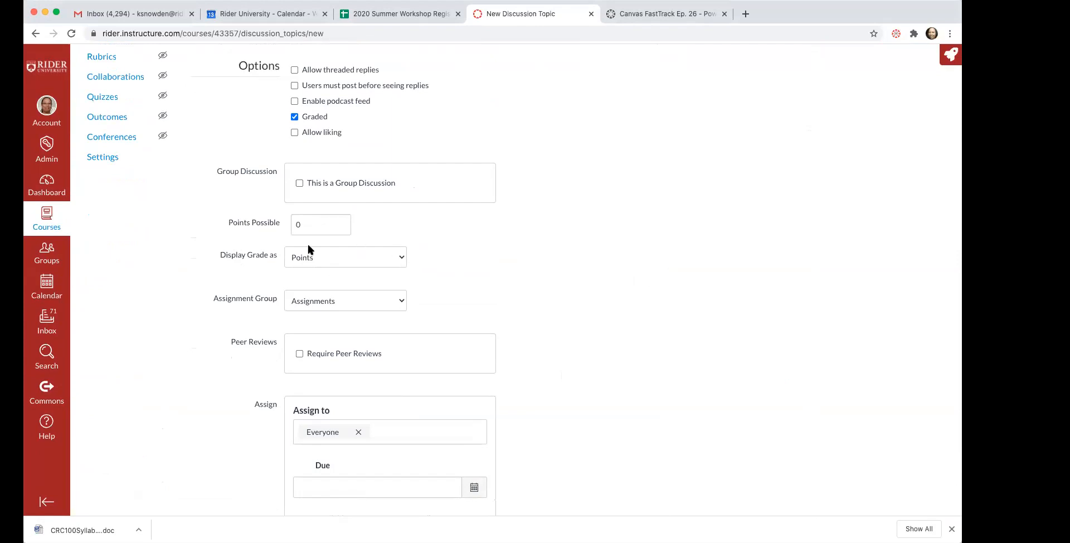
pyautogui.click(402, 259)
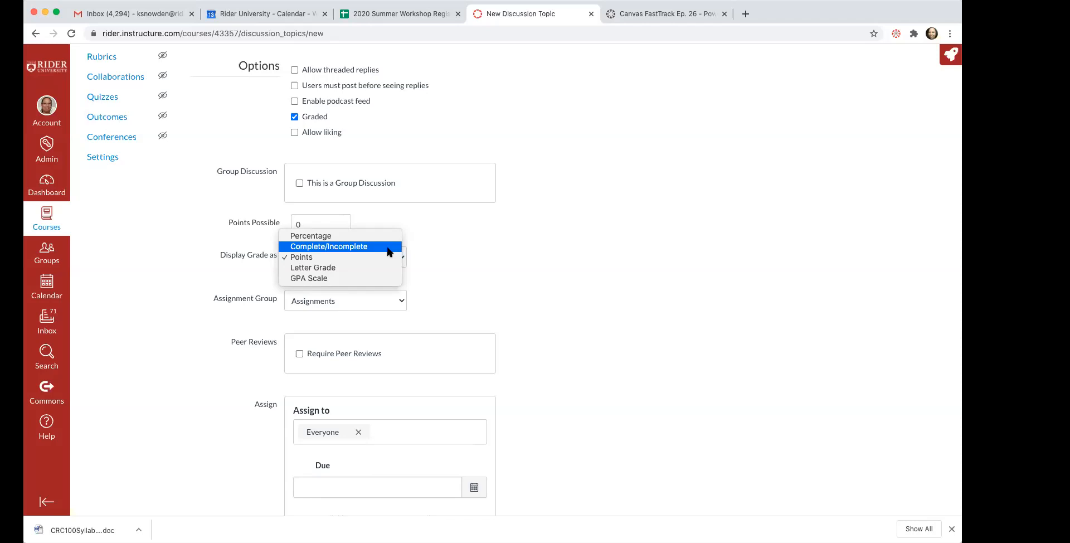
pyautogui.click(389, 247)
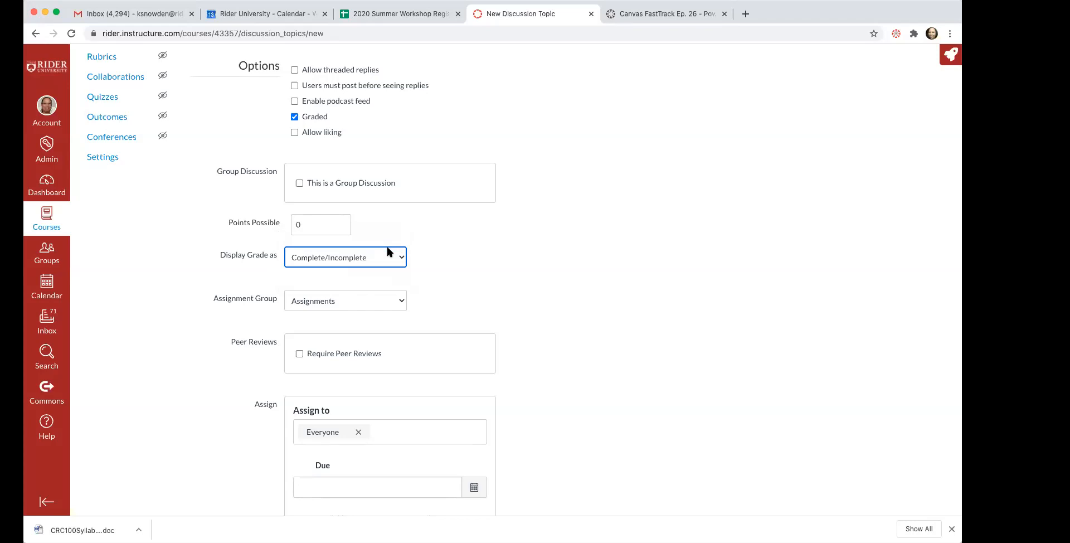
pyautogui.scroll(-5, 388, 252)
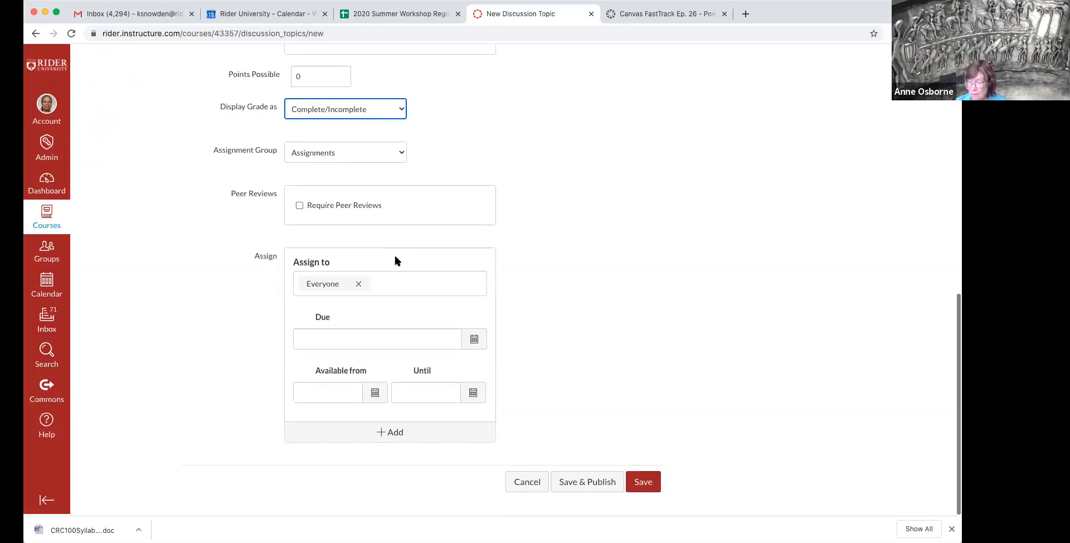
pyautogui.click(534, 487)
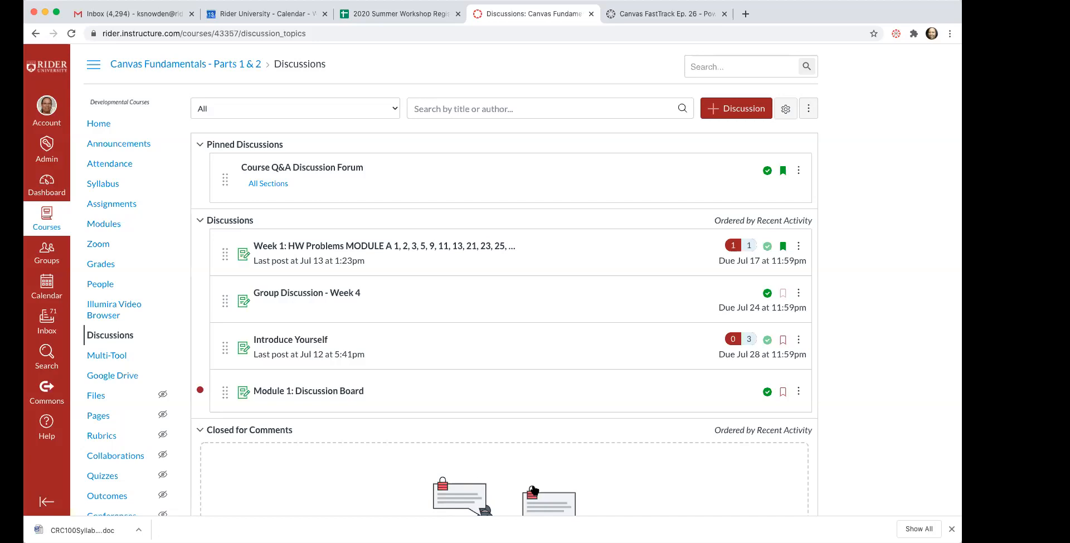
pyautogui.scroll(-5, 534, 489)
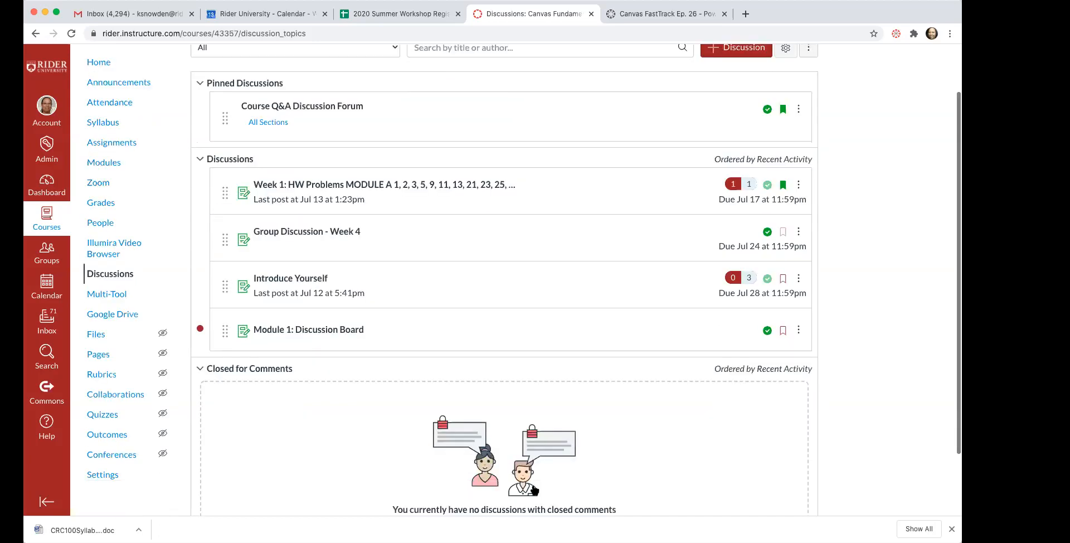
pyautogui.scroll(5, 534, 488)
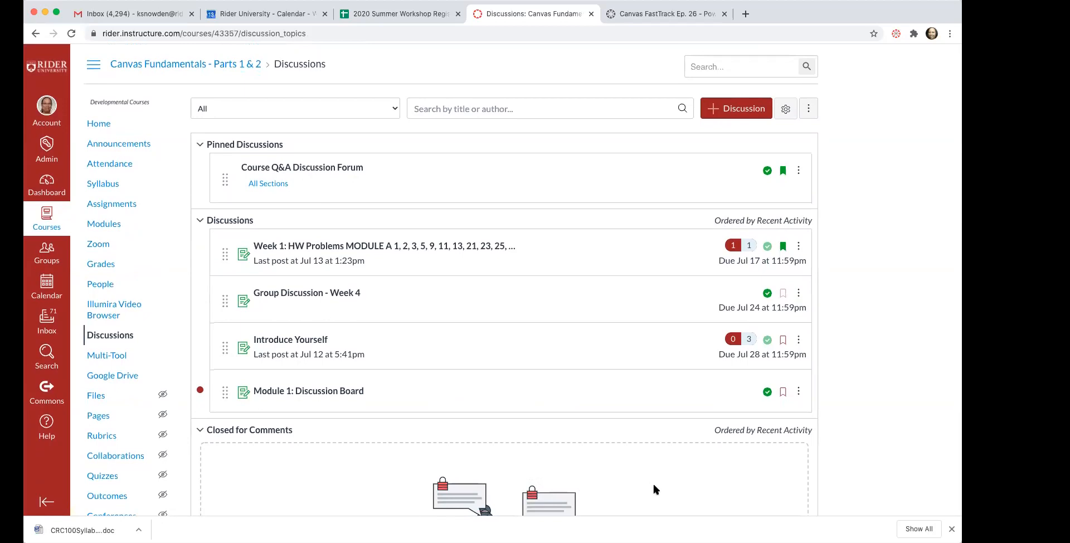